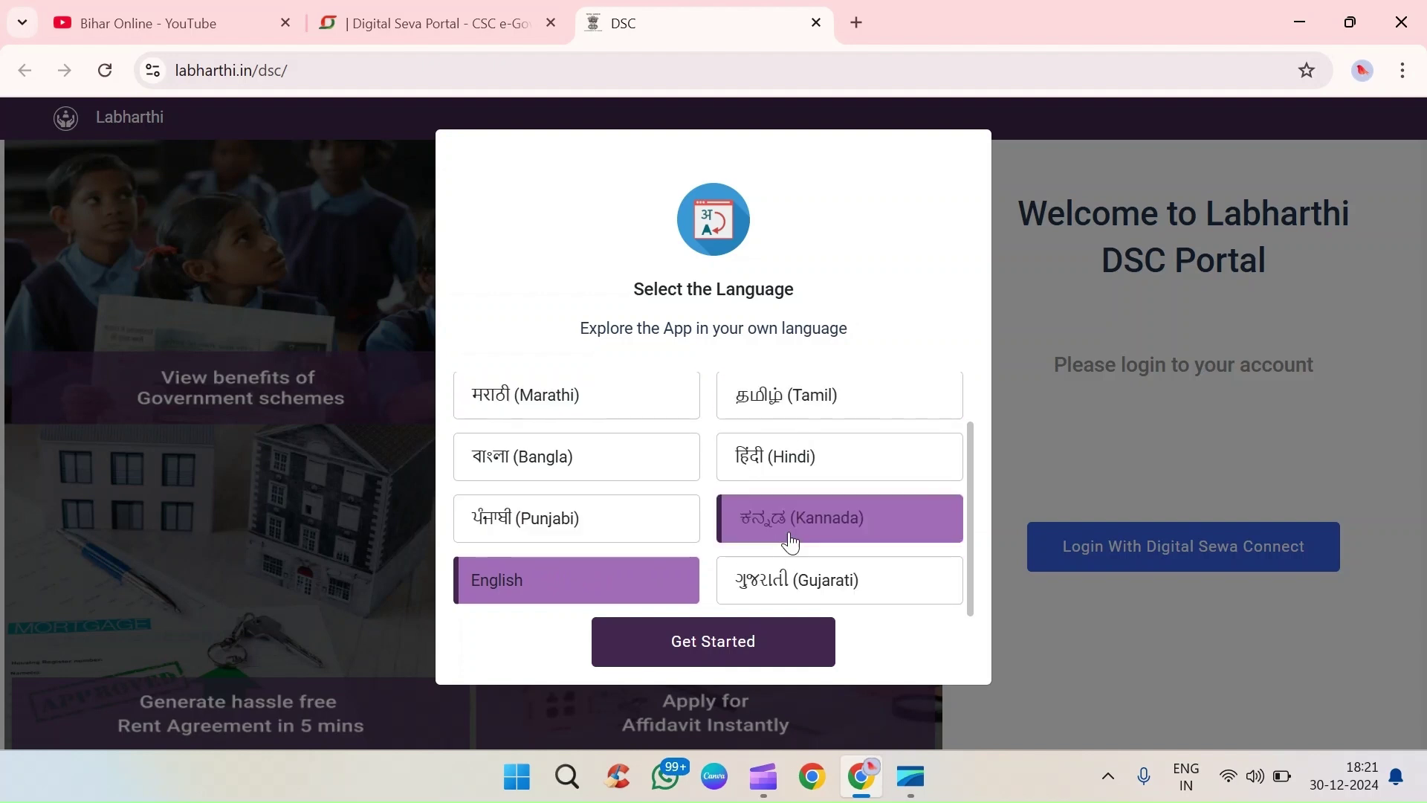
# - Log in to the Labharthi portal in English through Digital Sewa Connect and start a new application
pyautogui.click(745, 651)
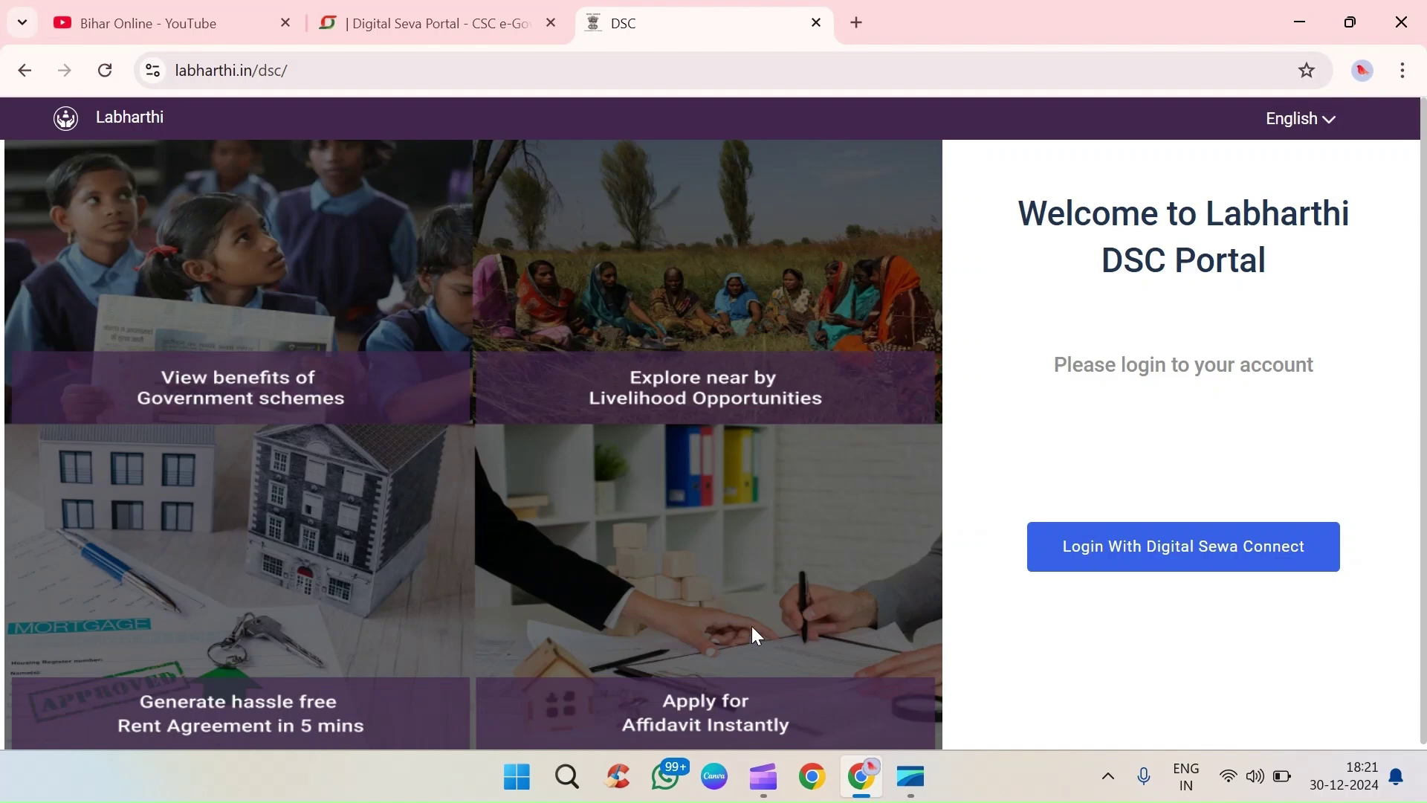
pyautogui.click(1199, 554)
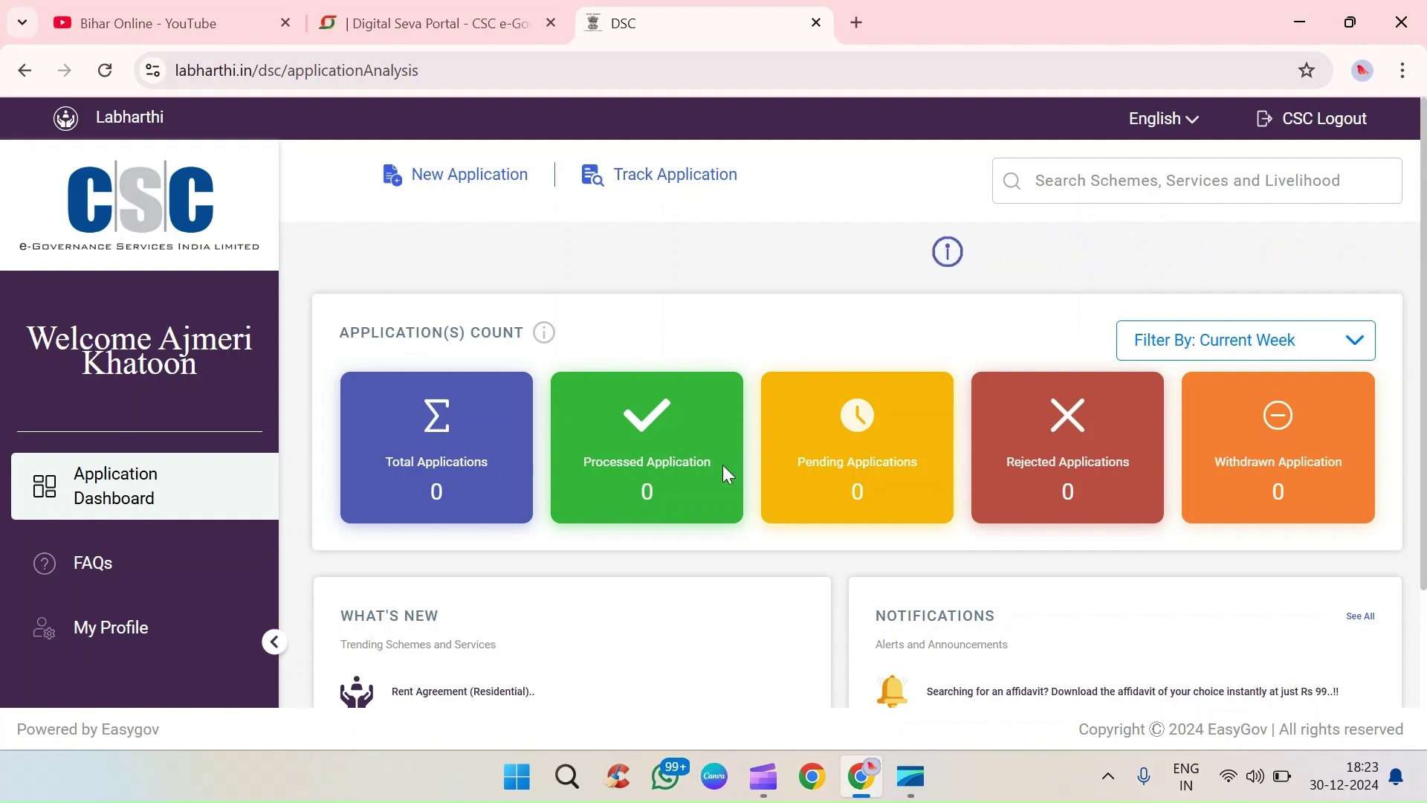
pyautogui.click(453, 179)
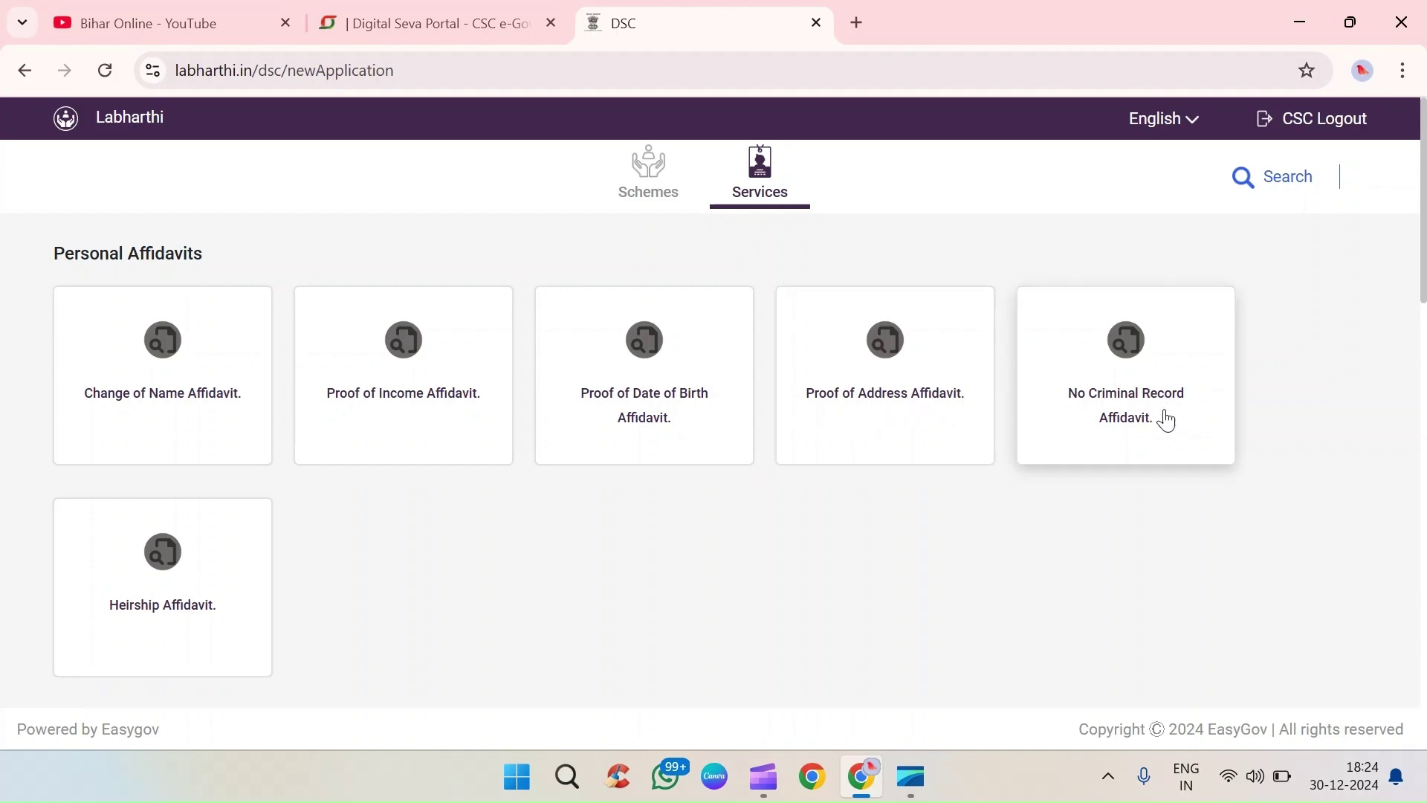
# - Open the Rent Agreement (Residential) service from the list of available affidavit services
pyautogui.scroll(-2, 1060, 436)
pyautogui.scroll(-3, 370, 321)
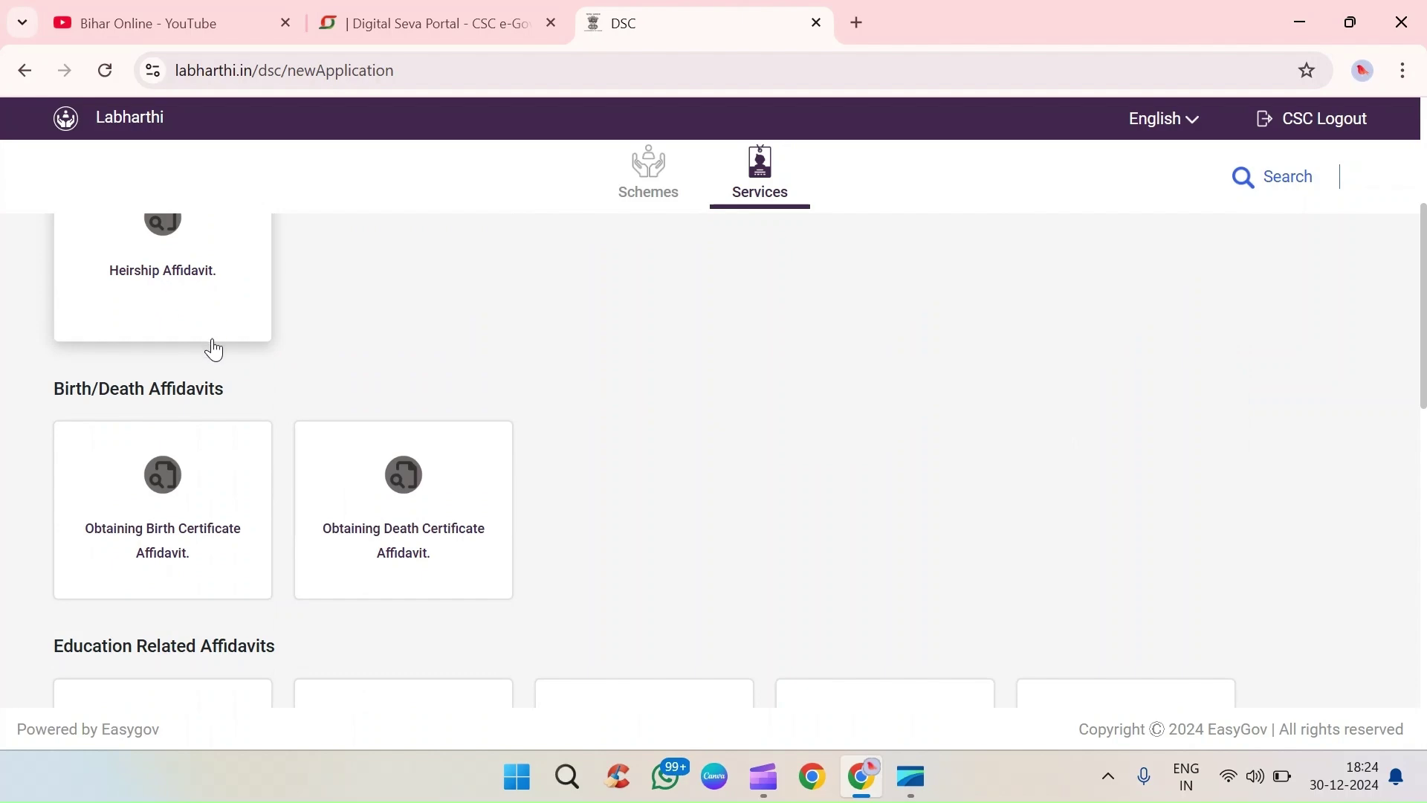
pyautogui.scroll(-1, 209, 348)
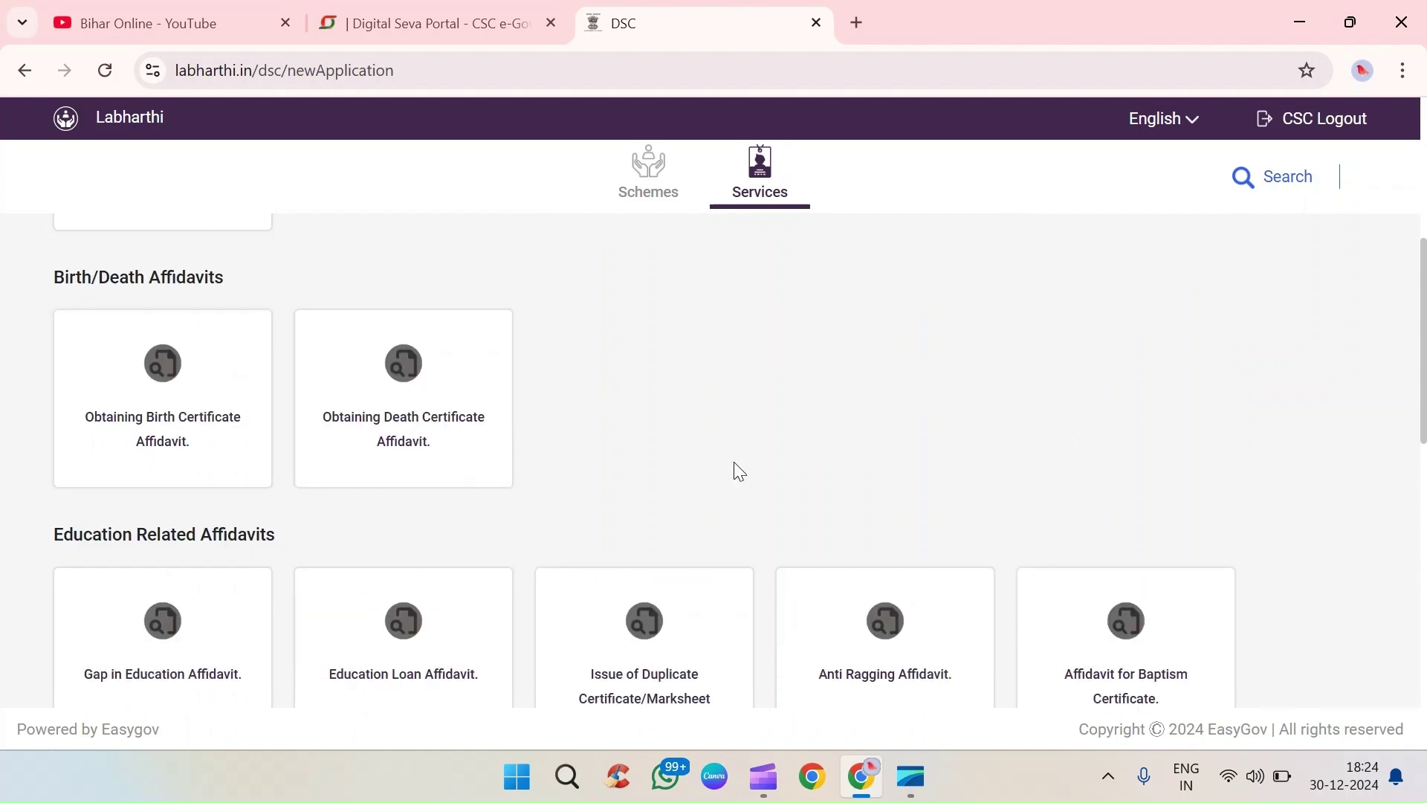
pyautogui.scroll(-5, 739, 475)
pyautogui.scroll(-1, 746, 508)
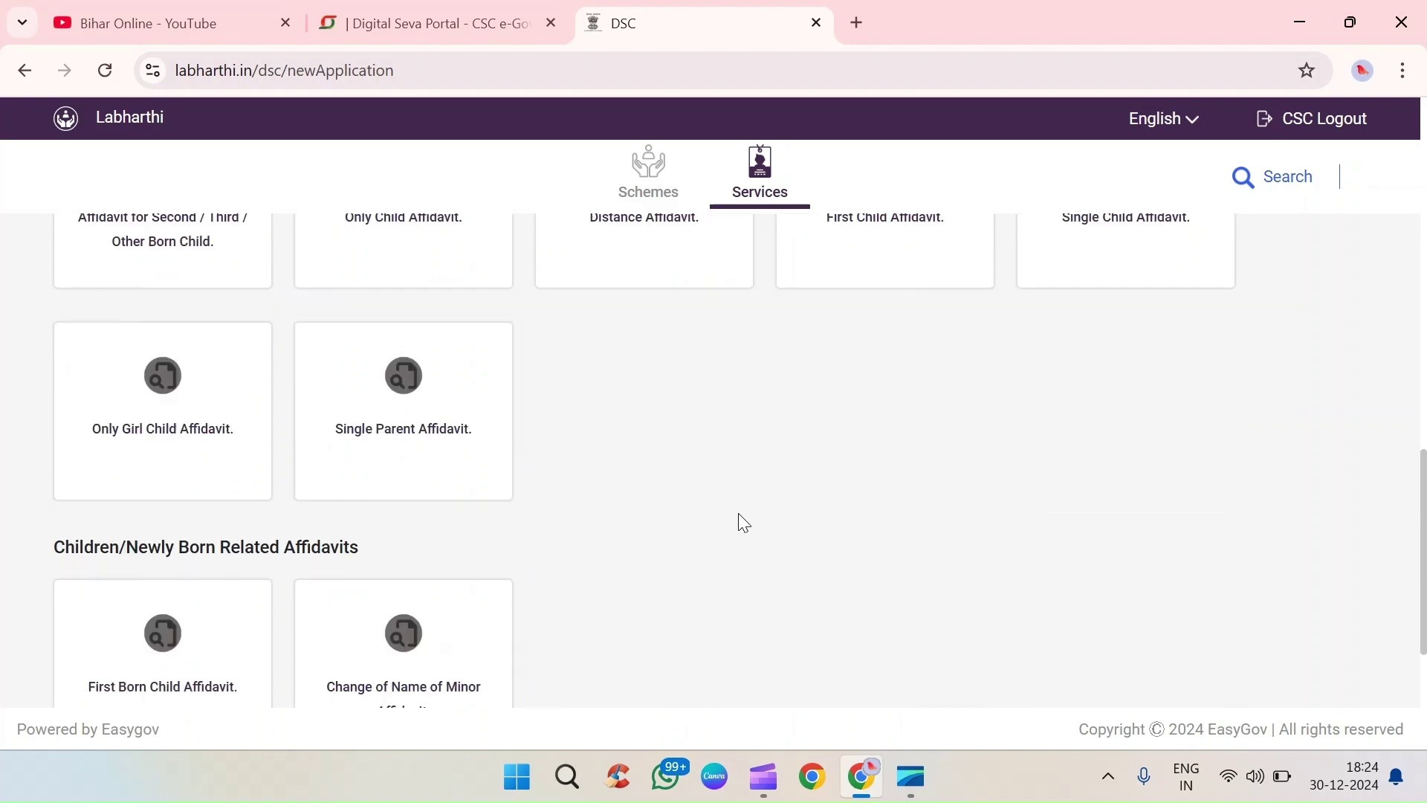
pyautogui.scroll(-3, 717, 508)
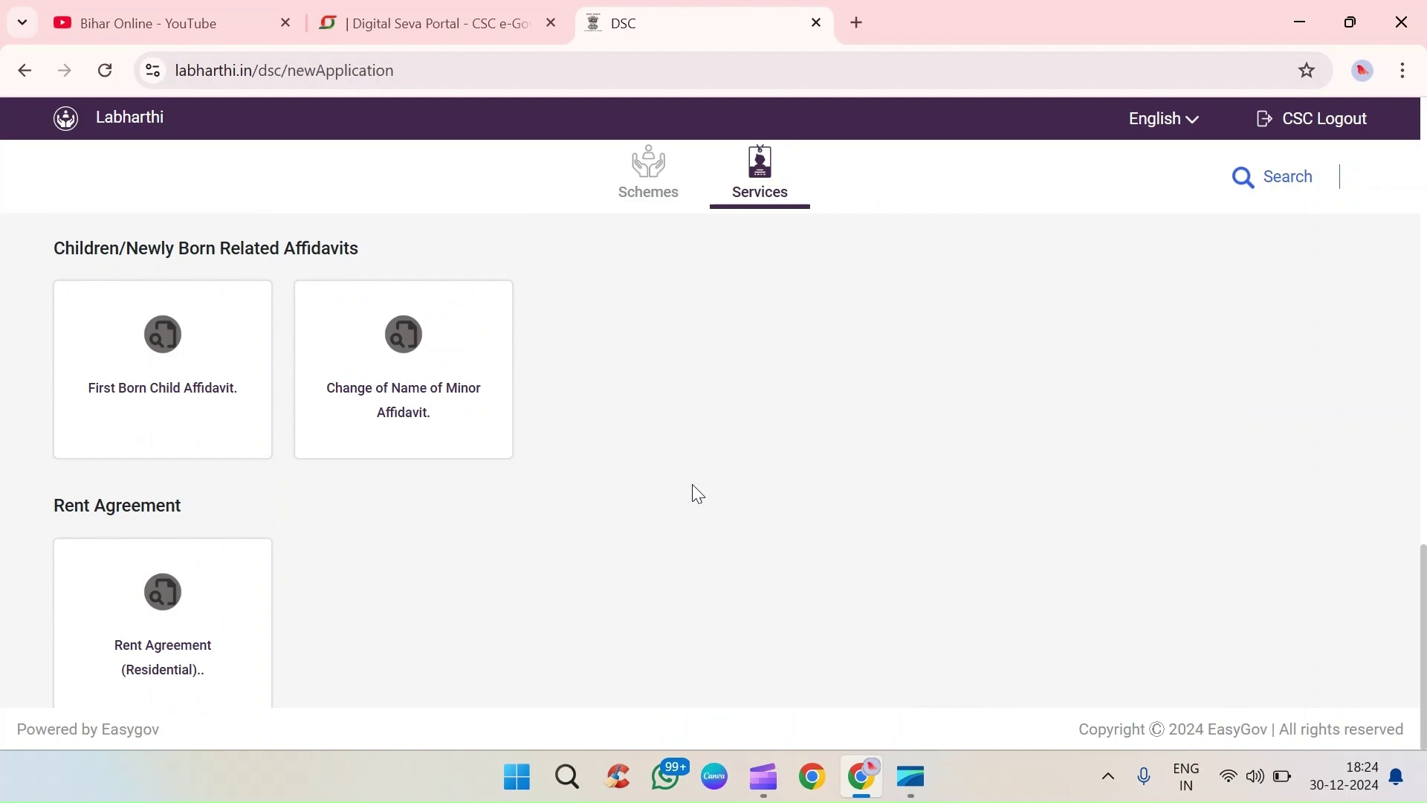
pyautogui.scroll(3, 695, 491)
pyautogui.scroll(-2, 695, 490)
pyautogui.scroll(-1, 693, 485)
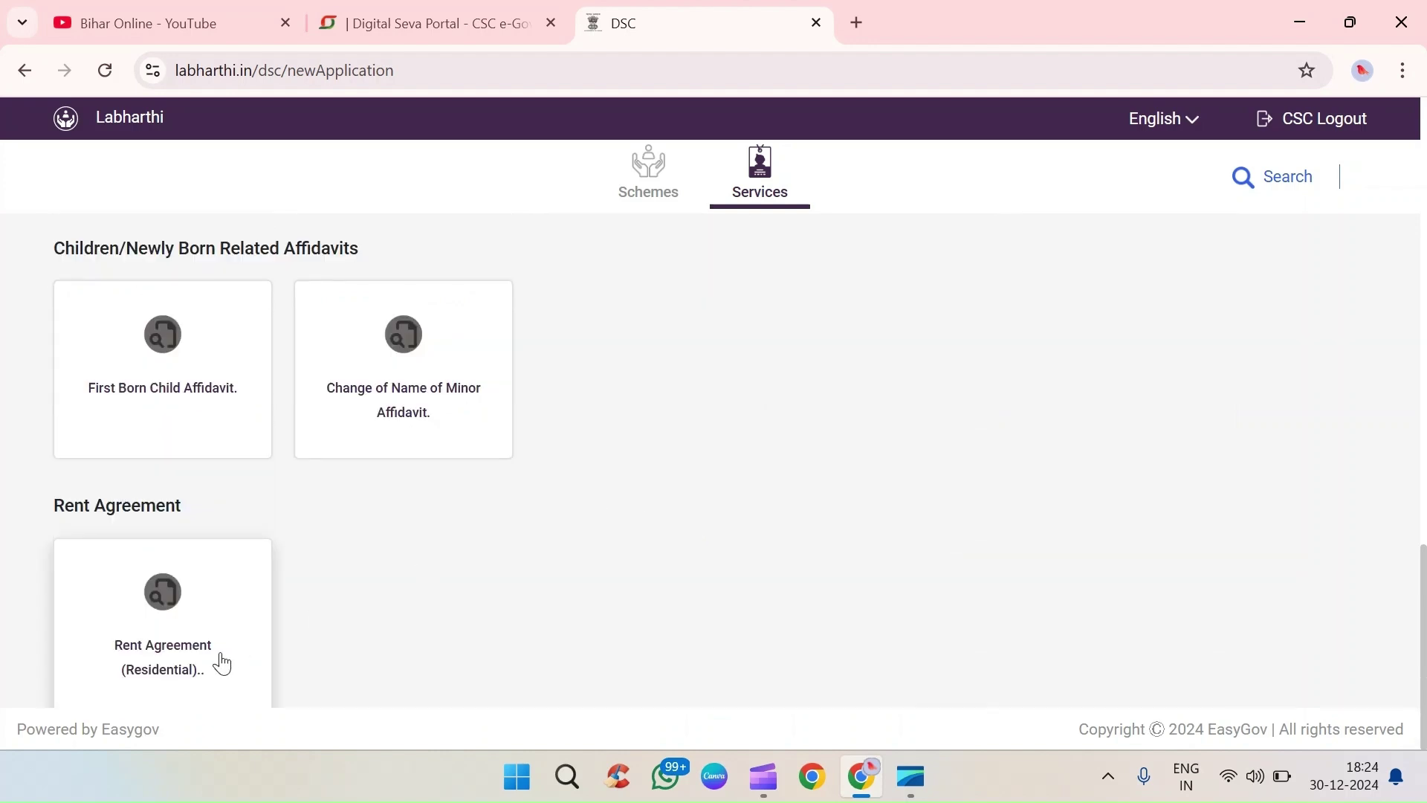
pyautogui.click(175, 645)
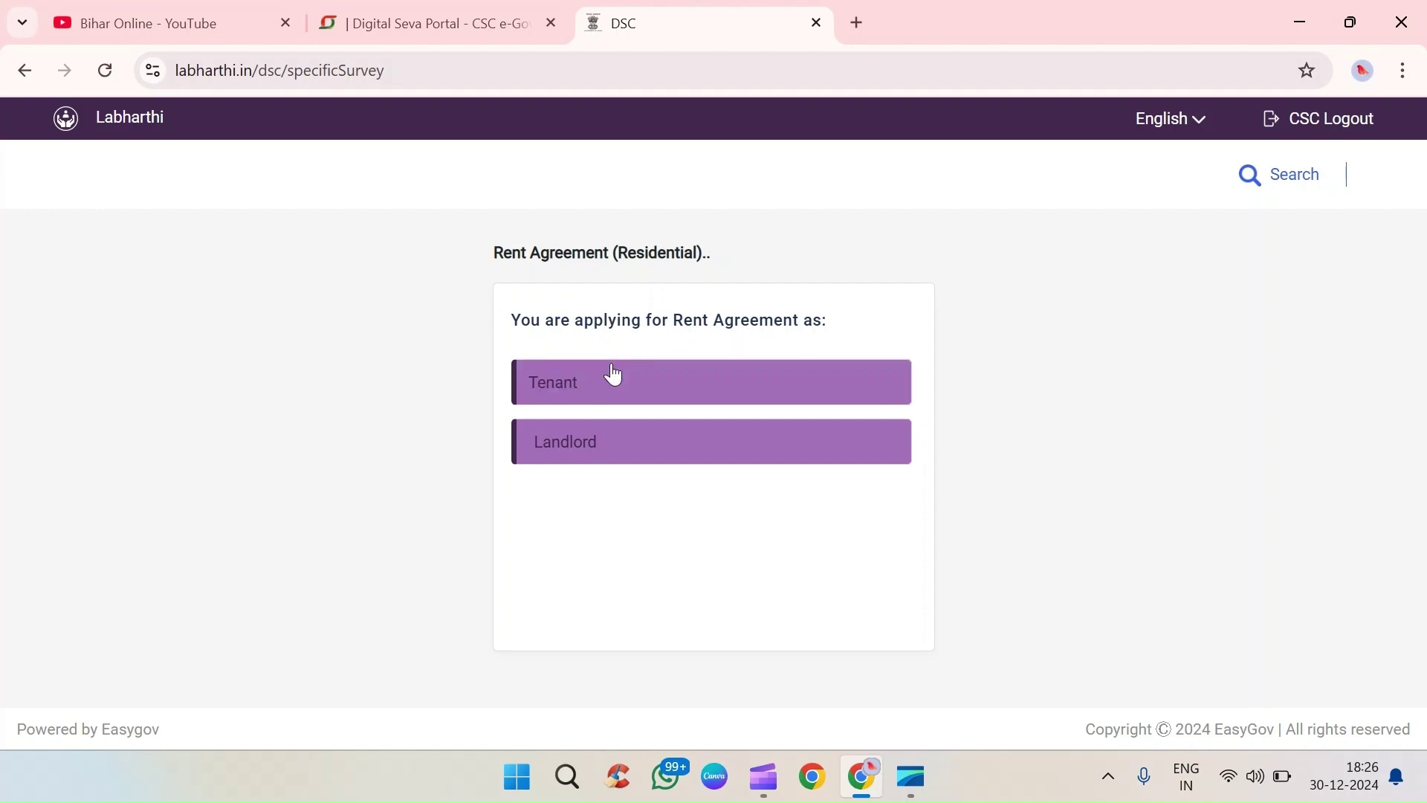
# - Apply for the rent agreement as Tenant and look through the states offered for submitting the application
pyautogui.click(585, 445)
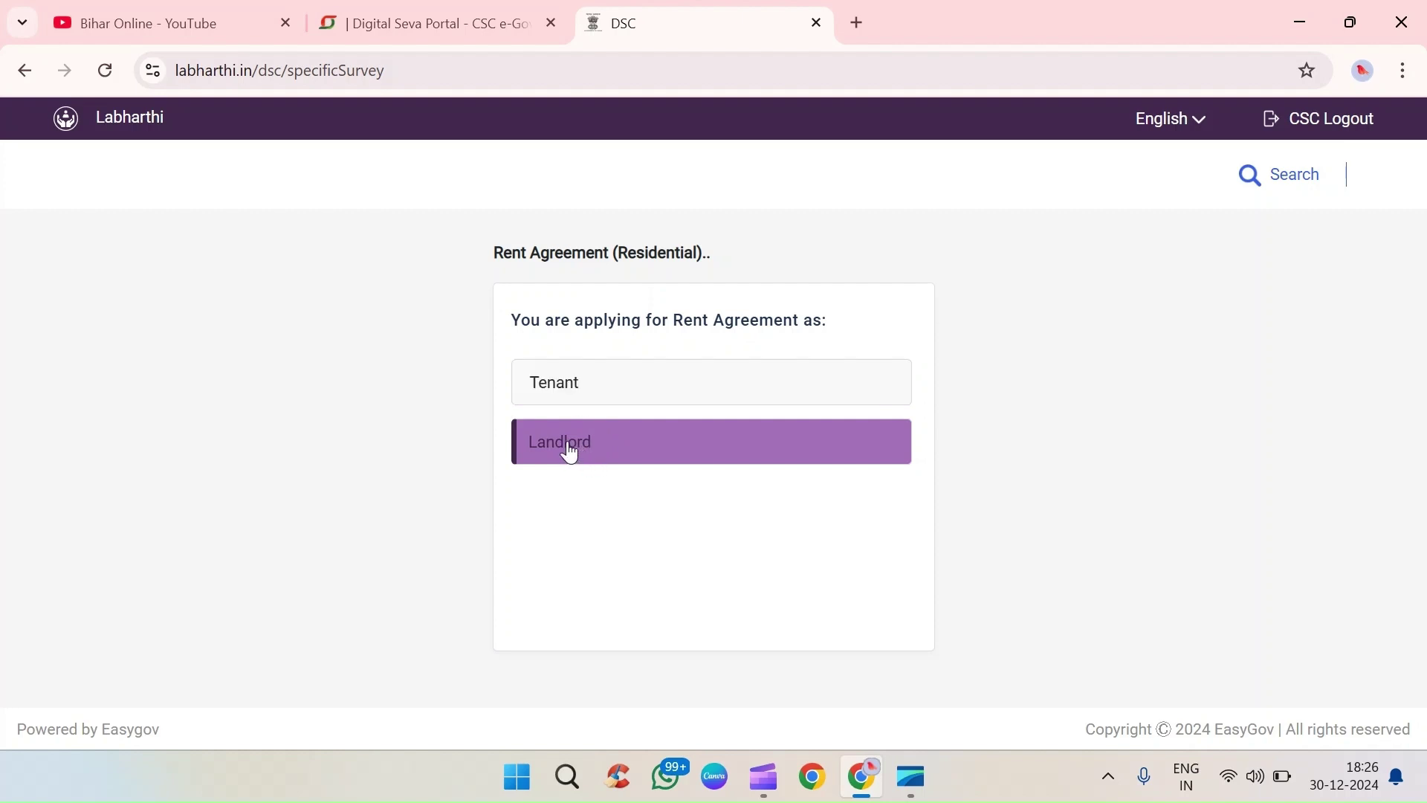
pyautogui.click(580, 390)
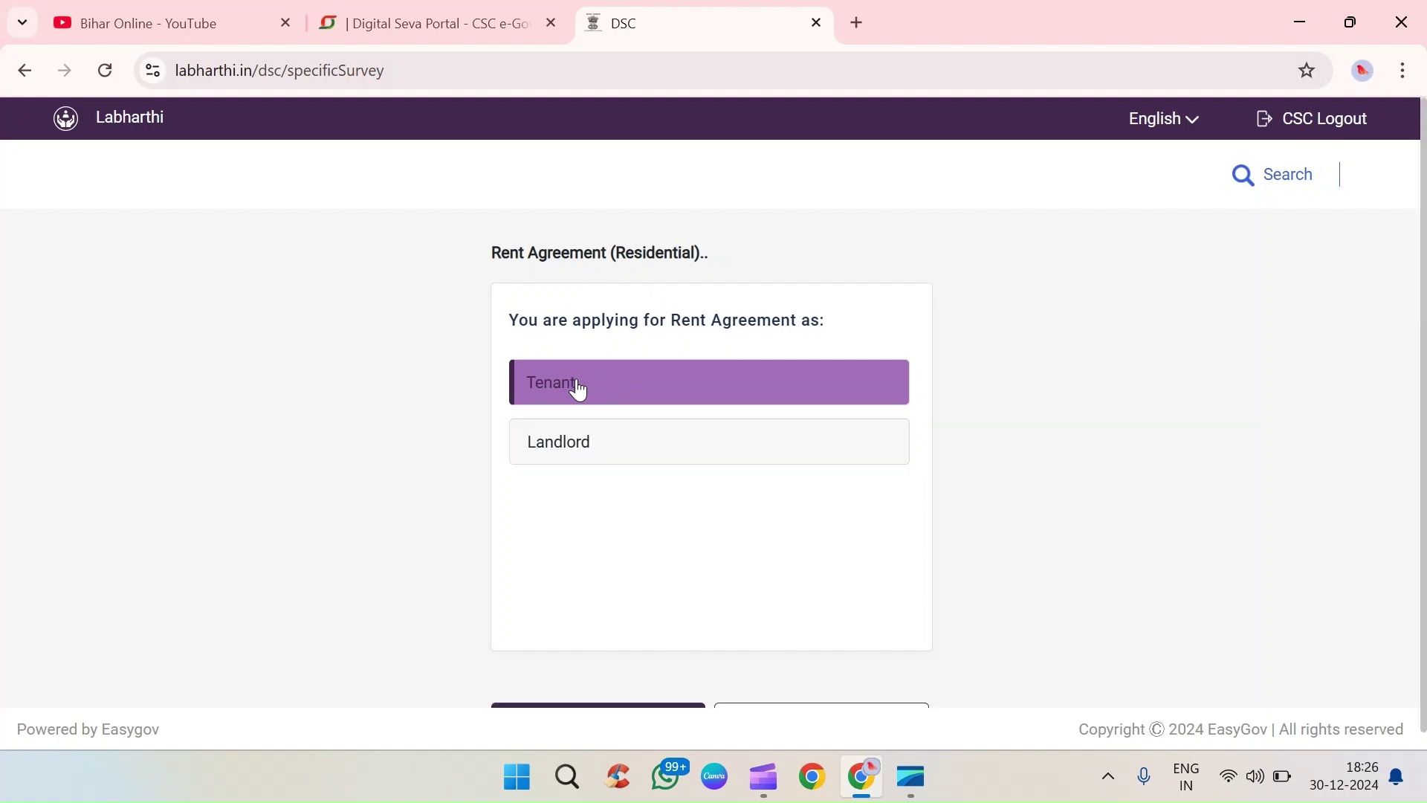
pyautogui.scroll(2, 631, 505)
pyautogui.scroll(3, 631, 509)
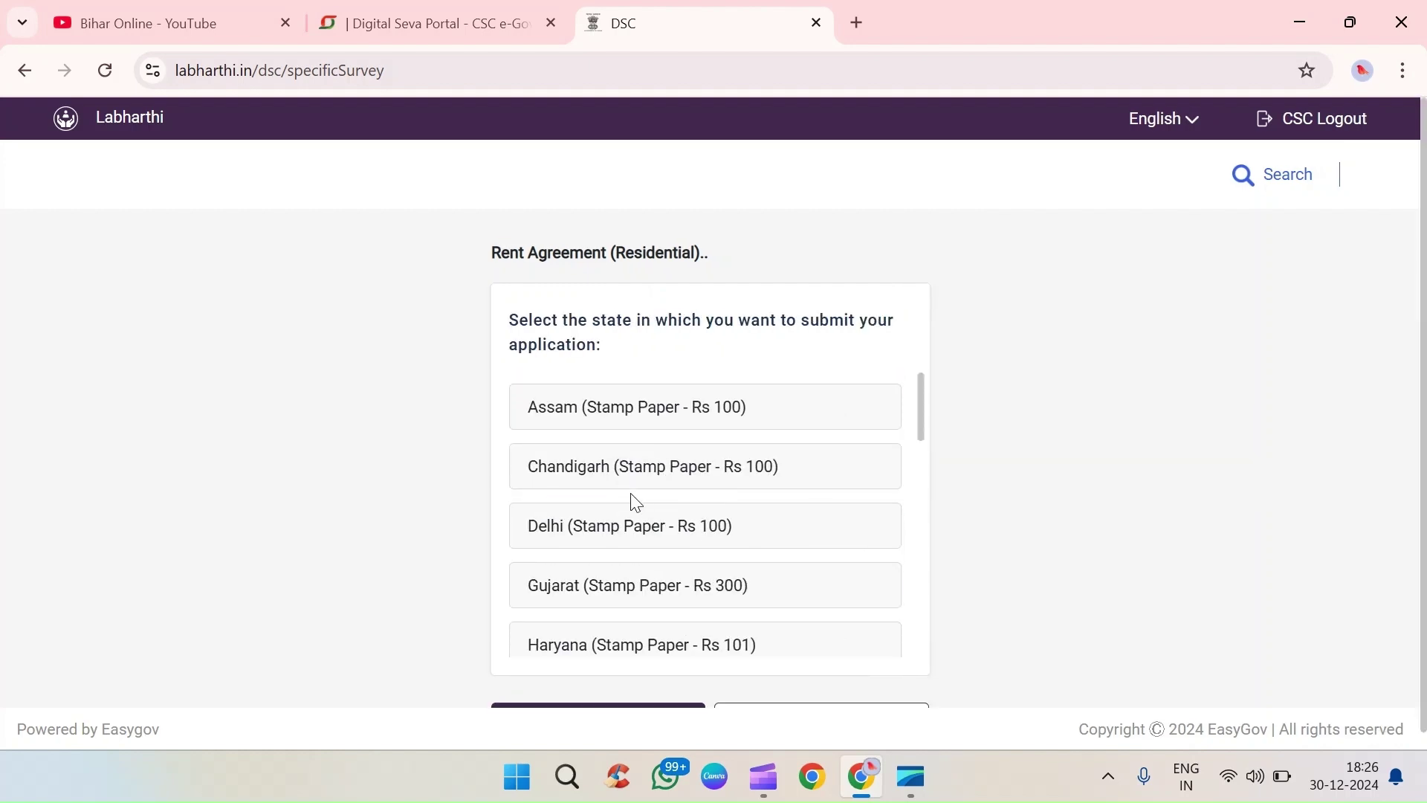
pyautogui.scroll(-4, 633, 504)
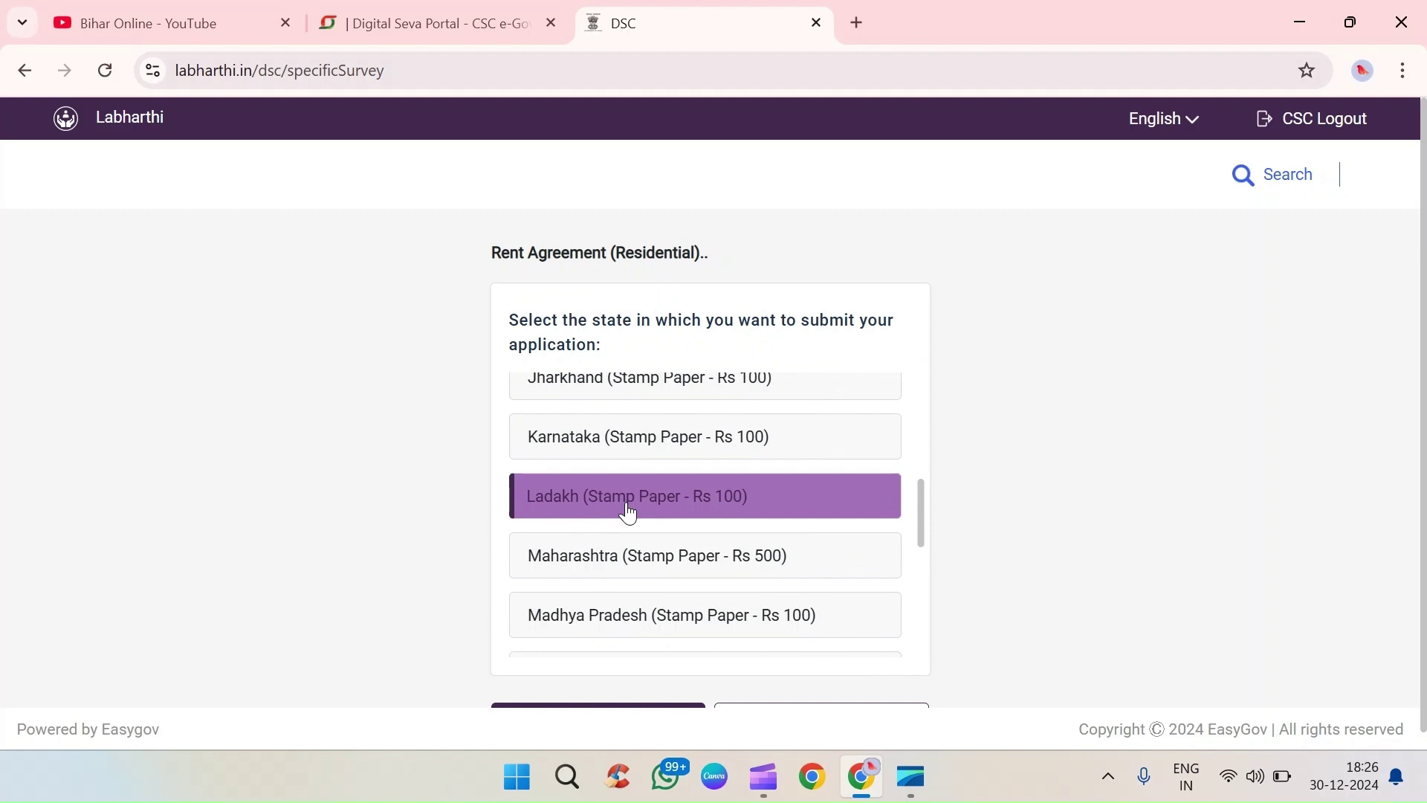
pyautogui.scroll(2, 628, 510)
pyautogui.scroll(-10, 624, 515)
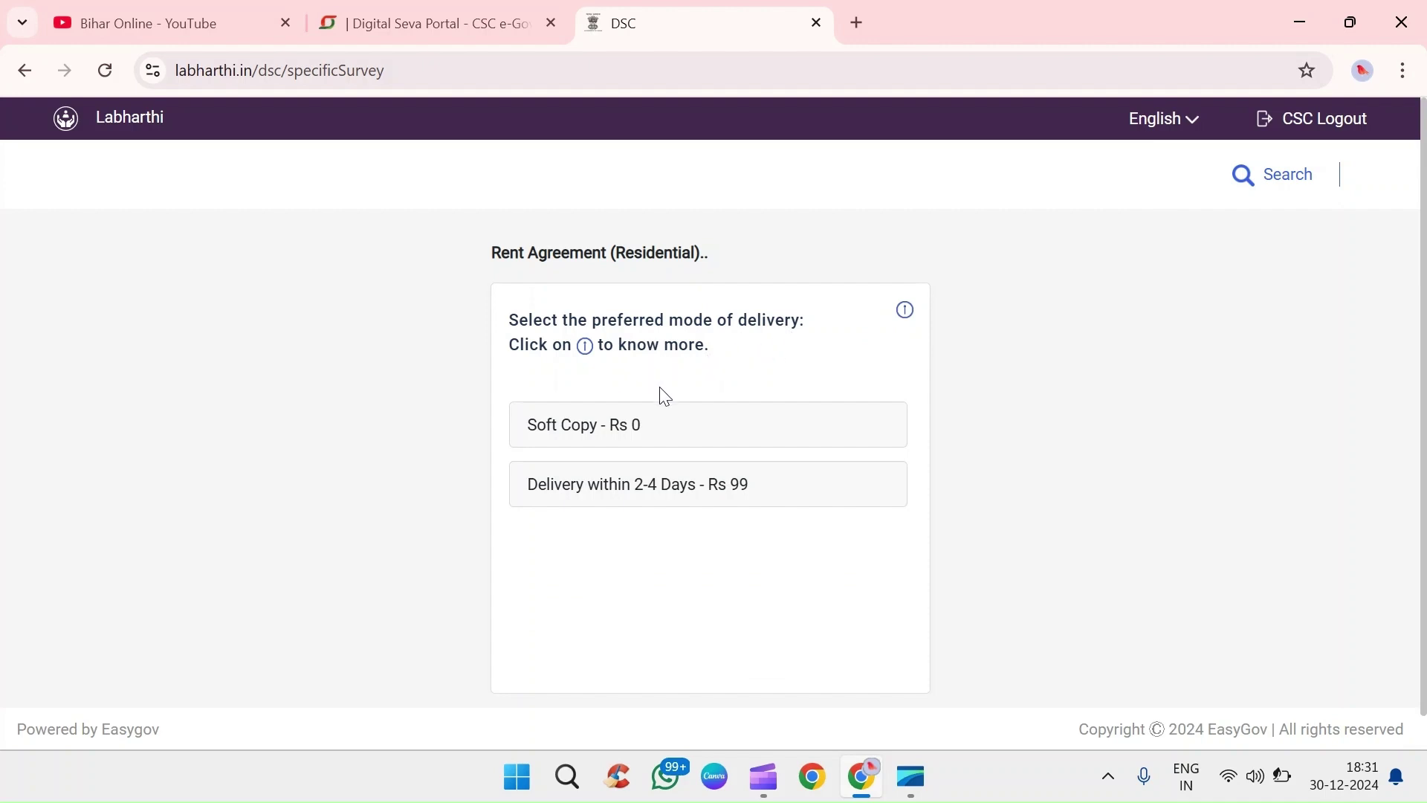
# - Choose Delivery within 2-4 Days - Rs 99 as the preferred mode of delivery
pyautogui.click(608, 425)
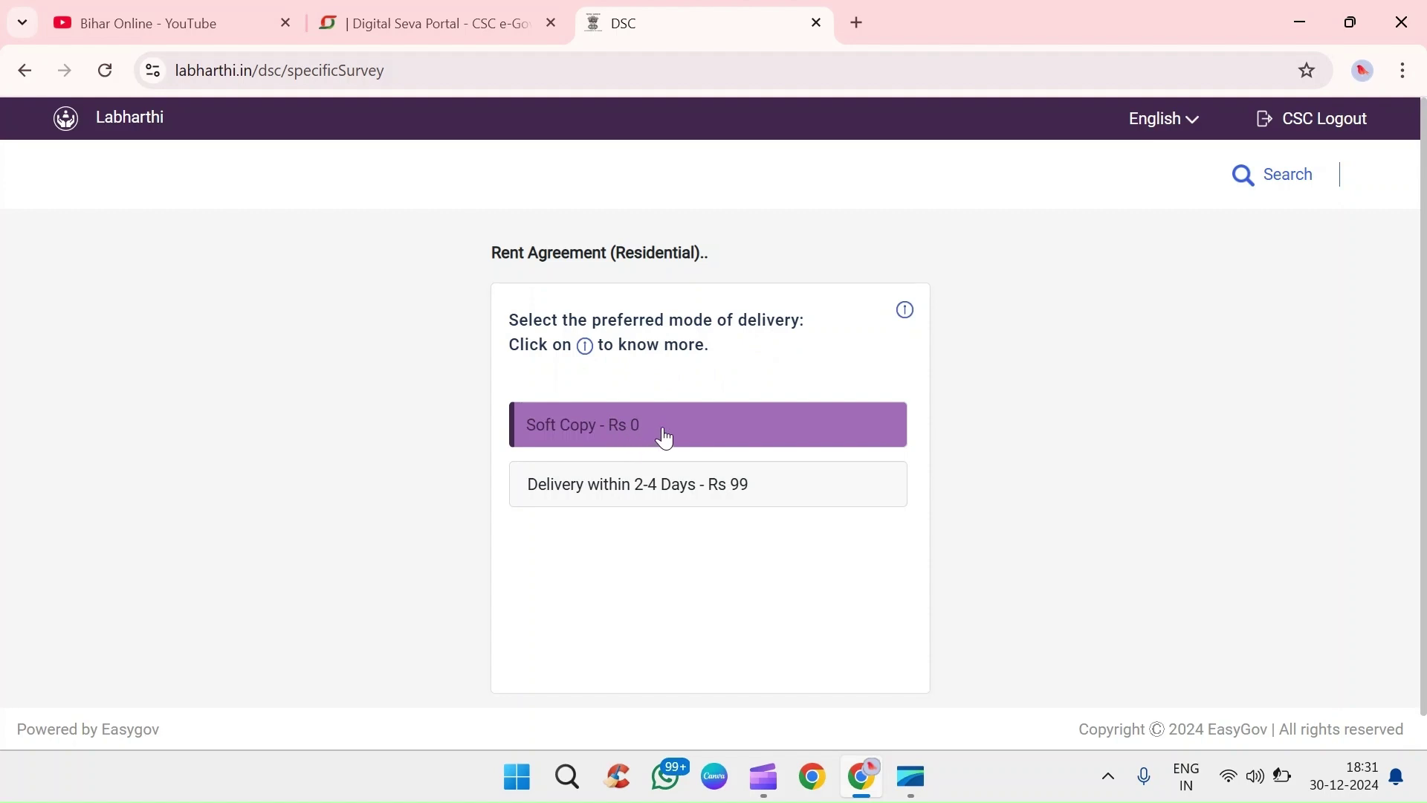
pyautogui.click(581, 488)
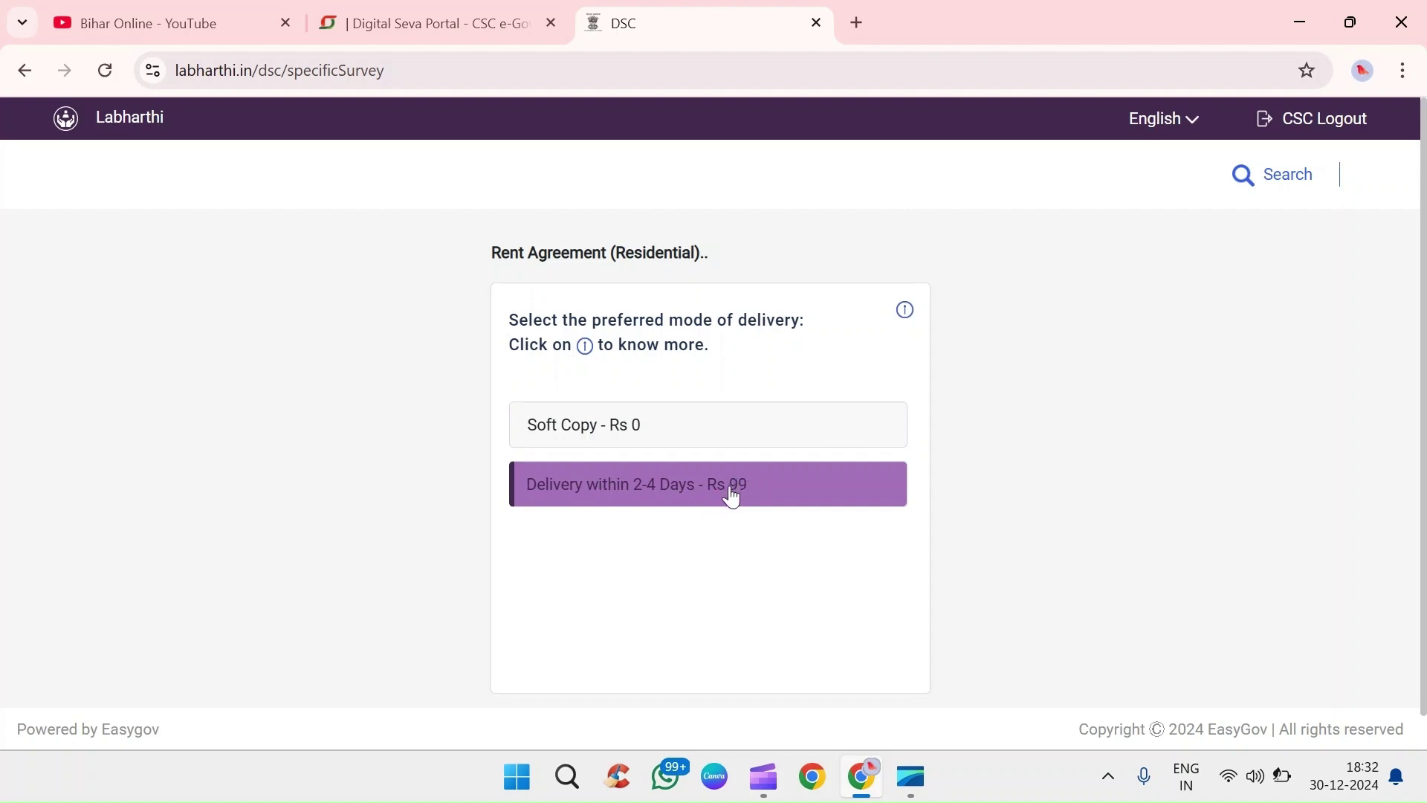
pyautogui.click(678, 490)
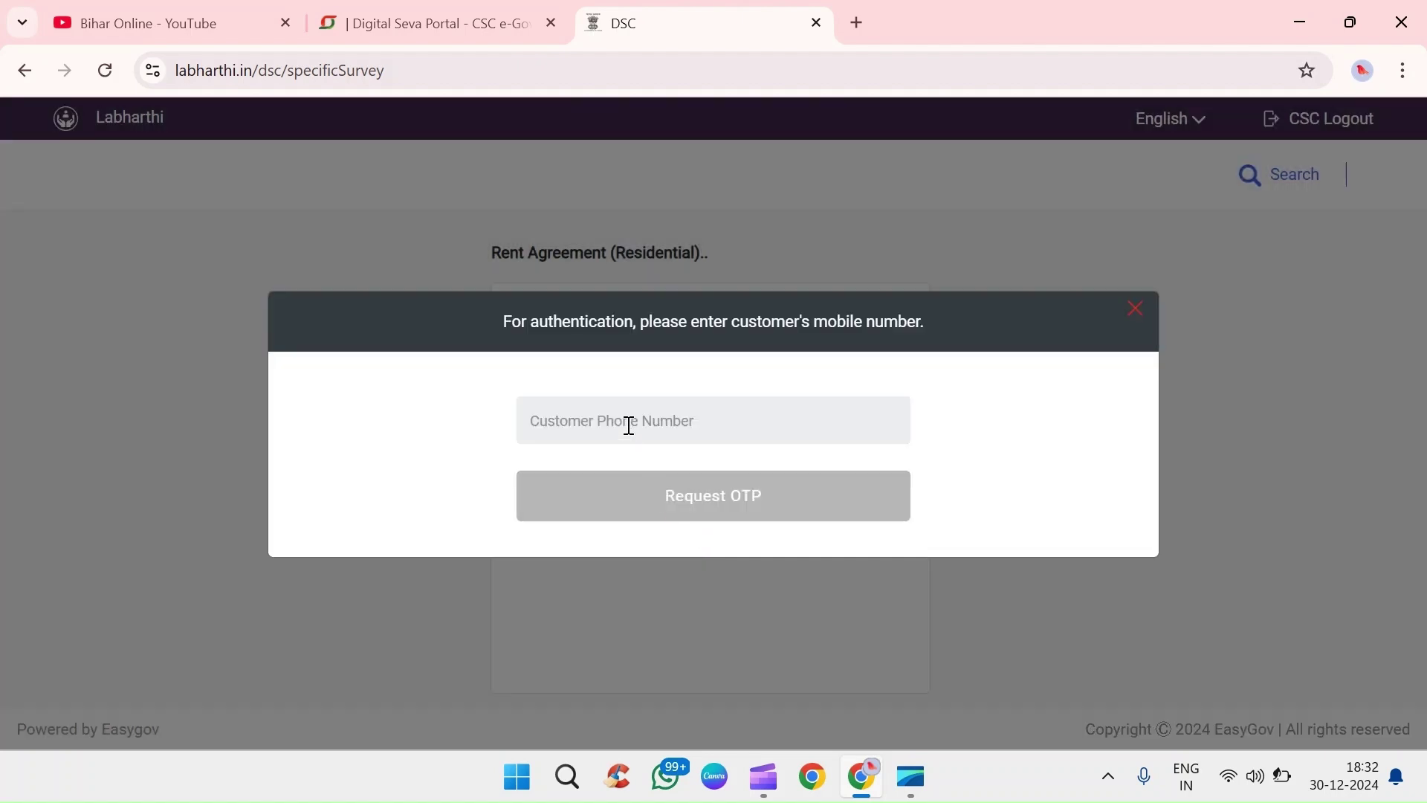
# - Authenticate with the customer's mobile number and OTP, and proceed to the rent agreement application form
pyautogui.click(628, 425)
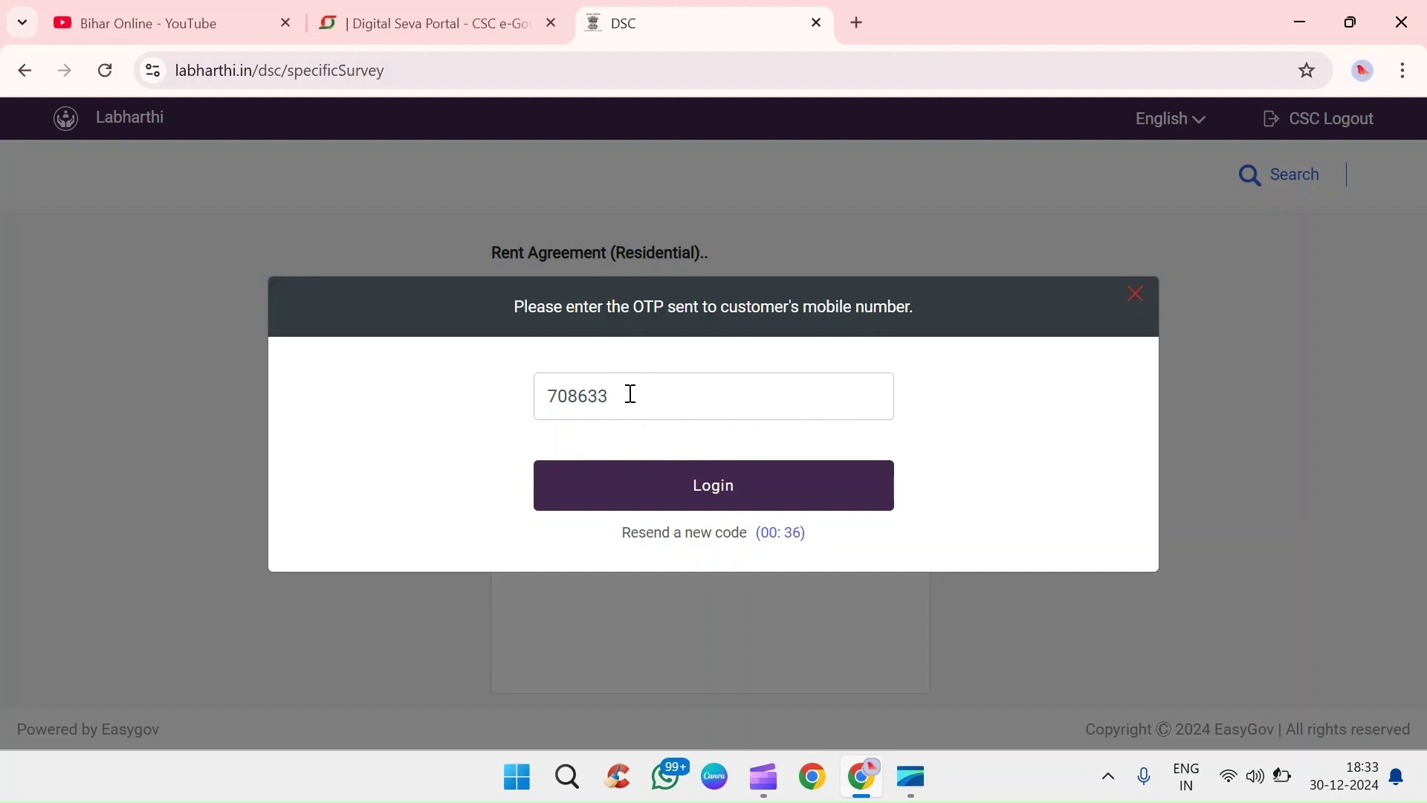
pyautogui.click(707, 490)
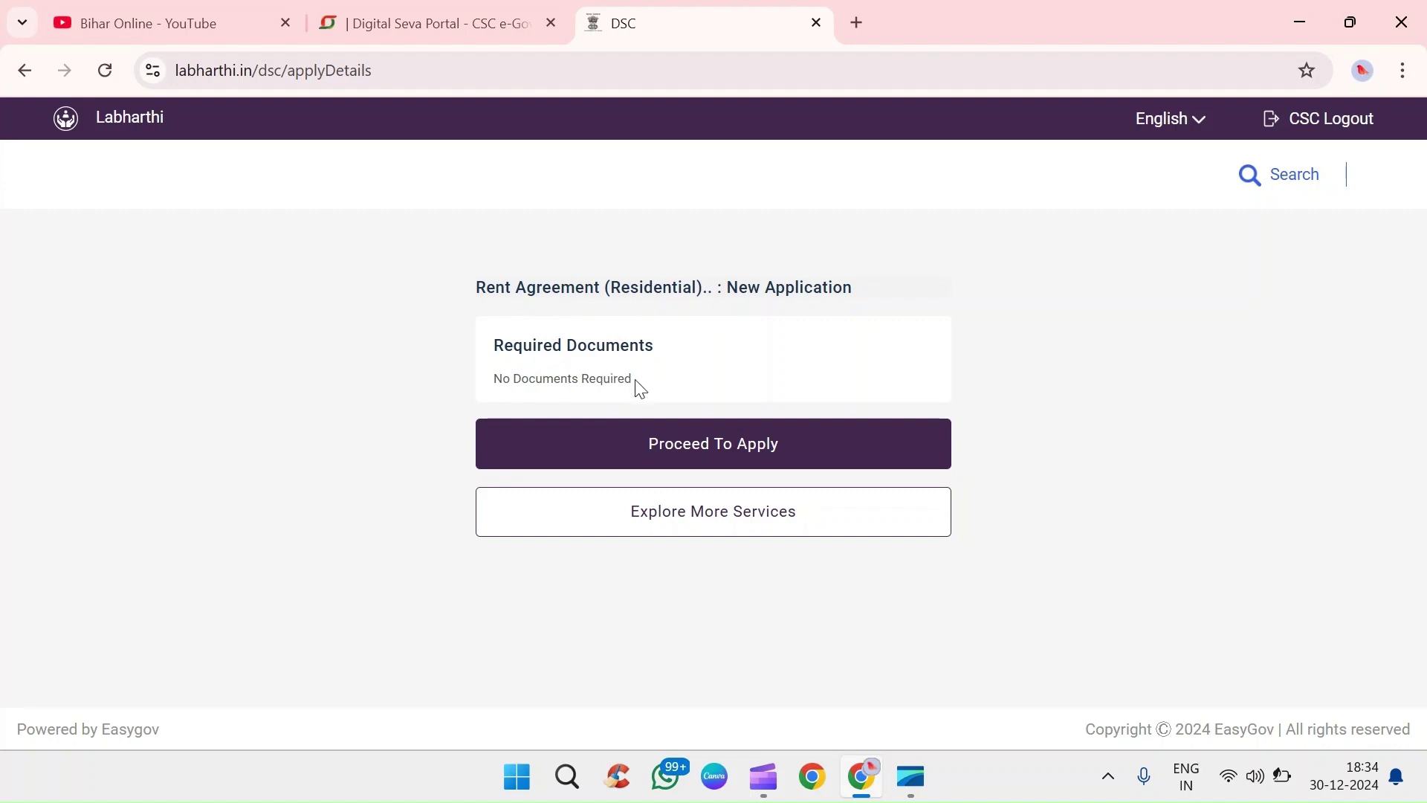
pyautogui.click(738, 459)
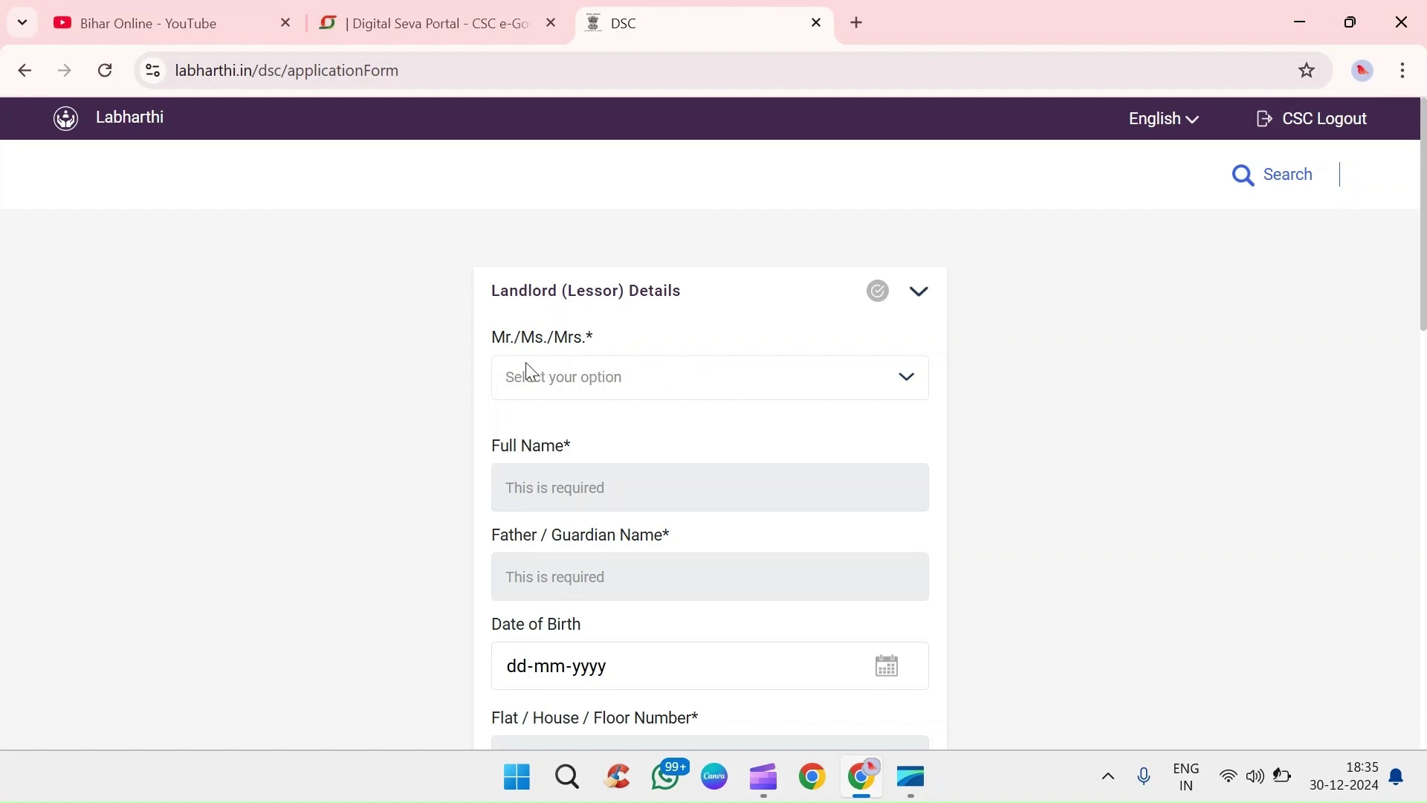
# - Set the landlord's title to Mr. and go through the full name and father/guardian name fields without filling them
pyautogui.click(688, 392)
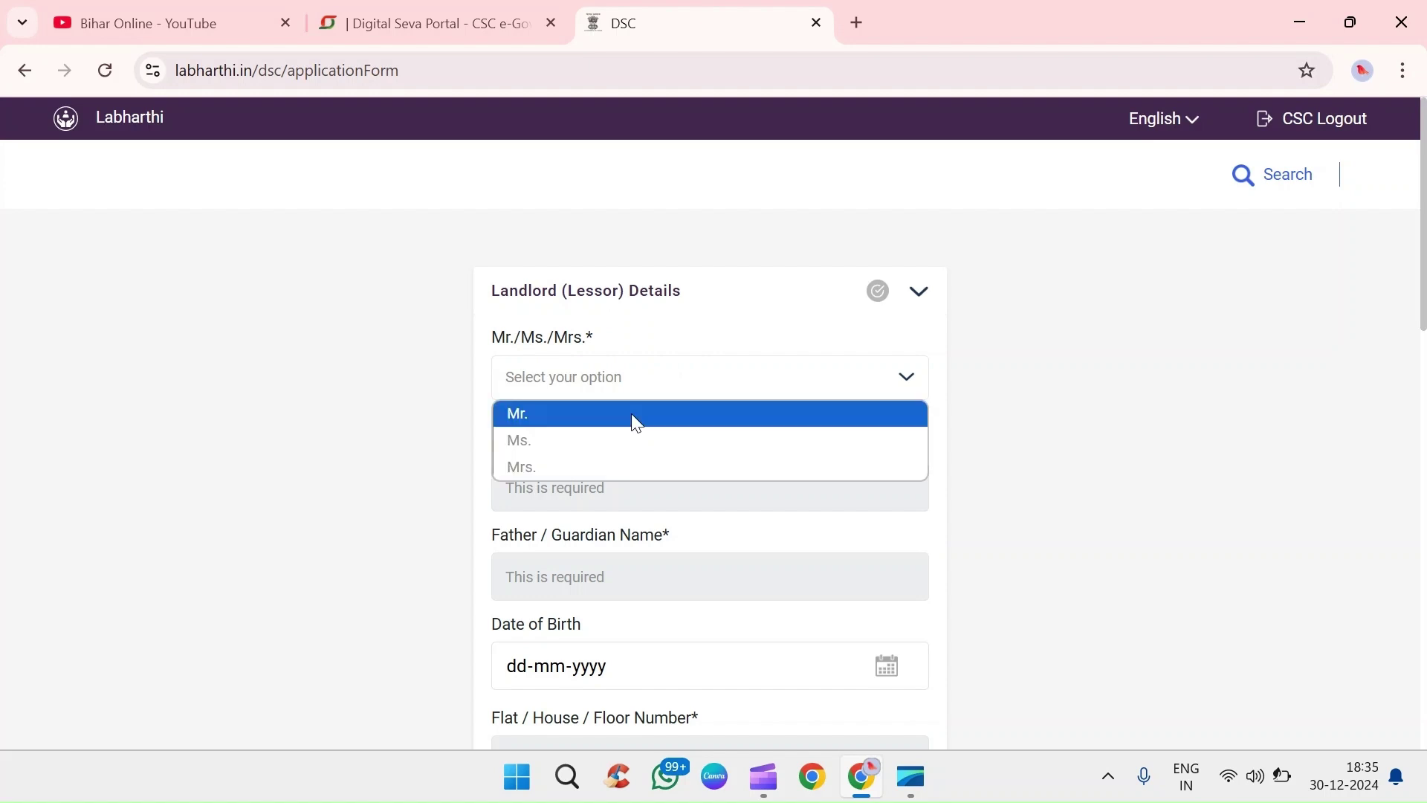
pyautogui.click(539, 429)
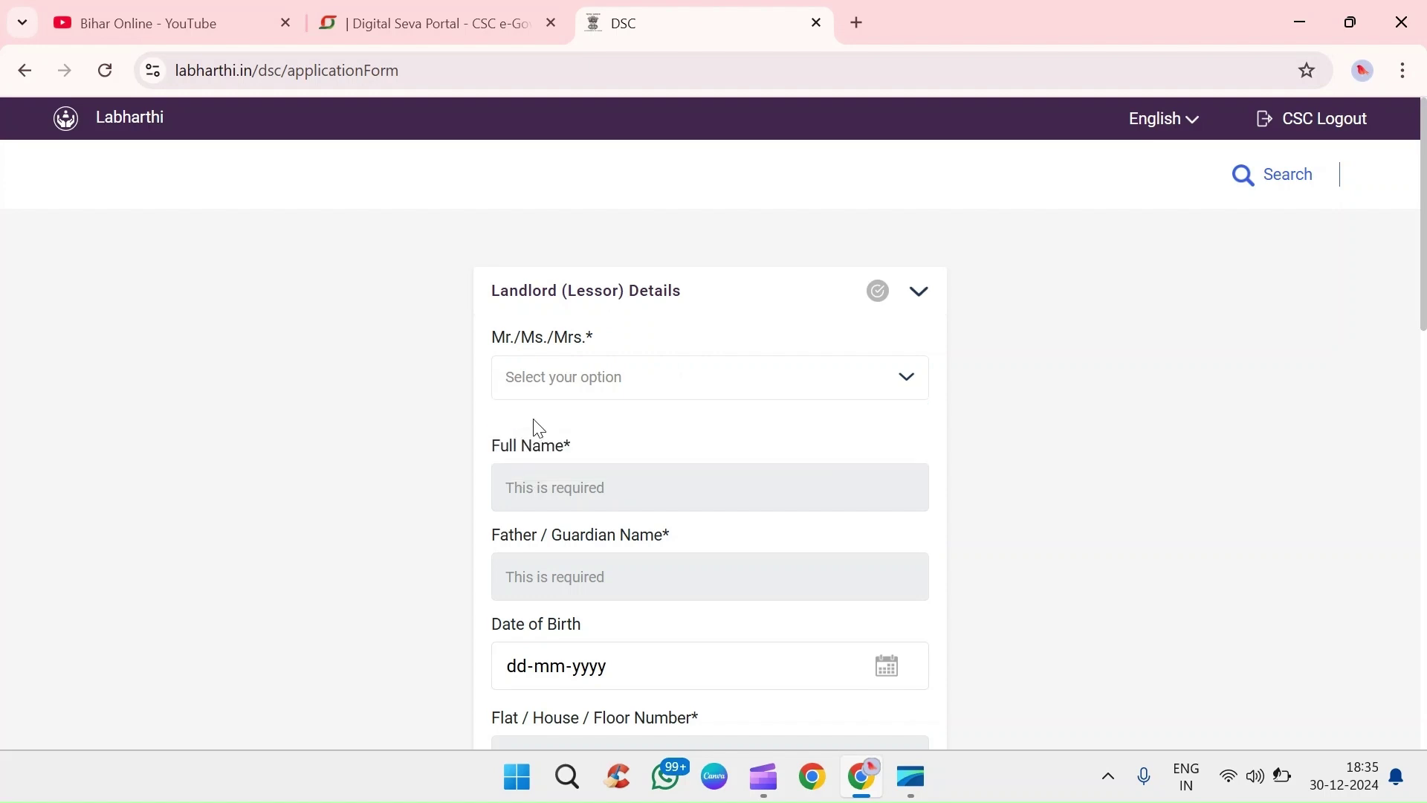
pyautogui.scroll(-1, 631, 424)
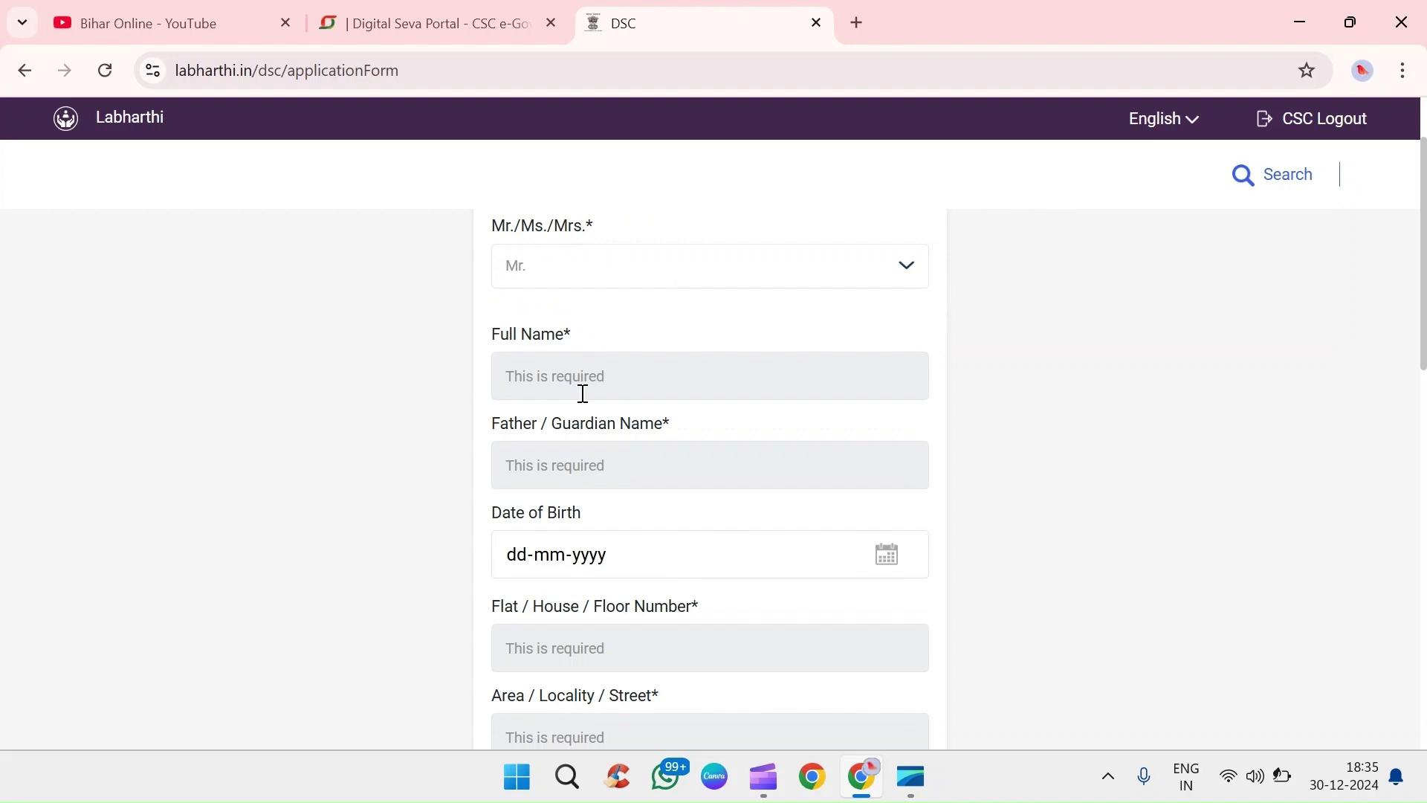
pyautogui.click(599, 382)
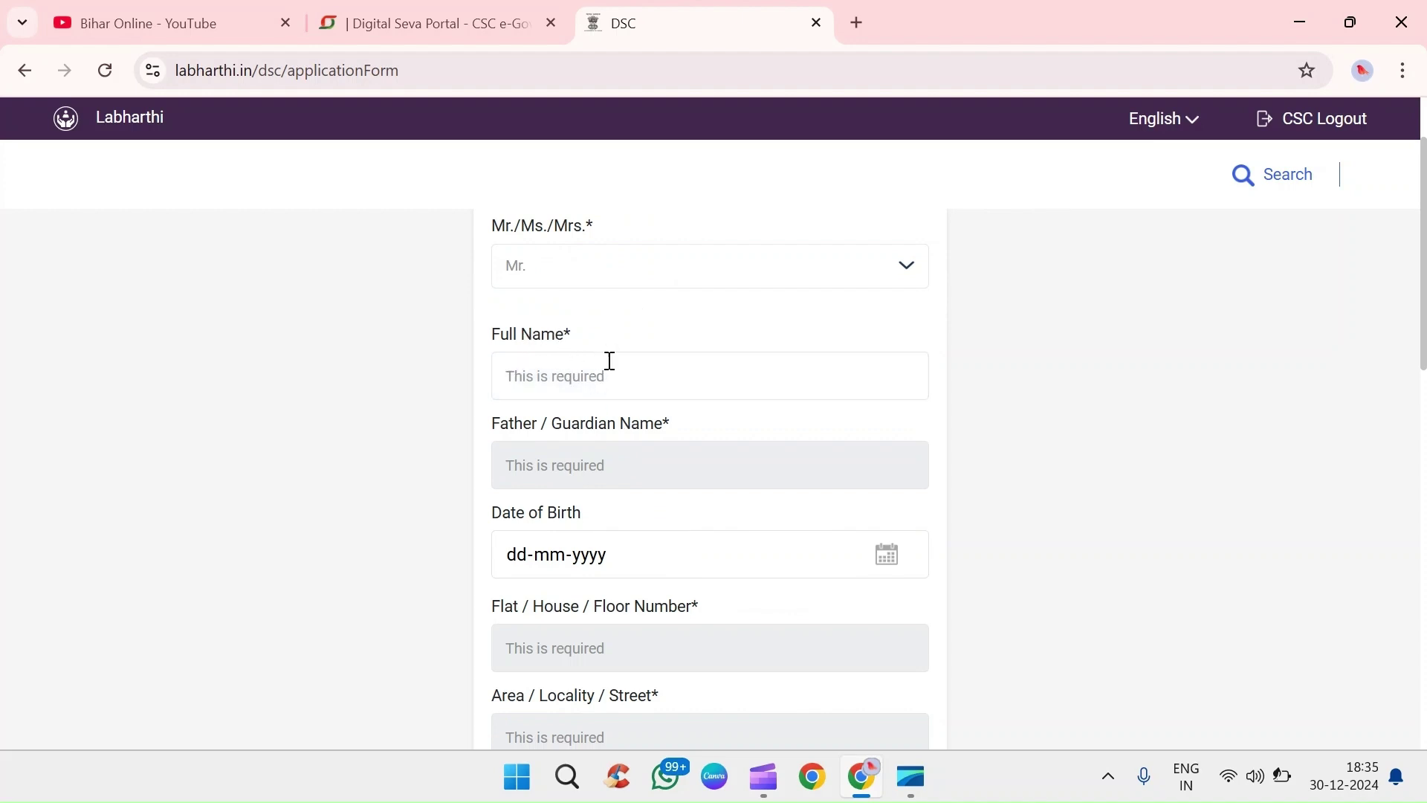
pyautogui.scroll(-1, 610, 361)
pyautogui.click(571, 359)
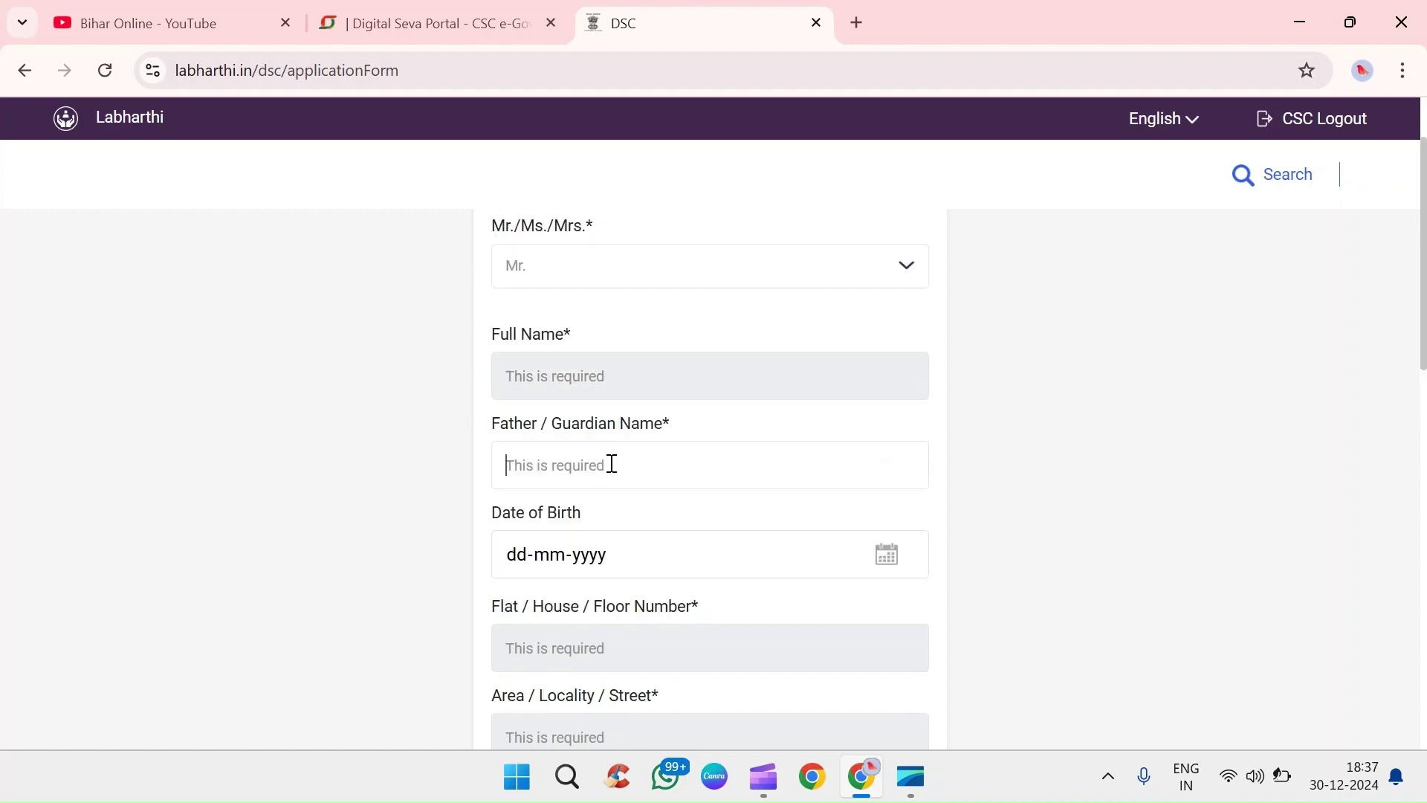
# - Look at the landlord's date of birth calendar and its year list, and close it without picking a date
pyautogui.scroll(-1, 612, 464)
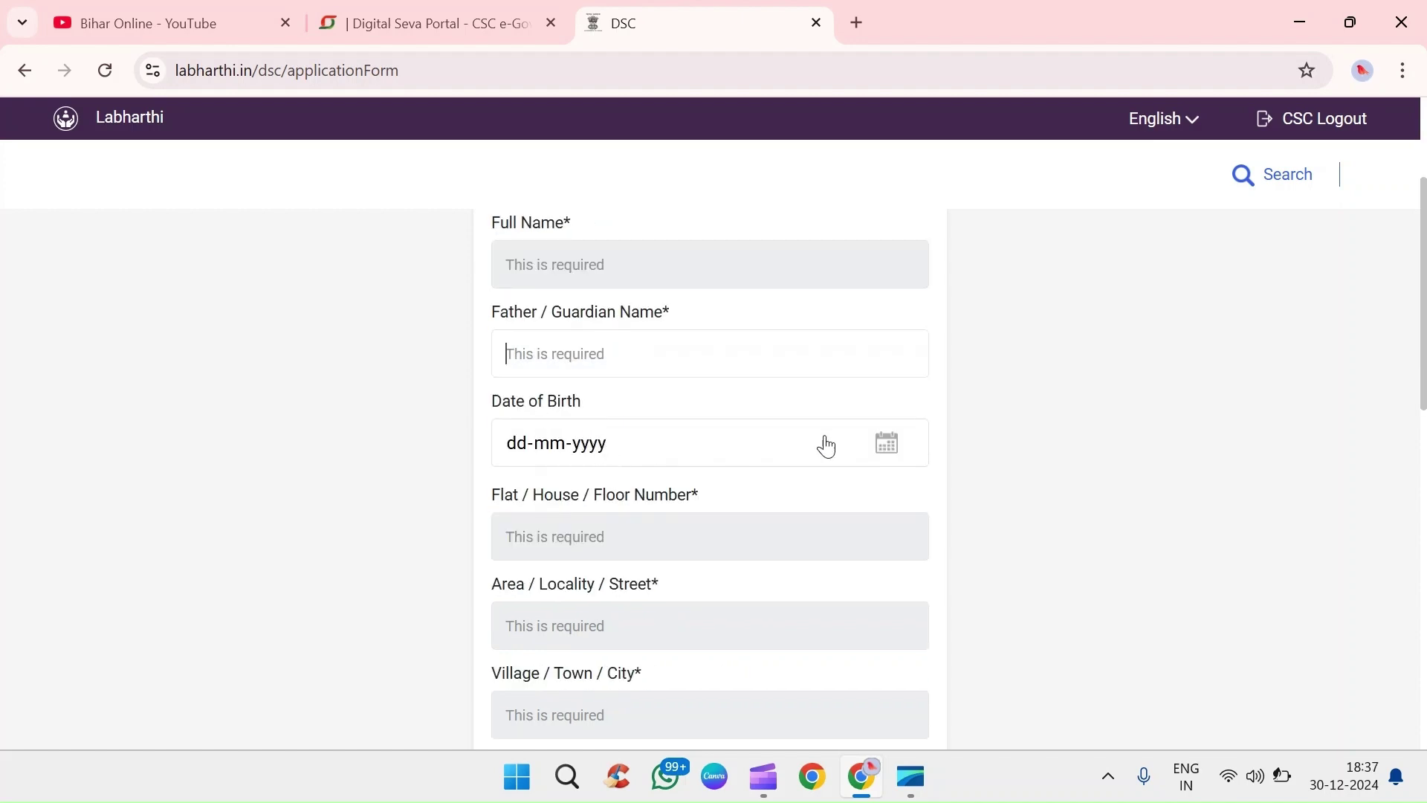
pyautogui.click(887, 446)
pyautogui.click(590, 132)
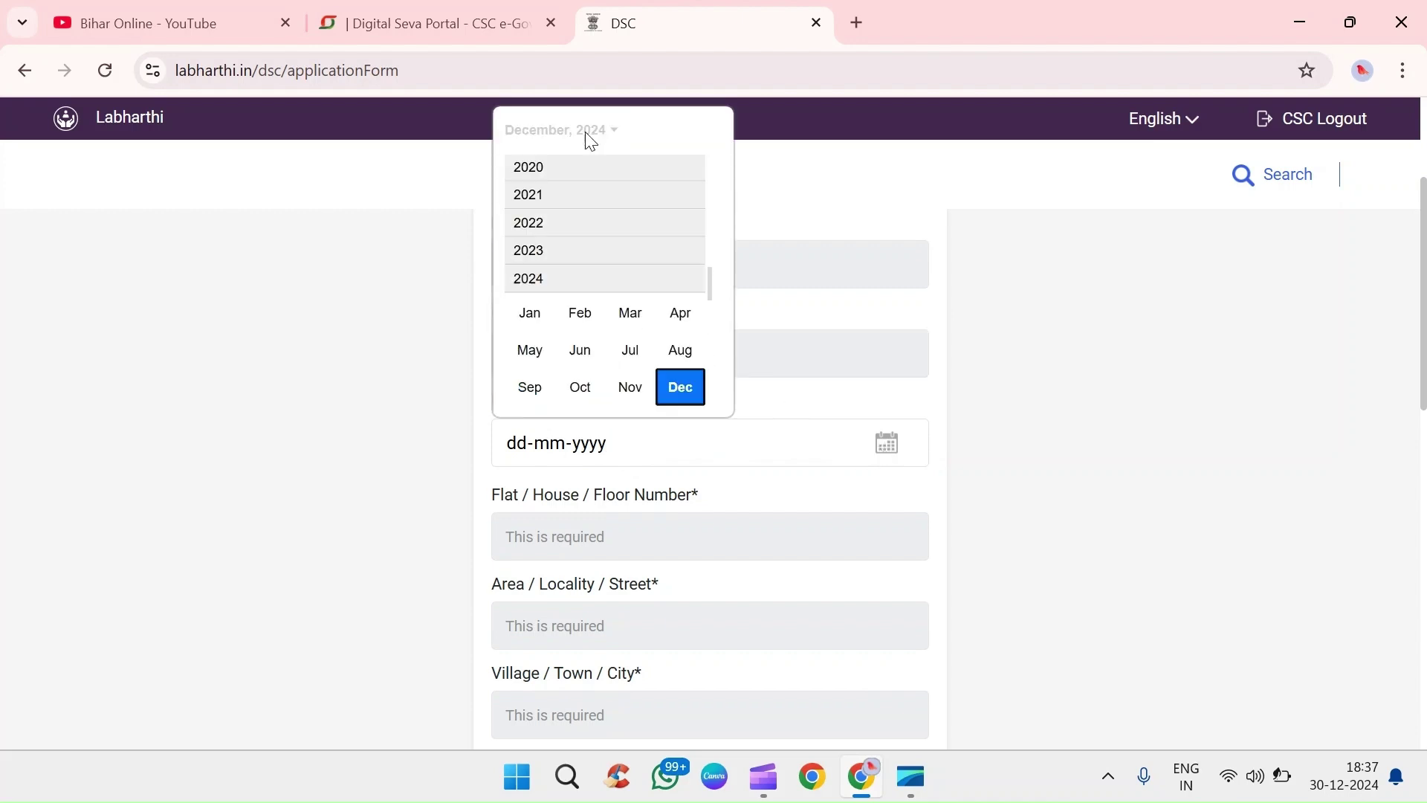
pyautogui.scroll(2, 615, 355)
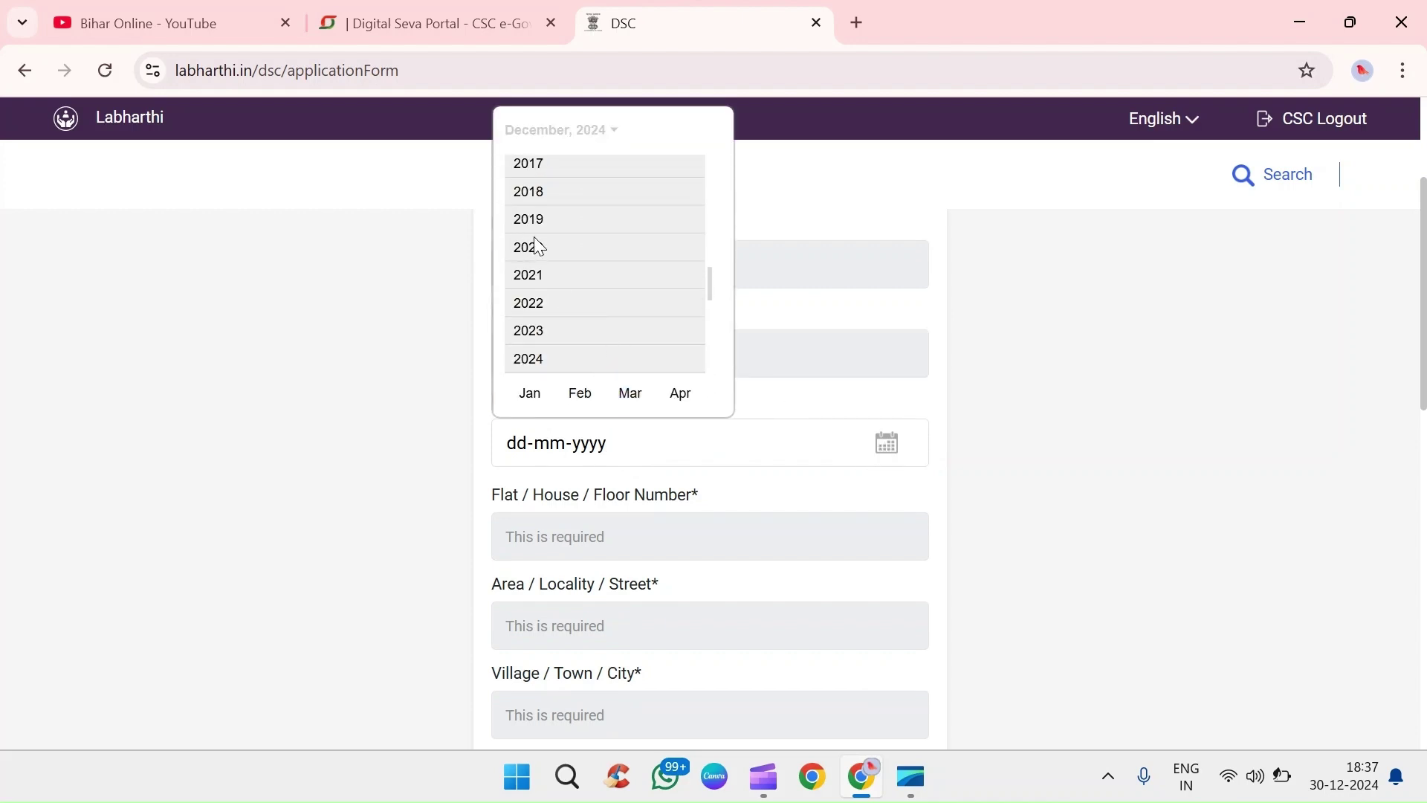
pyautogui.click(793, 425)
# - Go through the landlord's house number, area and town fields without filling them, and set the state to Bihar
pyautogui.scroll(-3, 654, 483)
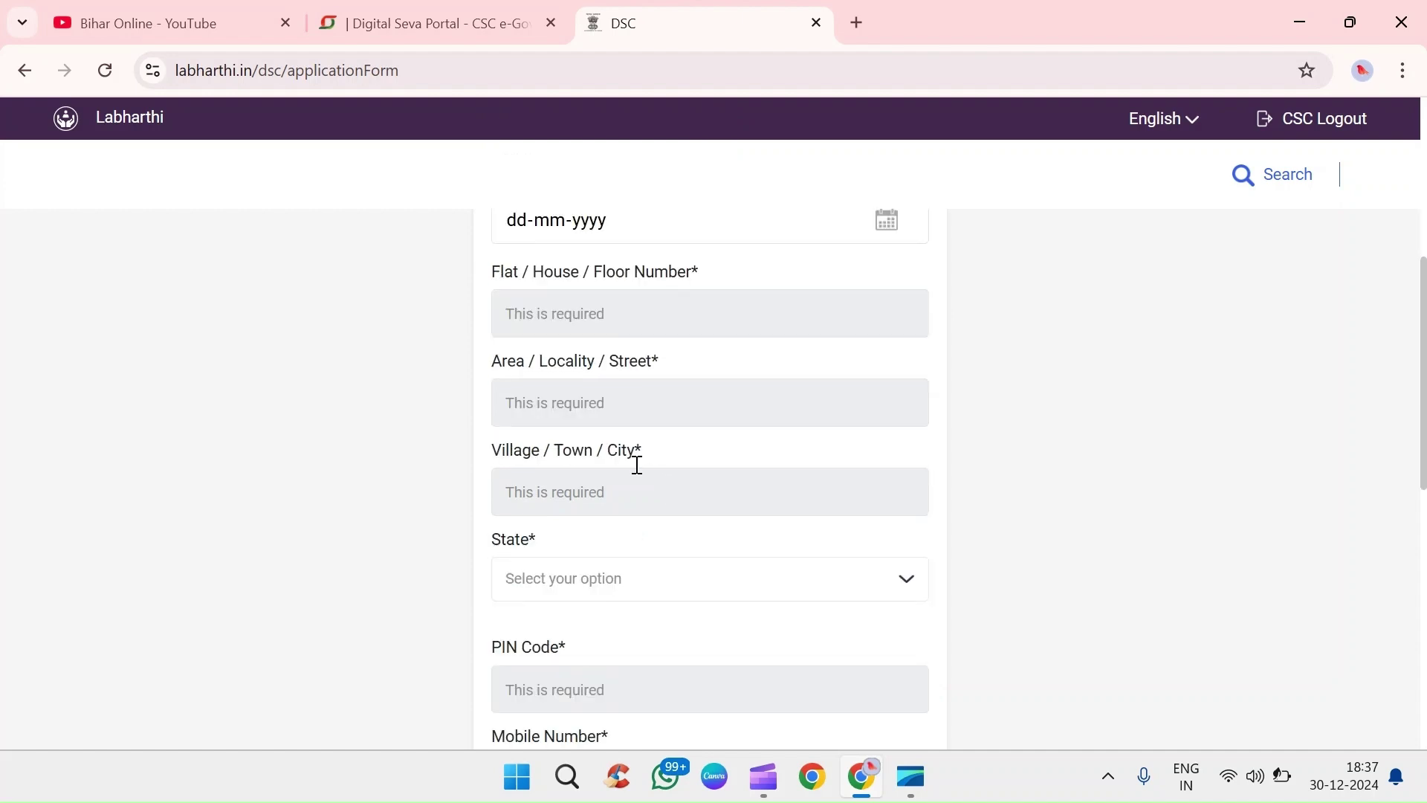
pyautogui.click(616, 310)
pyautogui.scroll(1, 632, 330)
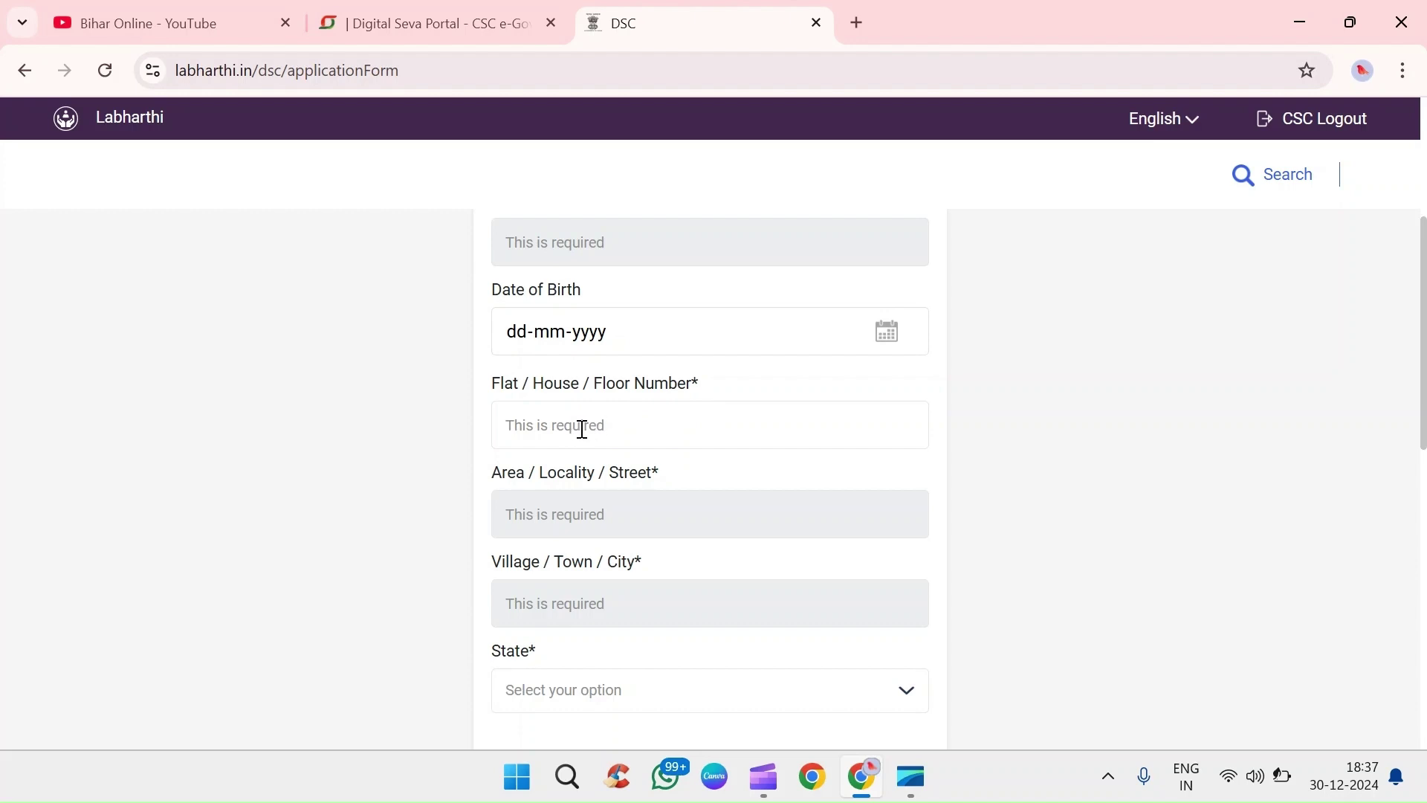
pyautogui.scroll(-1, 582, 428)
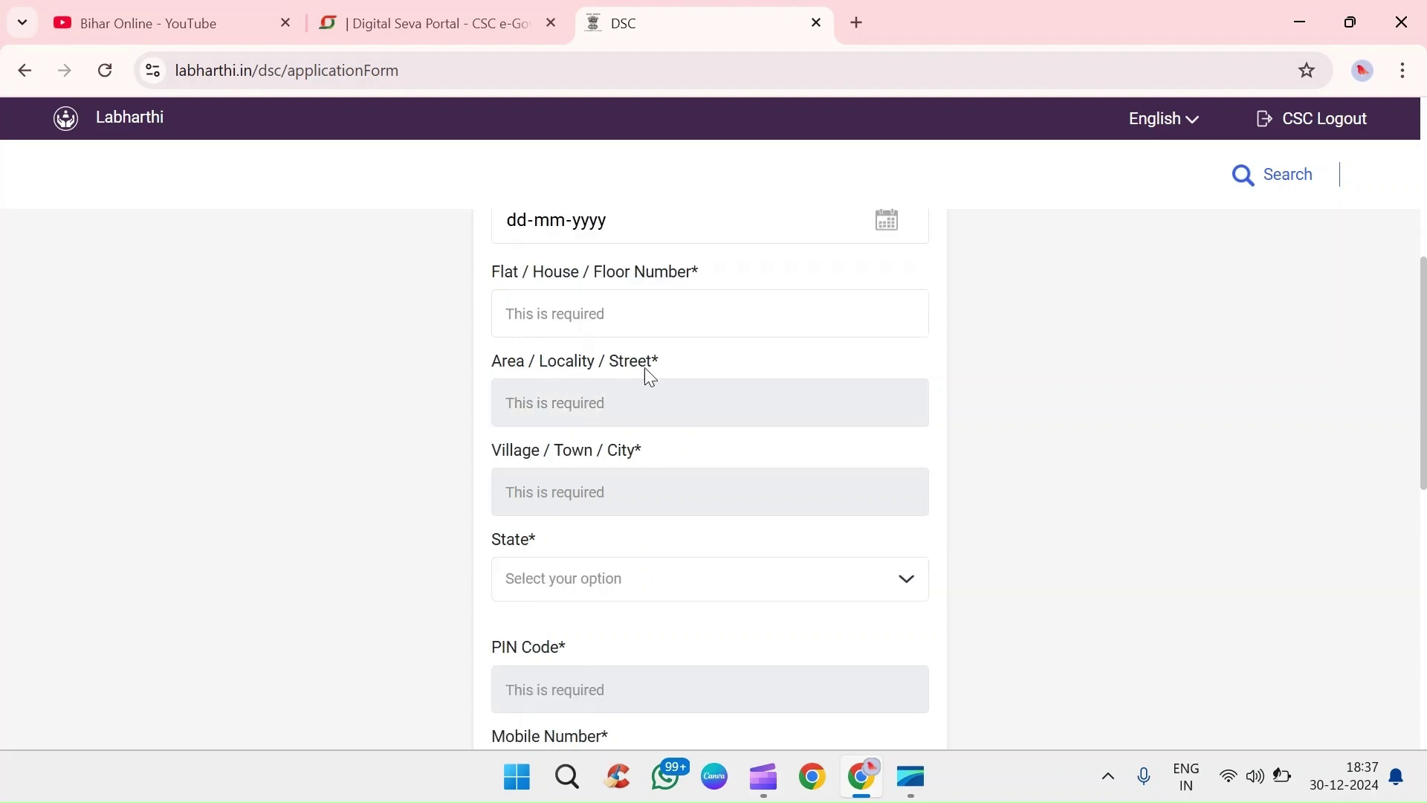
pyautogui.click(551, 408)
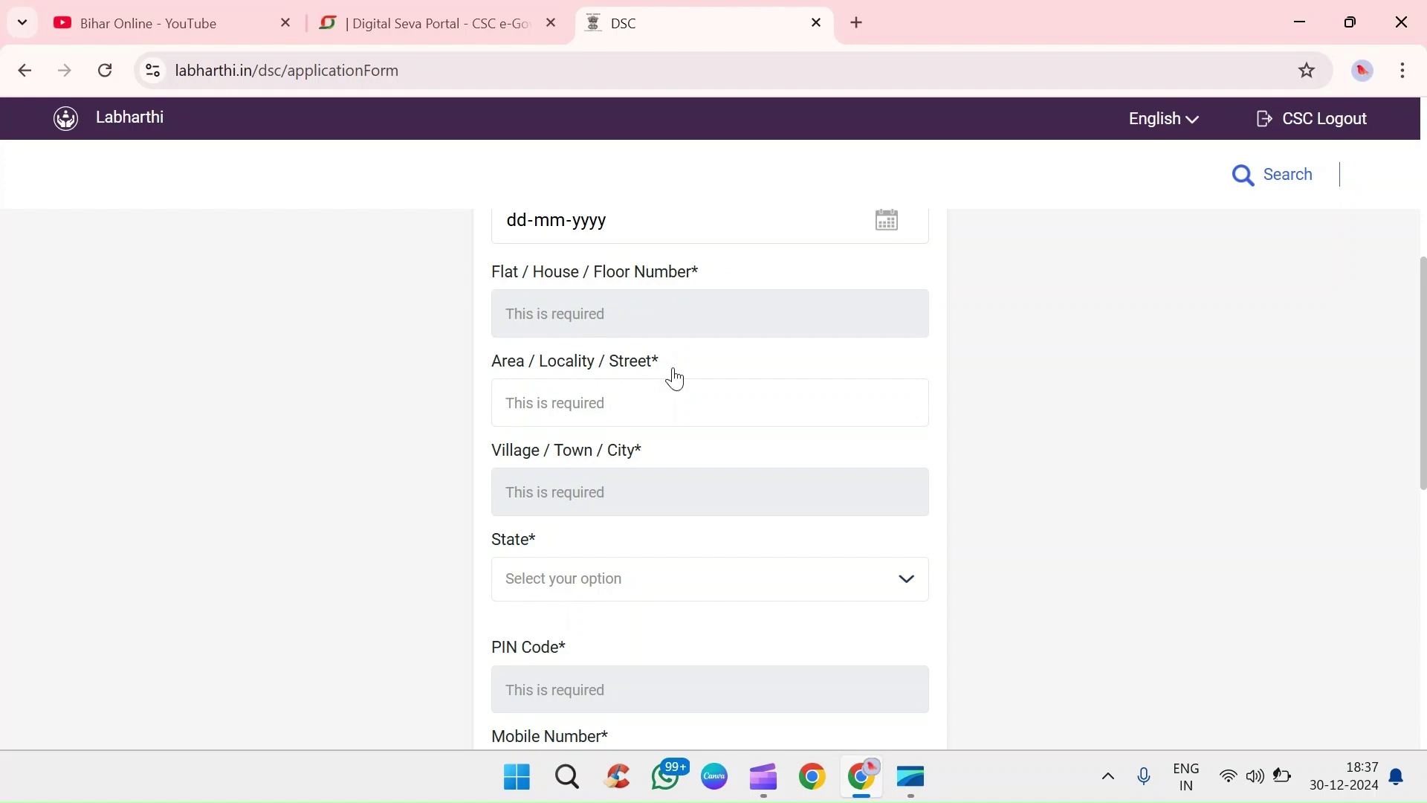
pyautogui.scroll(-1, 569, 416)
pyautogui.click(571, 380)
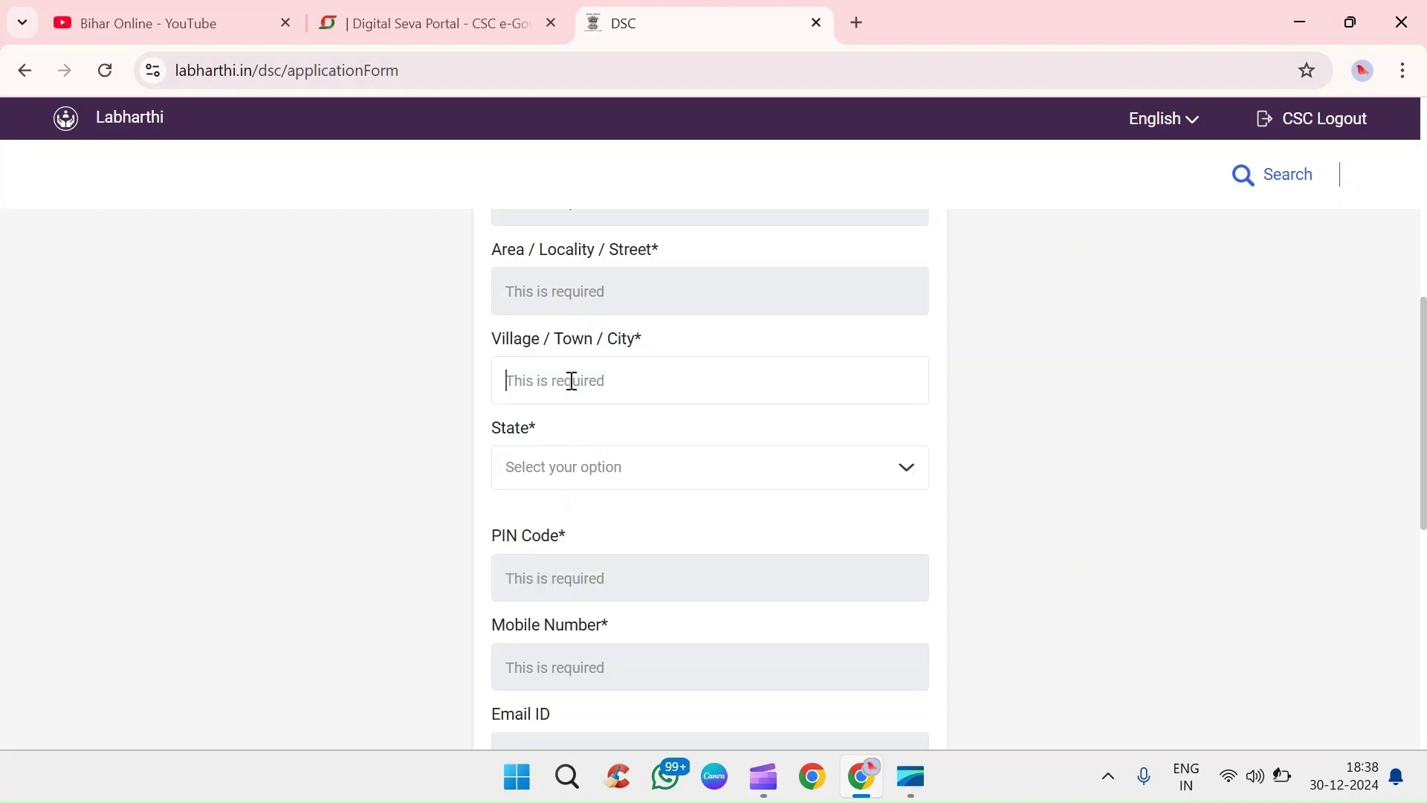
pyautogui.click(593, 475)
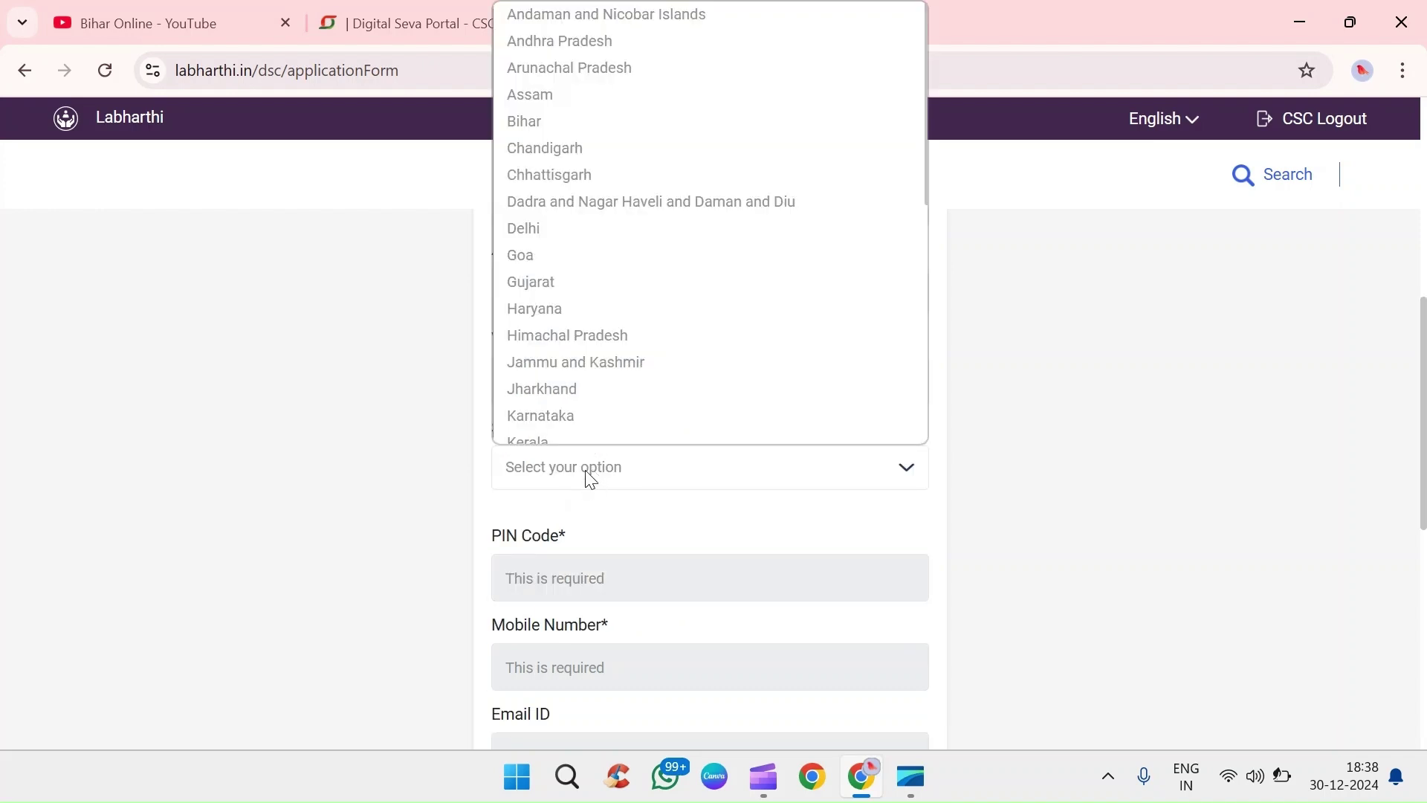
pyautogui.click(560, 110)
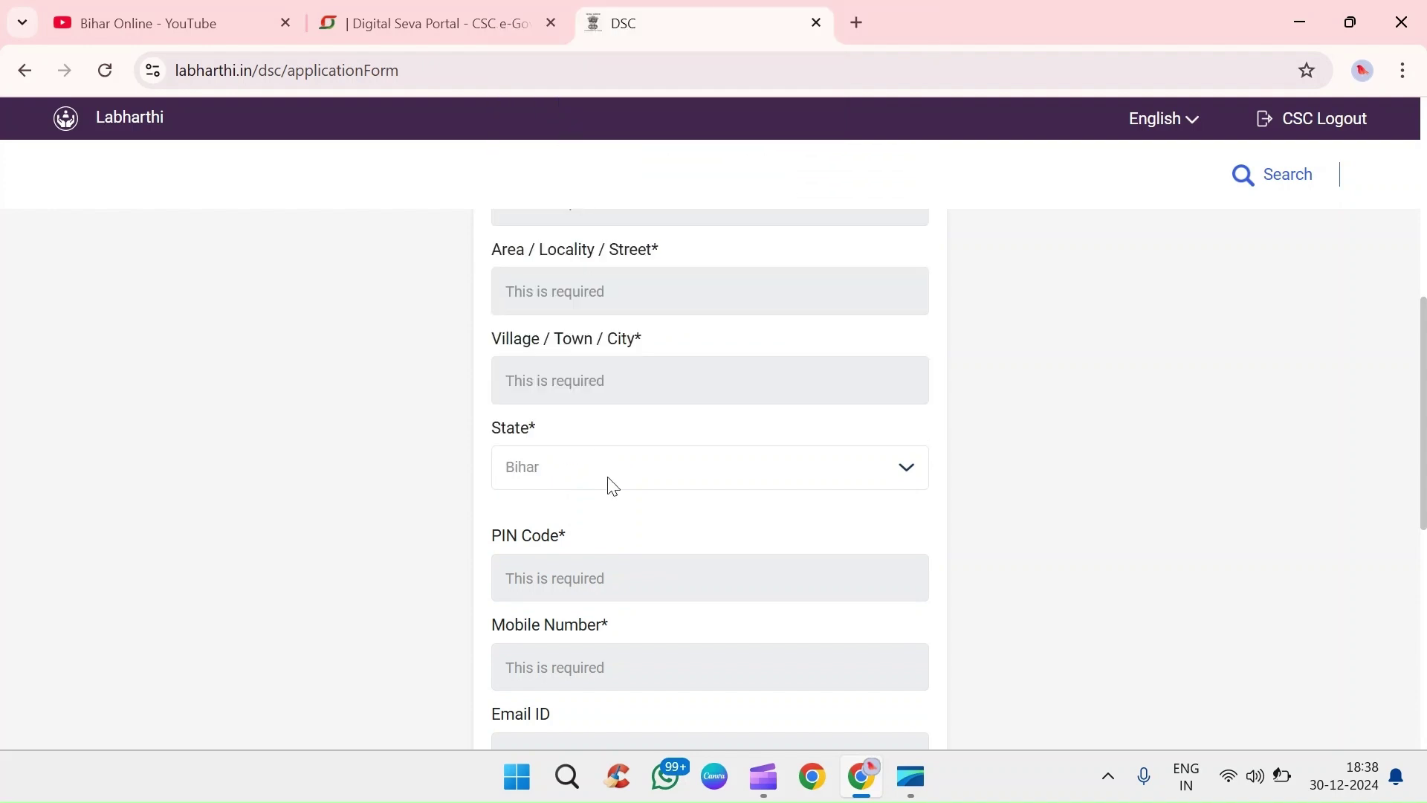
# - Enter a single digit in the landlord's postal PIN code field and move on to the mobile number field
pyautogui.scroll(-1, 664, 492)
pyautogui.click(573, 466)
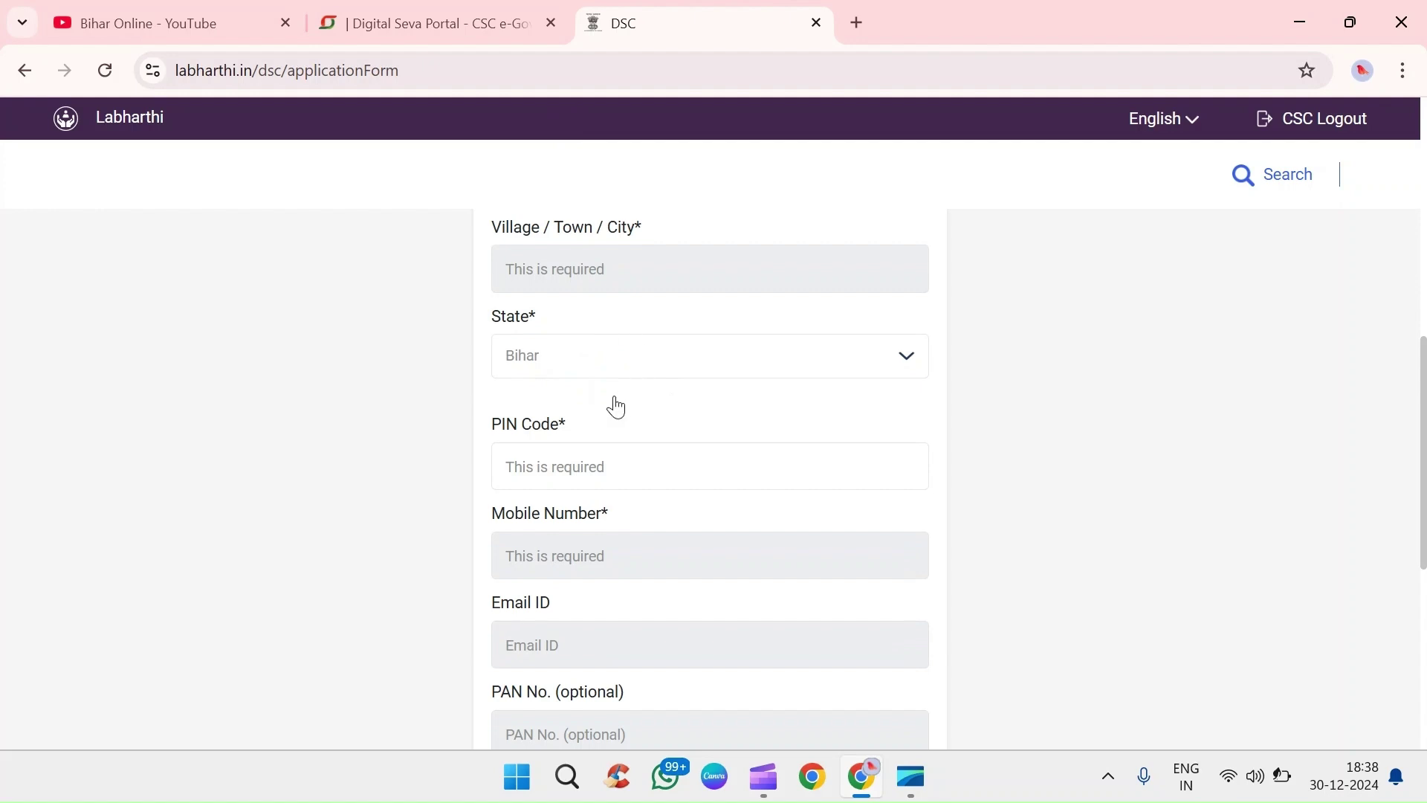
pyautogui.write('1')
pyautogui.scroll(-1, 587, 465)
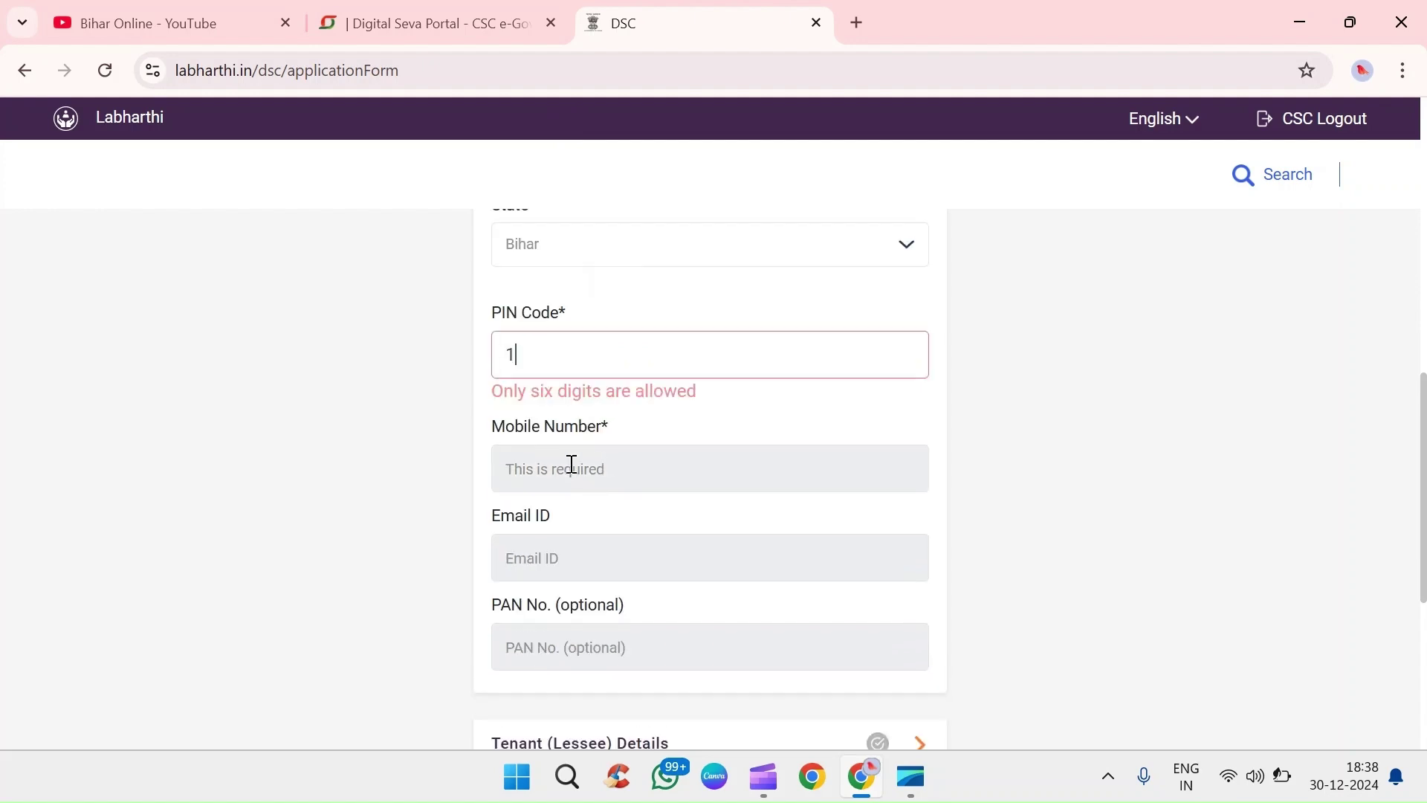
pyautogui.click(547, 476)
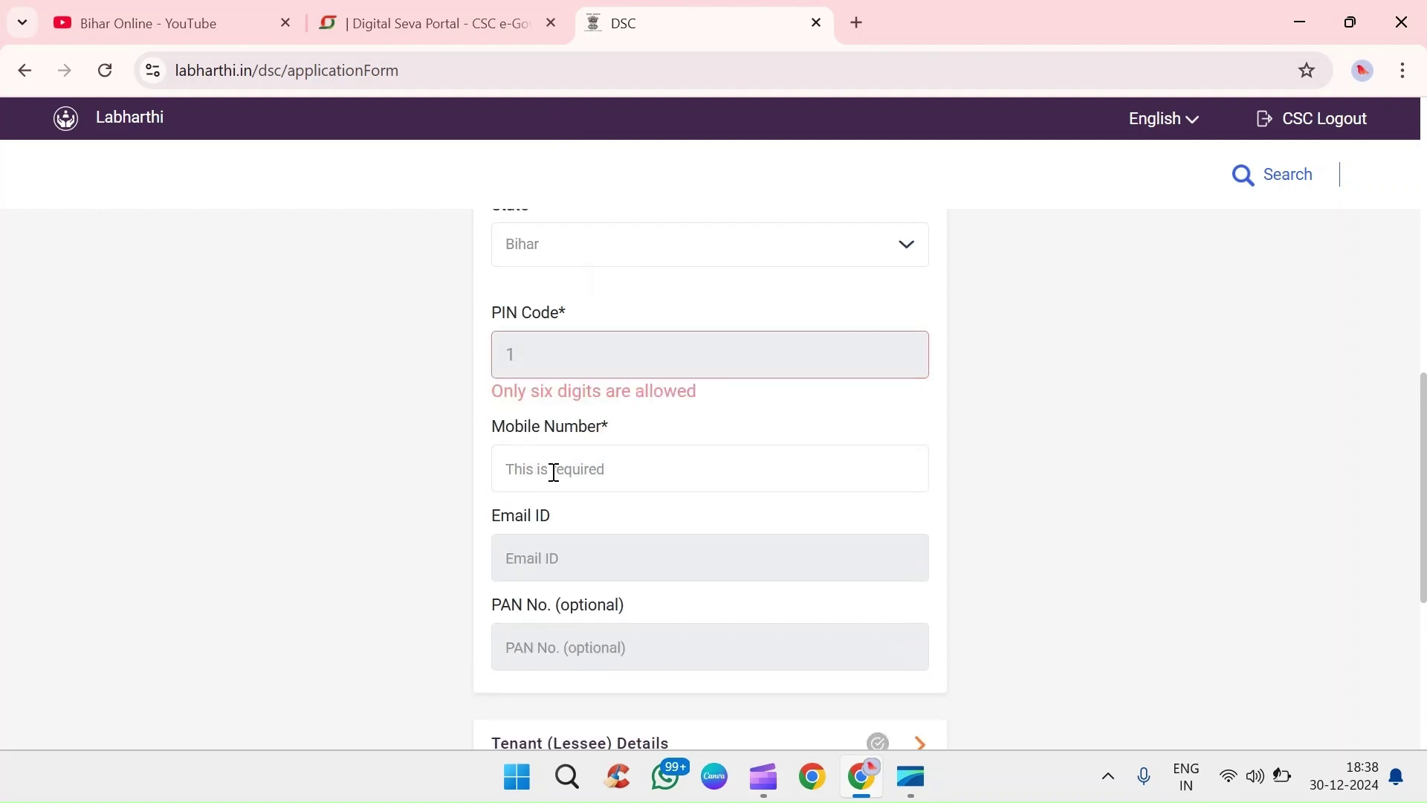
# - Review the landlord details and go through the mobile number, email and optional PAN fields without filling them
pyautogui.scroll(3, 610, 476)
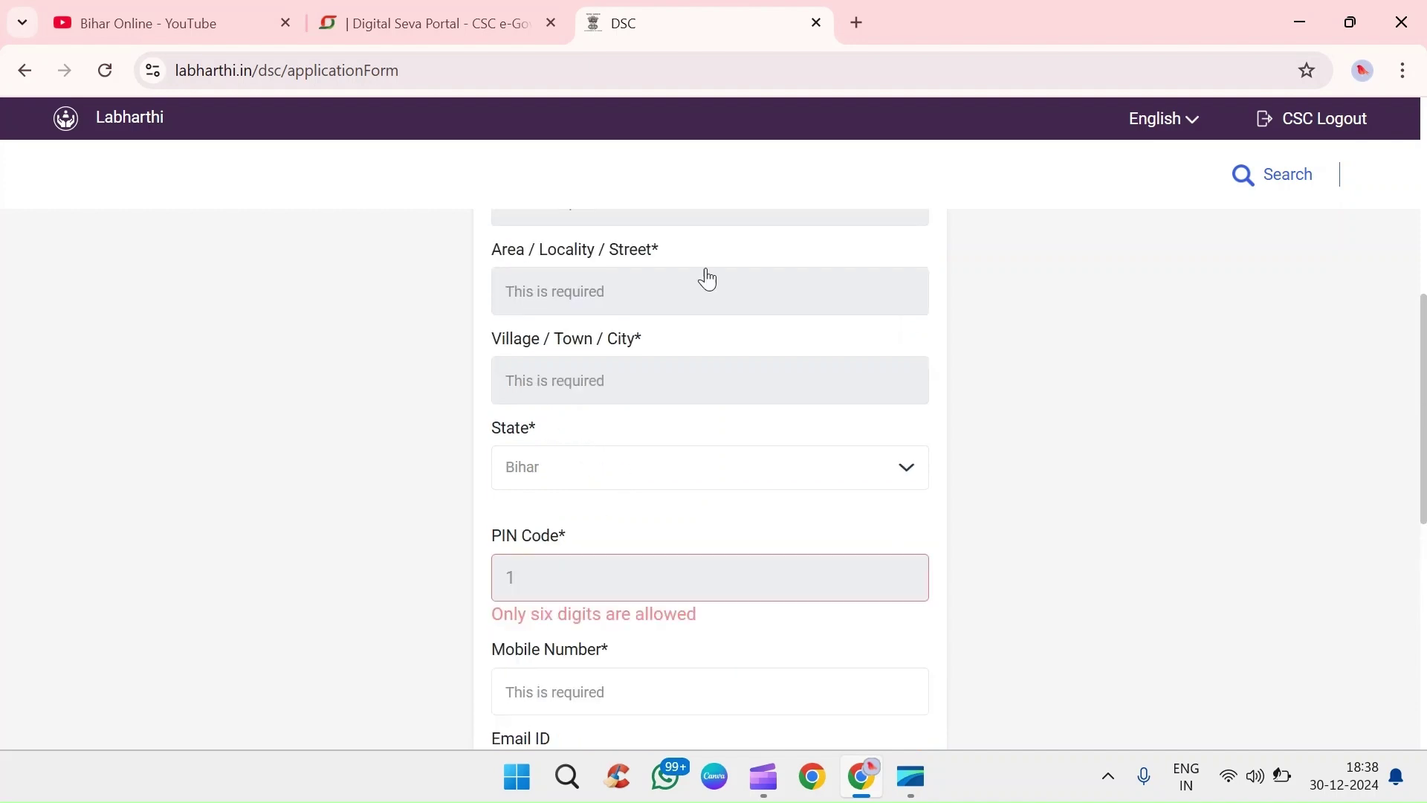
pyautogui.scroll(4, 707, 278)
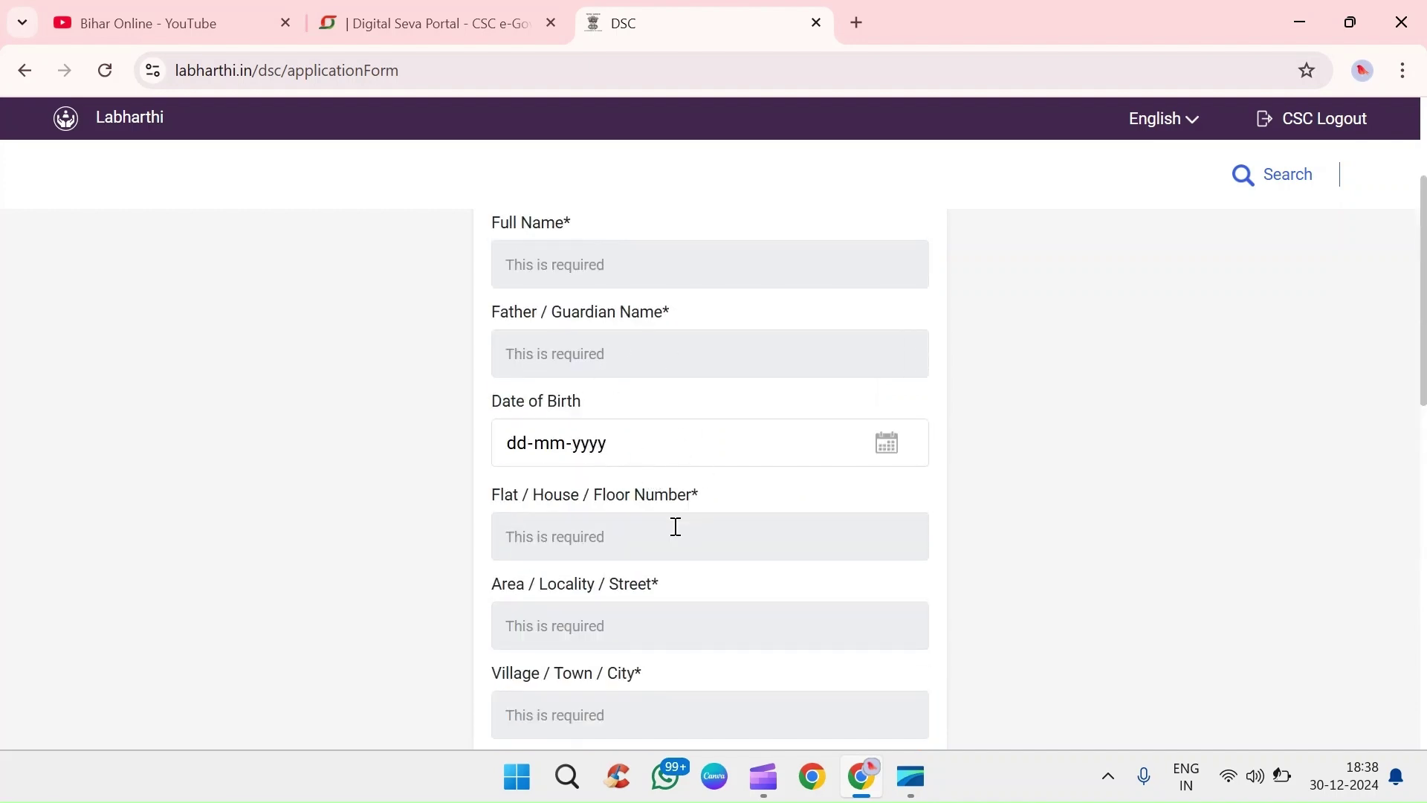
pyautogui.scroll(-7, 675, 526)
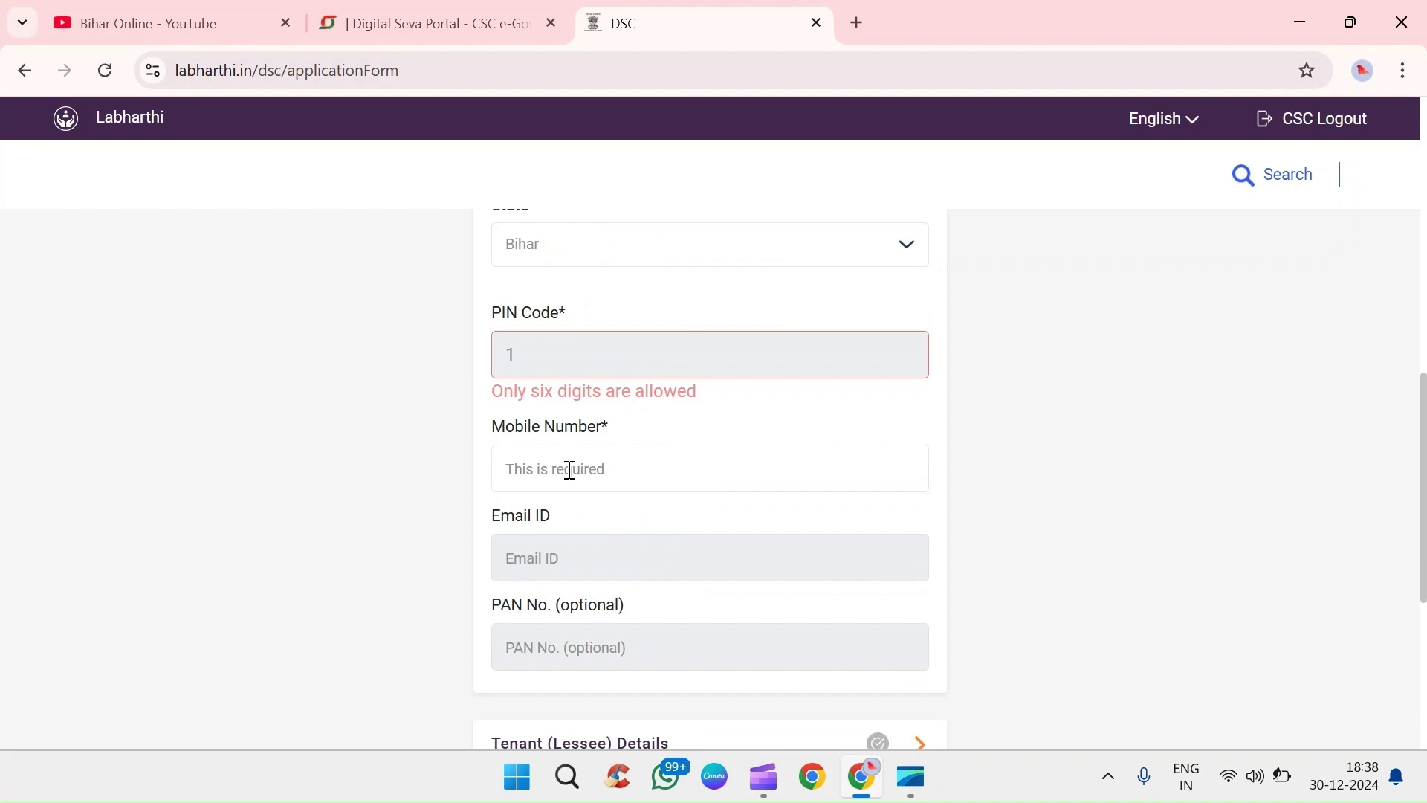
pyautogui.click(571, 469)
pyautogui.click(561, 559)
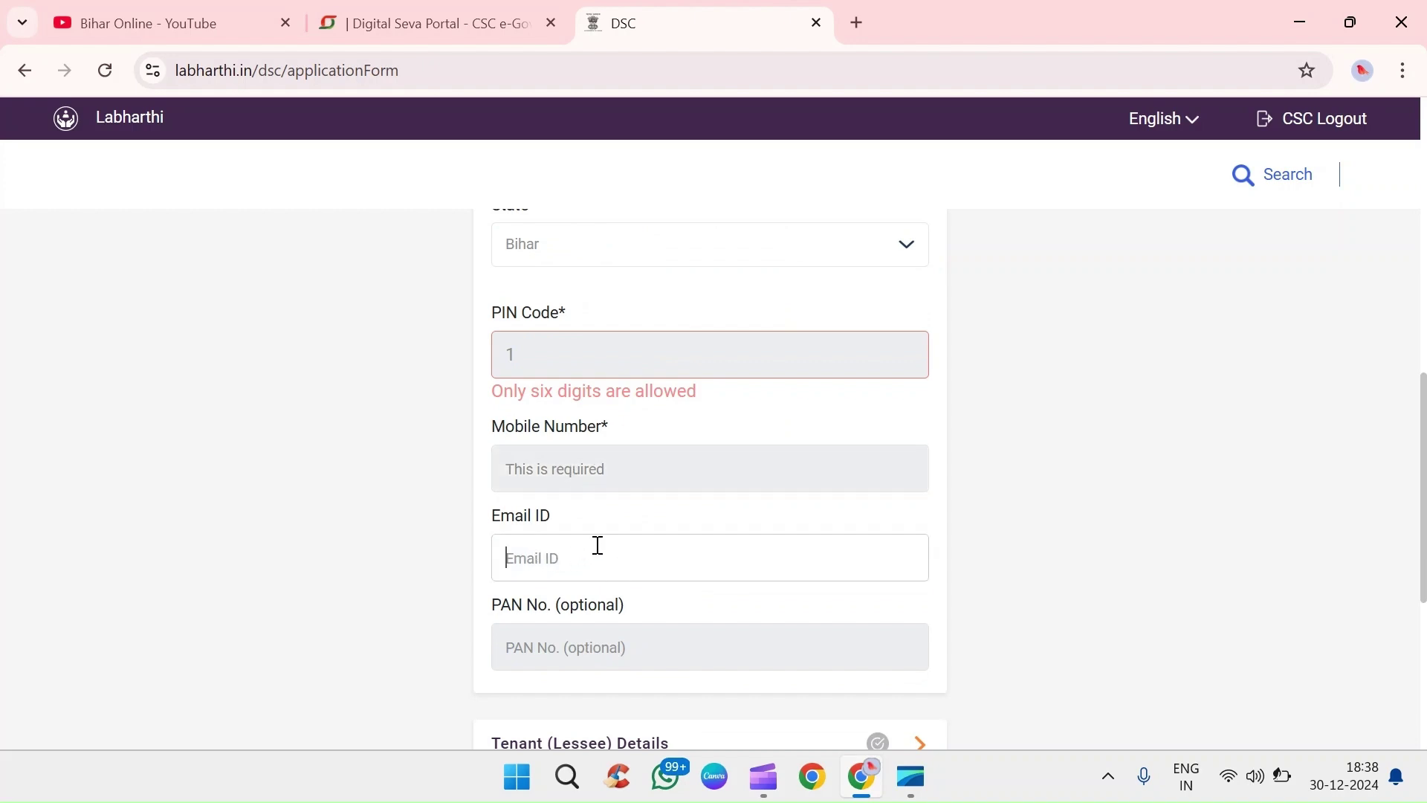
pyautogui.scroll(-2, 591, 556)
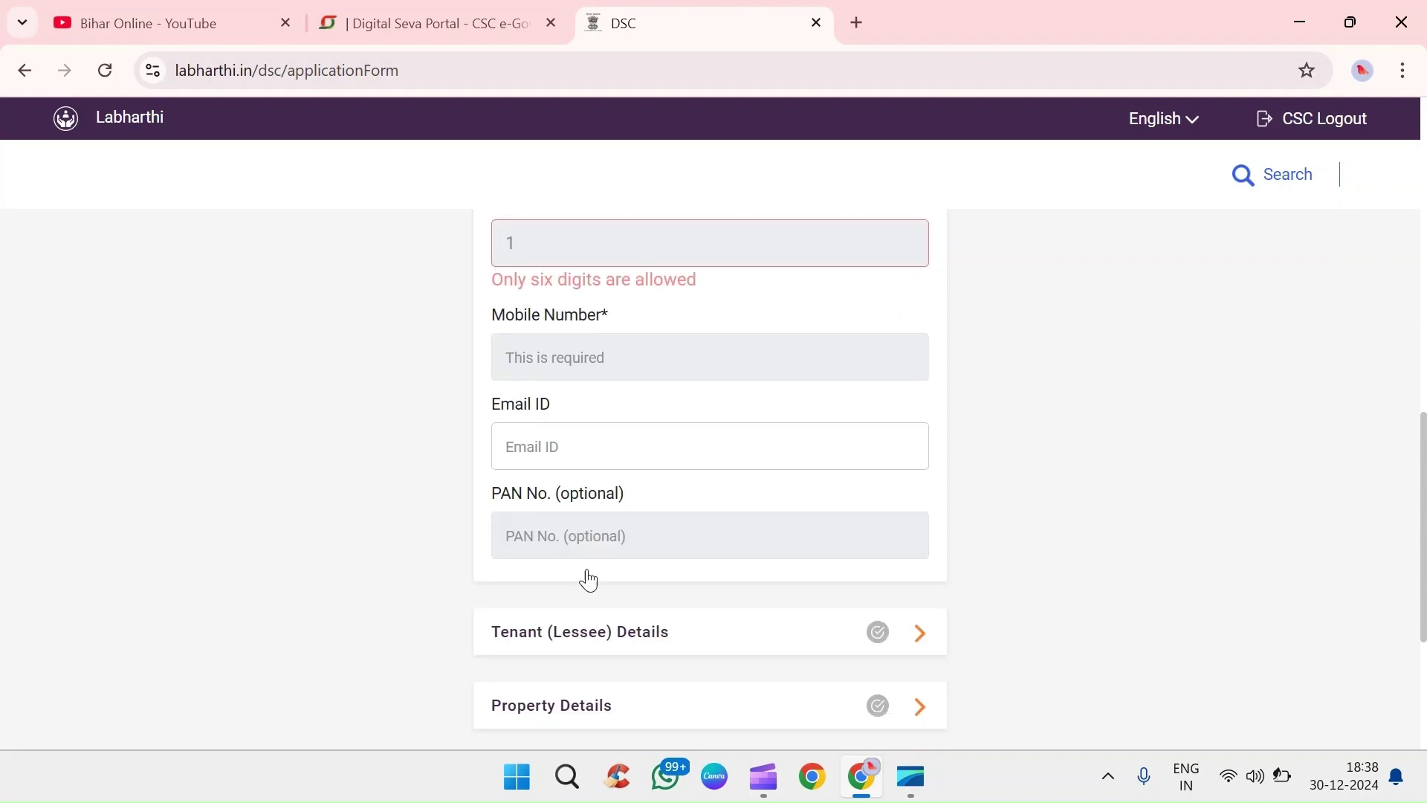
pyautogui.click(563, 538)
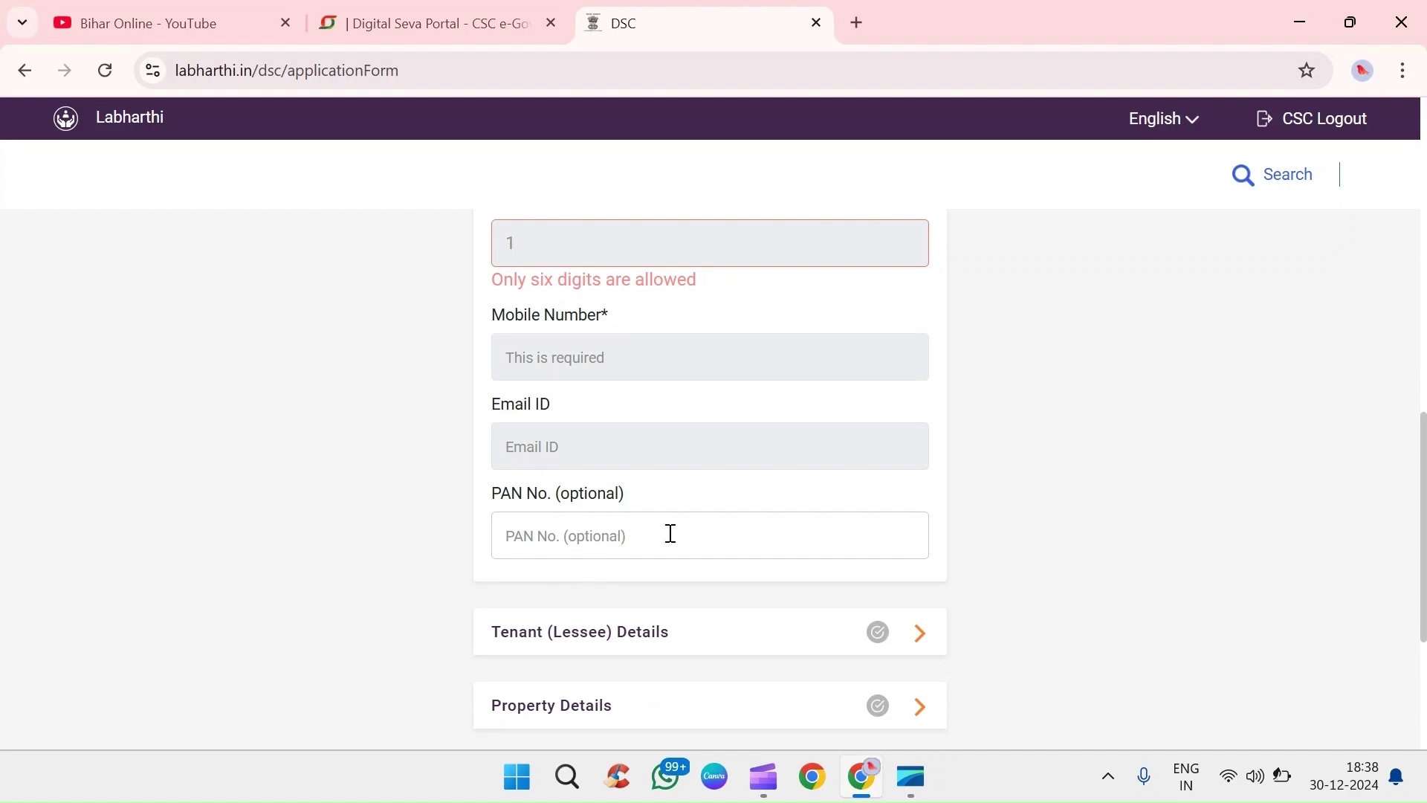
pyautogui.scroll(-2, 671, 532)
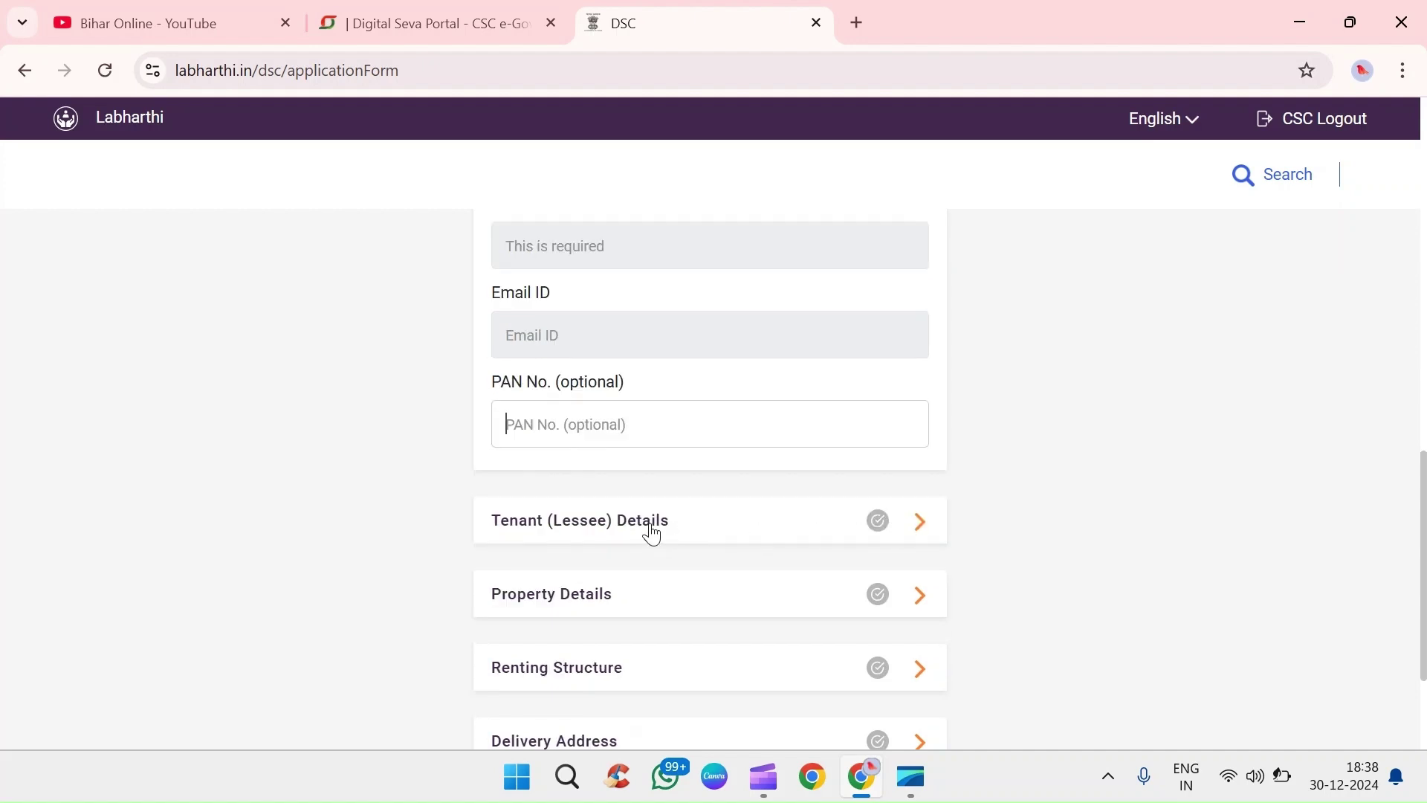
# - Expand the Tenant (Lessee) Details section and set the tenant's title to Mr
pyautogui.click(918, 527)
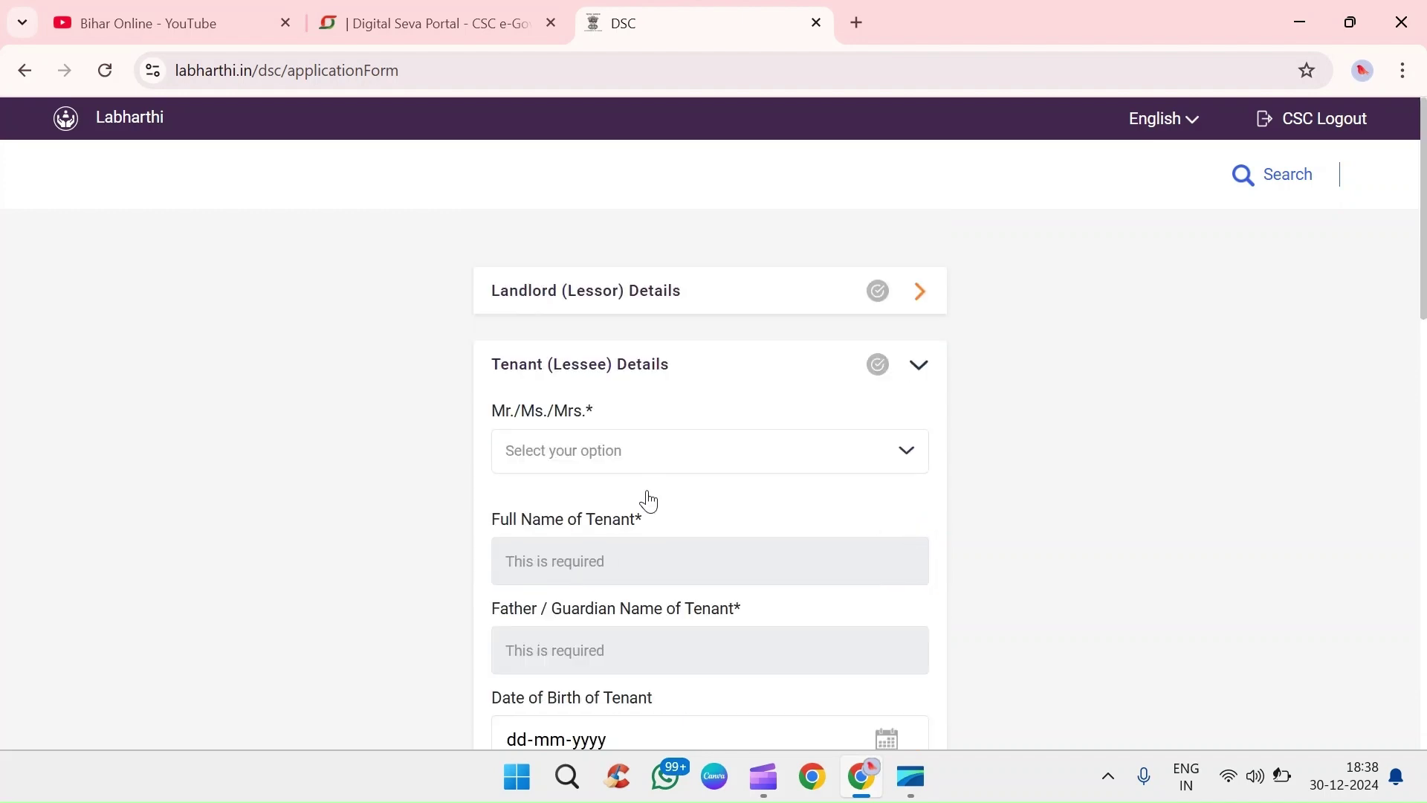
pyautogui.scroll(-1, 678, 487)
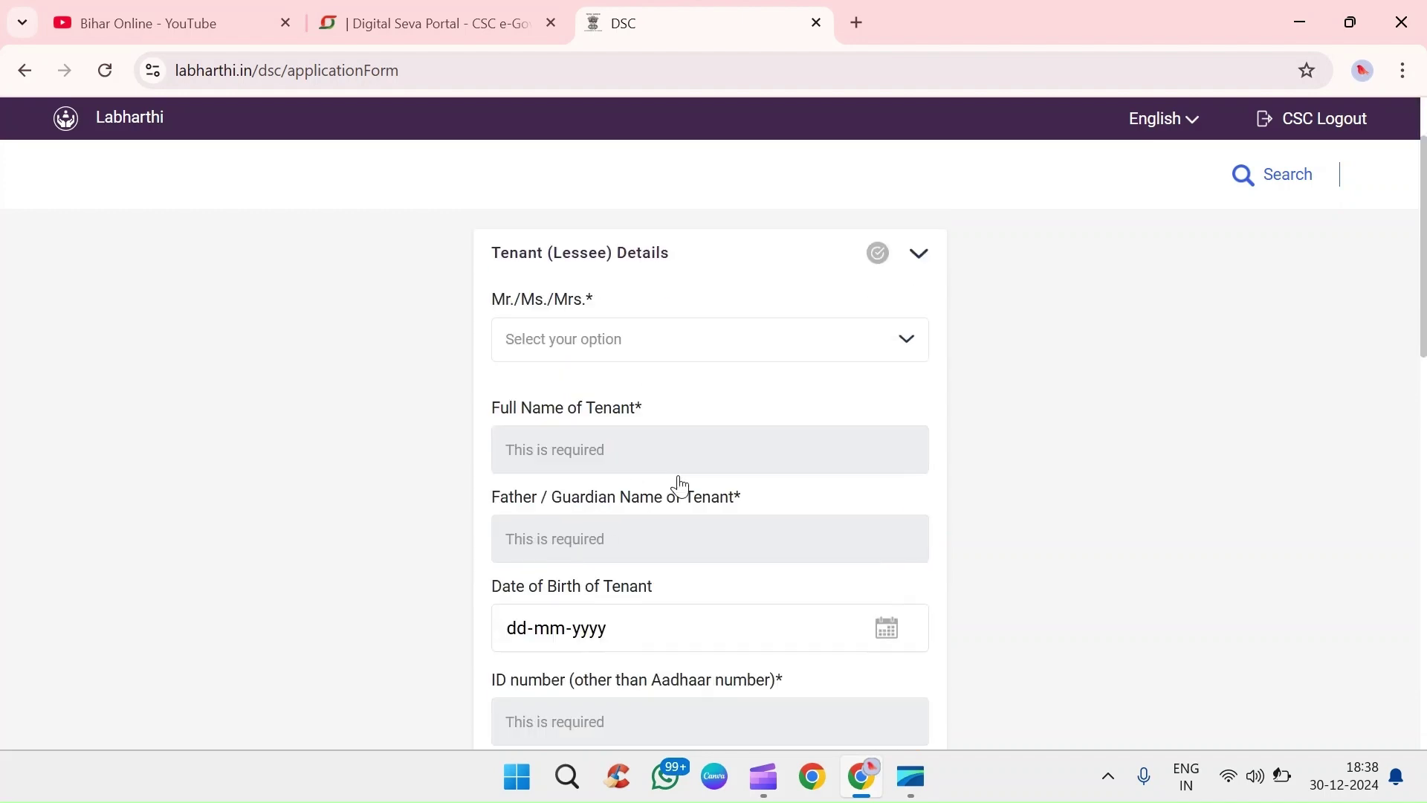
pyautogui.click(869, 350)
pyautogui.click(549, 392)
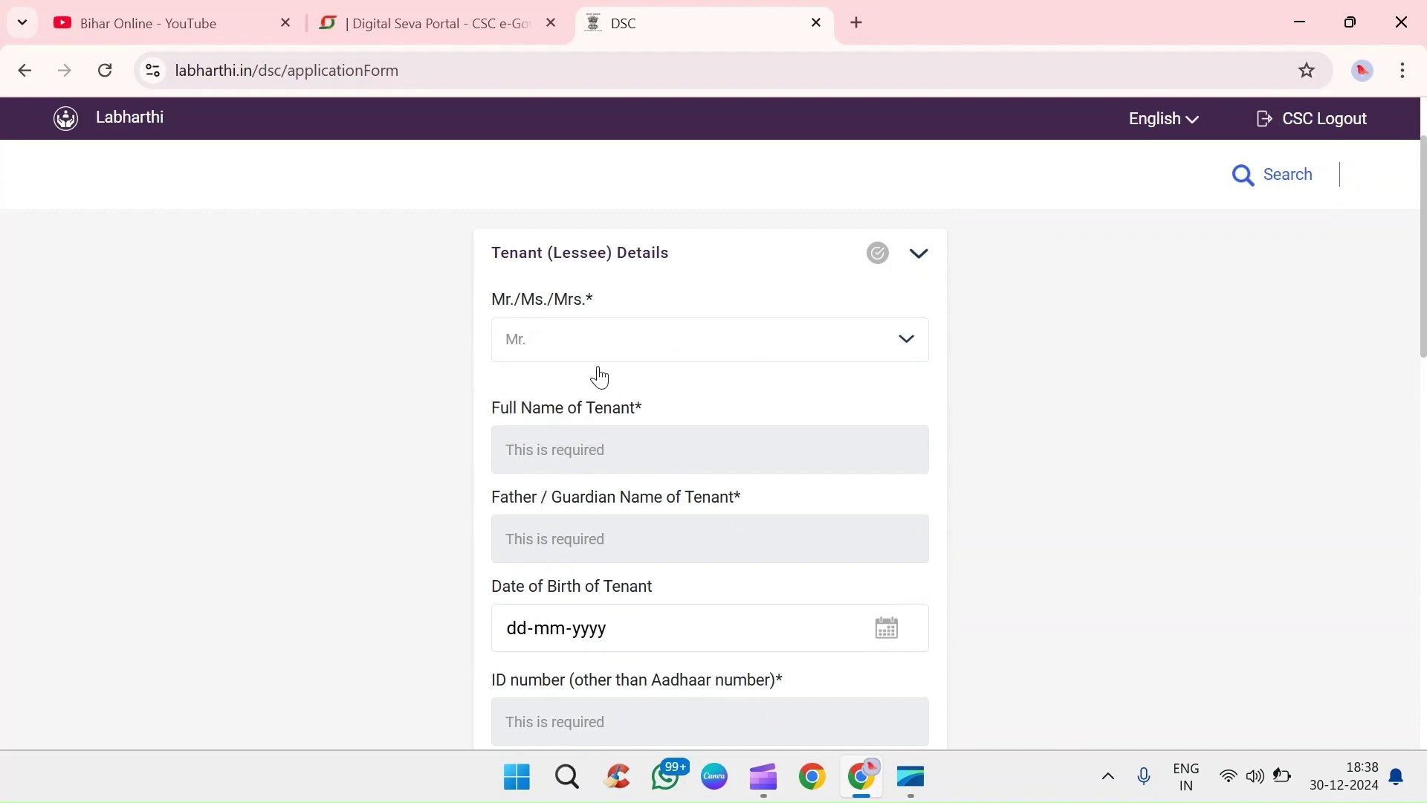
# - Go through the tenant's full name, father/guardian name and date of birth calendar without filling them
pyautogui.scroll(-1, 692, 466)
pyautogui.click(586, 344)
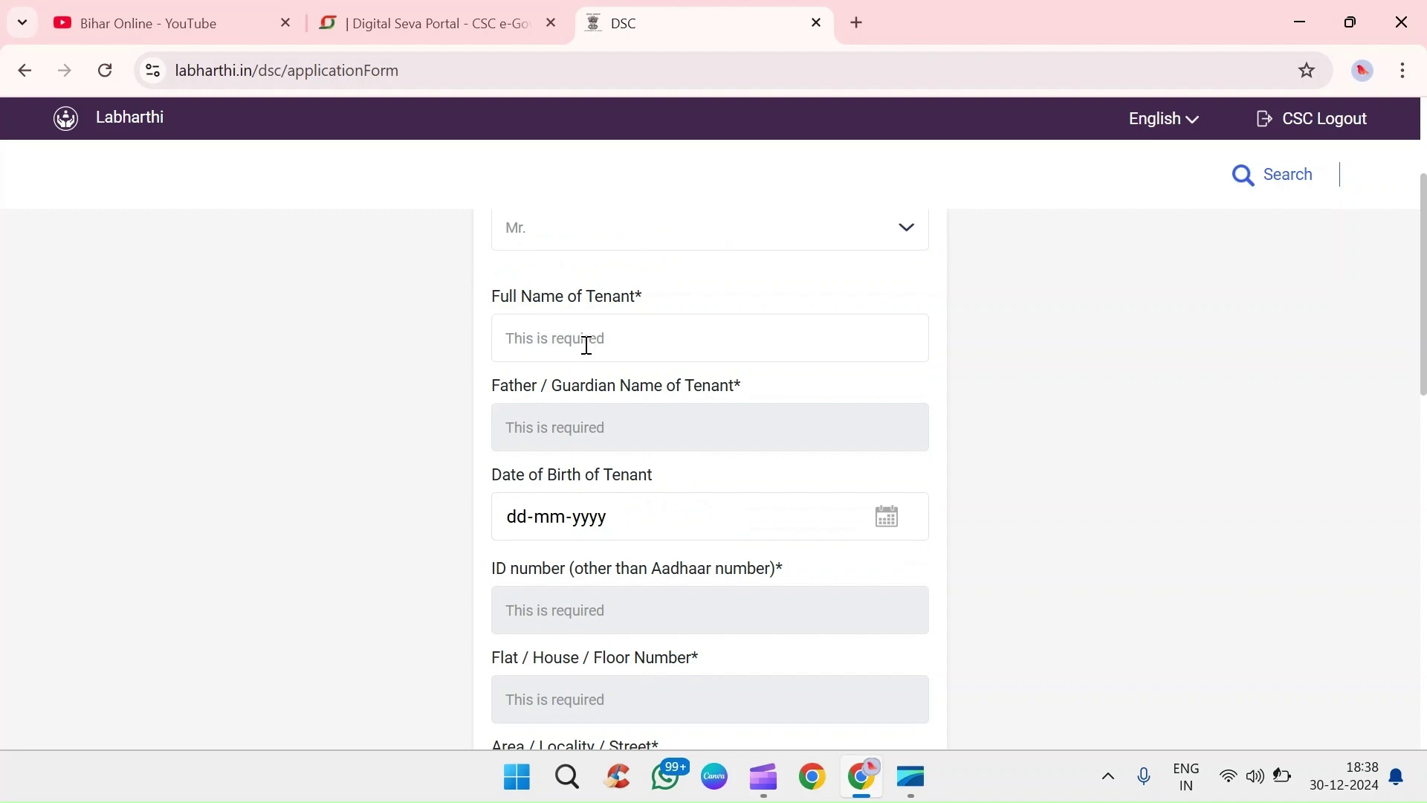
pyautogui.click(576, 431)
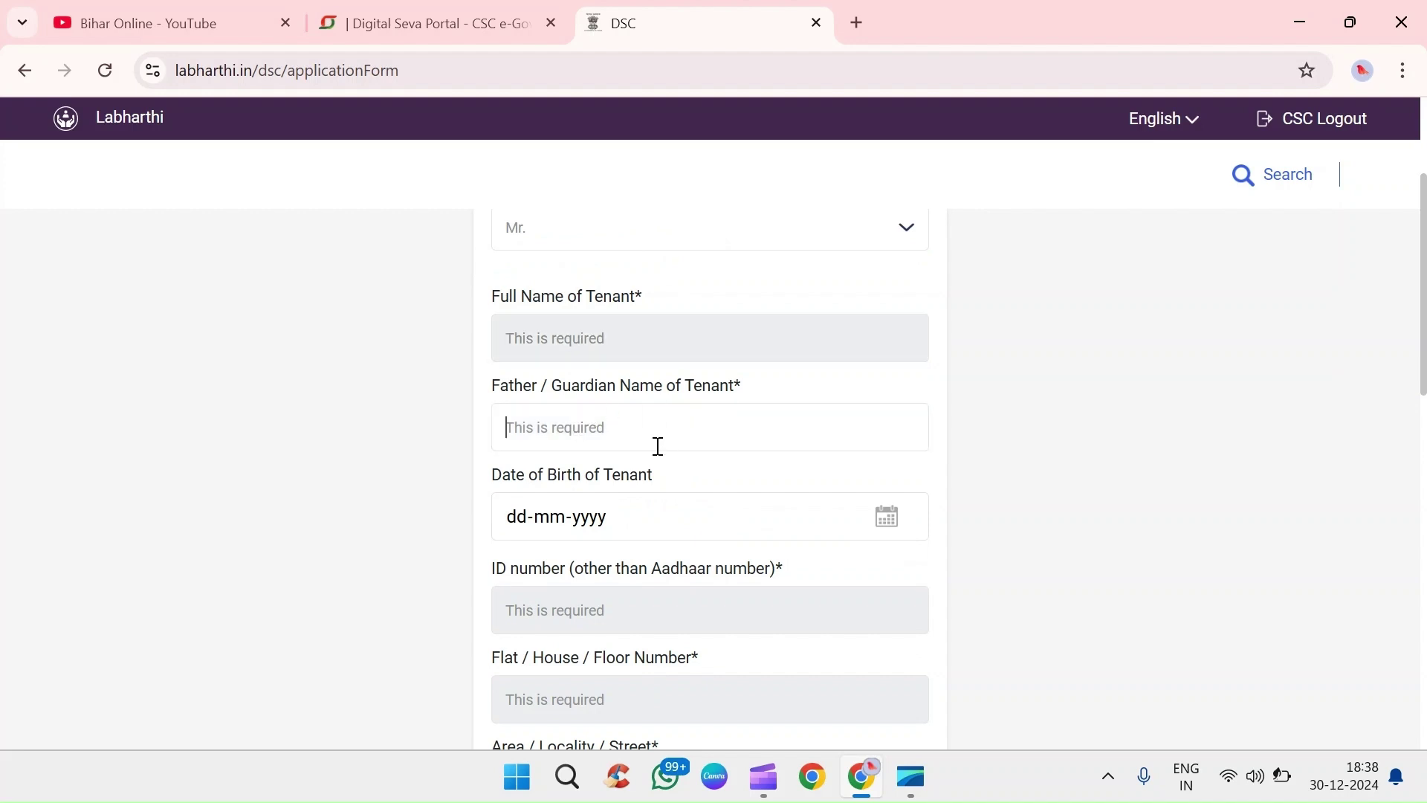
pyautogui.scroll(-1, 656, 447)
pyautogui.click(890, 405)
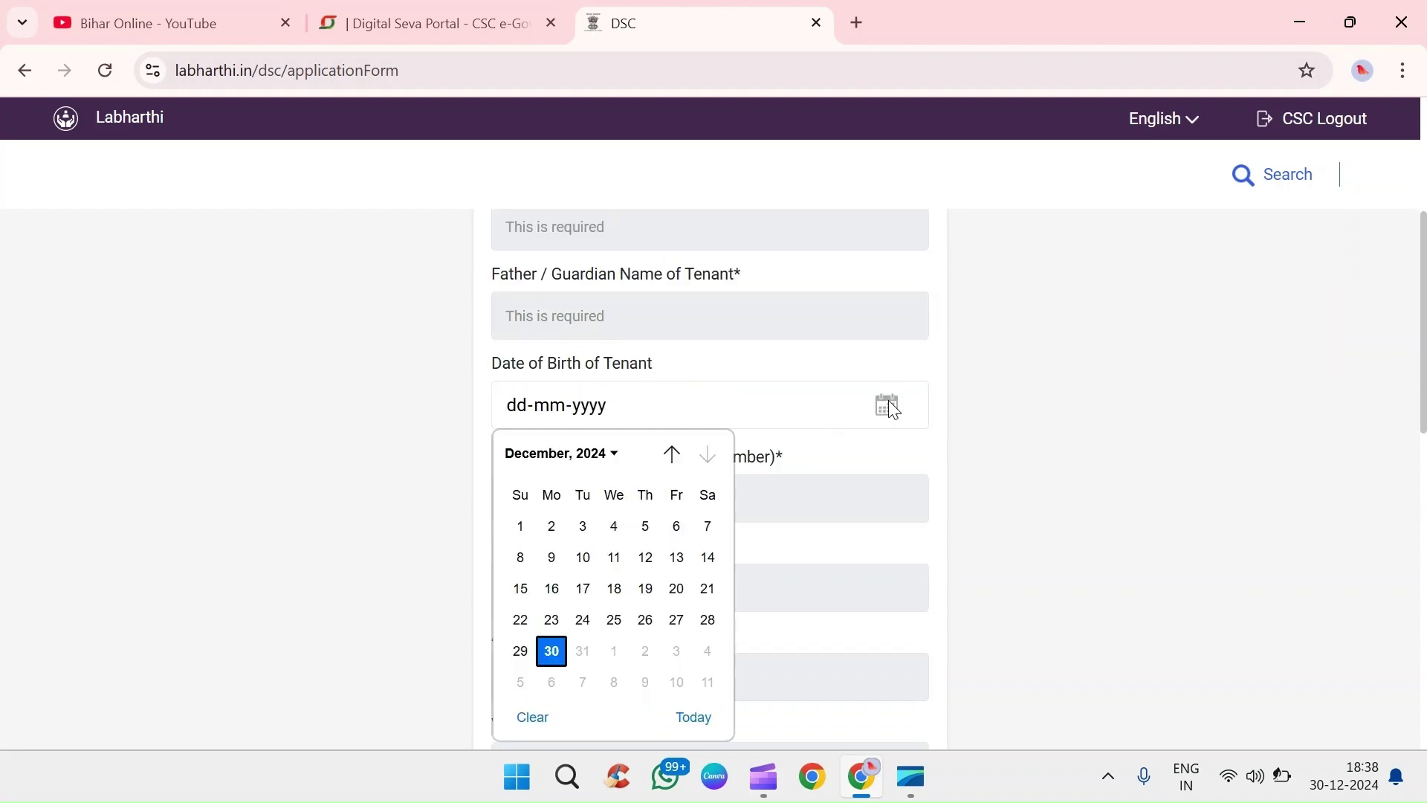
pyautogui.click(835, 457)
pyautogui.scroll(-1, 851, 450)
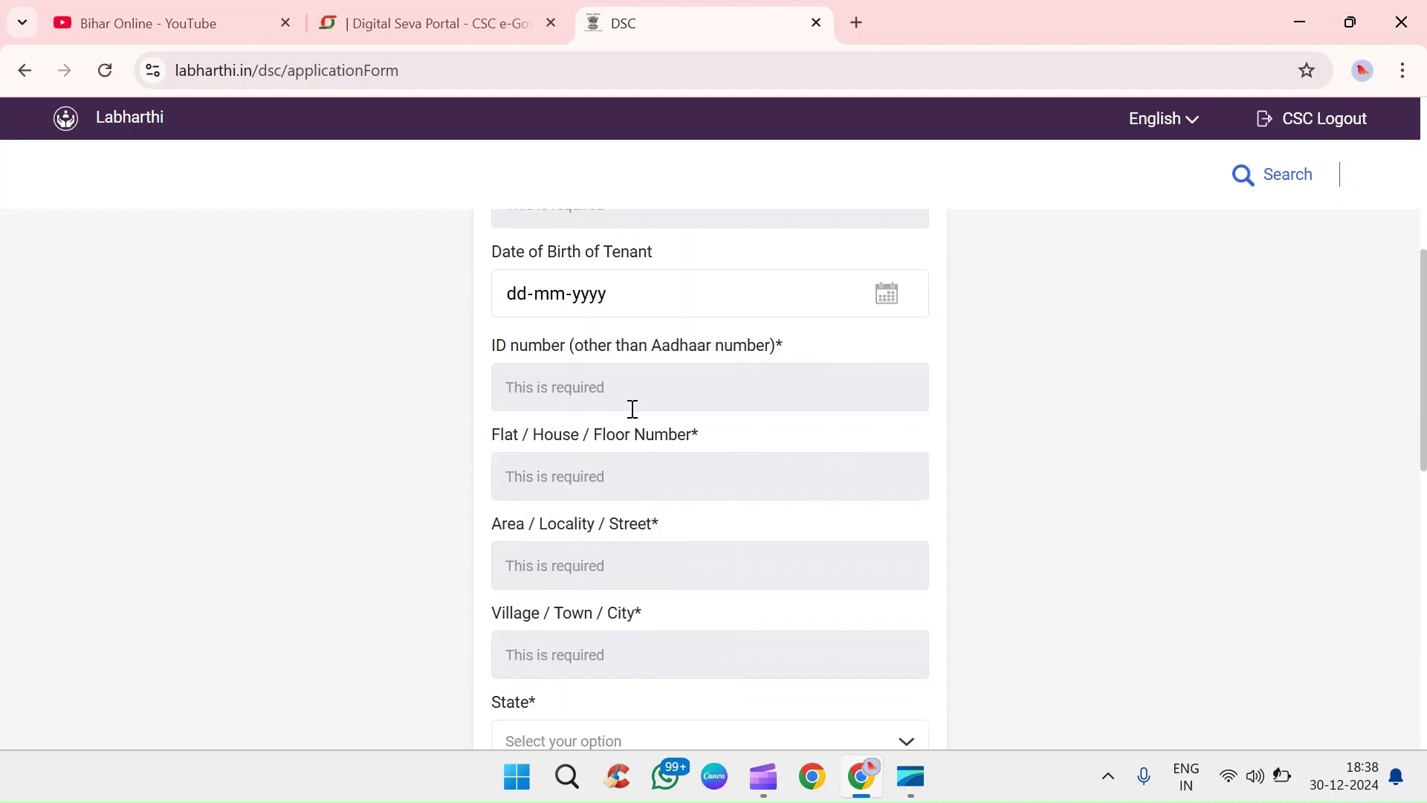
# - Go through the tenant's non-Aadhaar ID number, house number, area and town fields without filling them
pyautogui.click(601, 387)
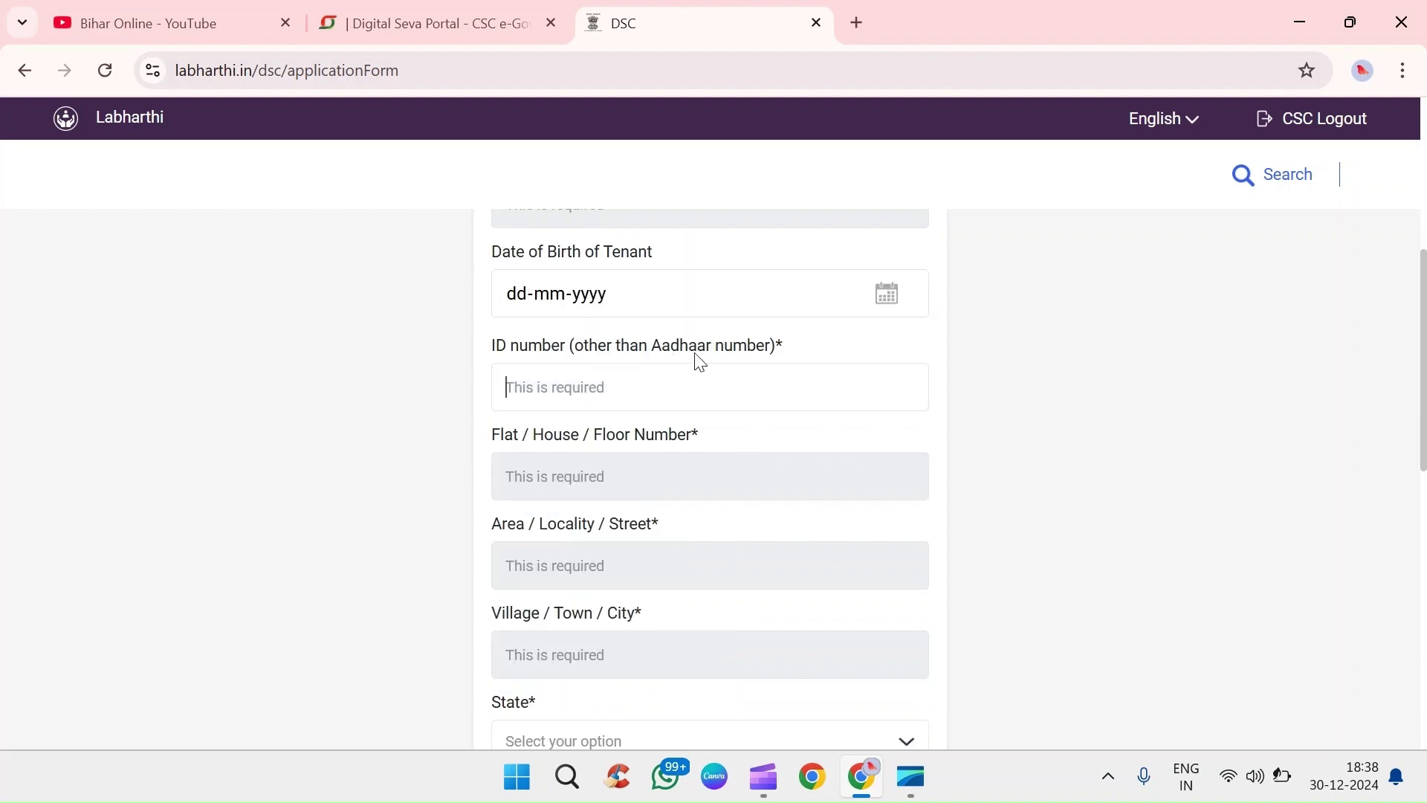
pyautogui.click(735, 356)
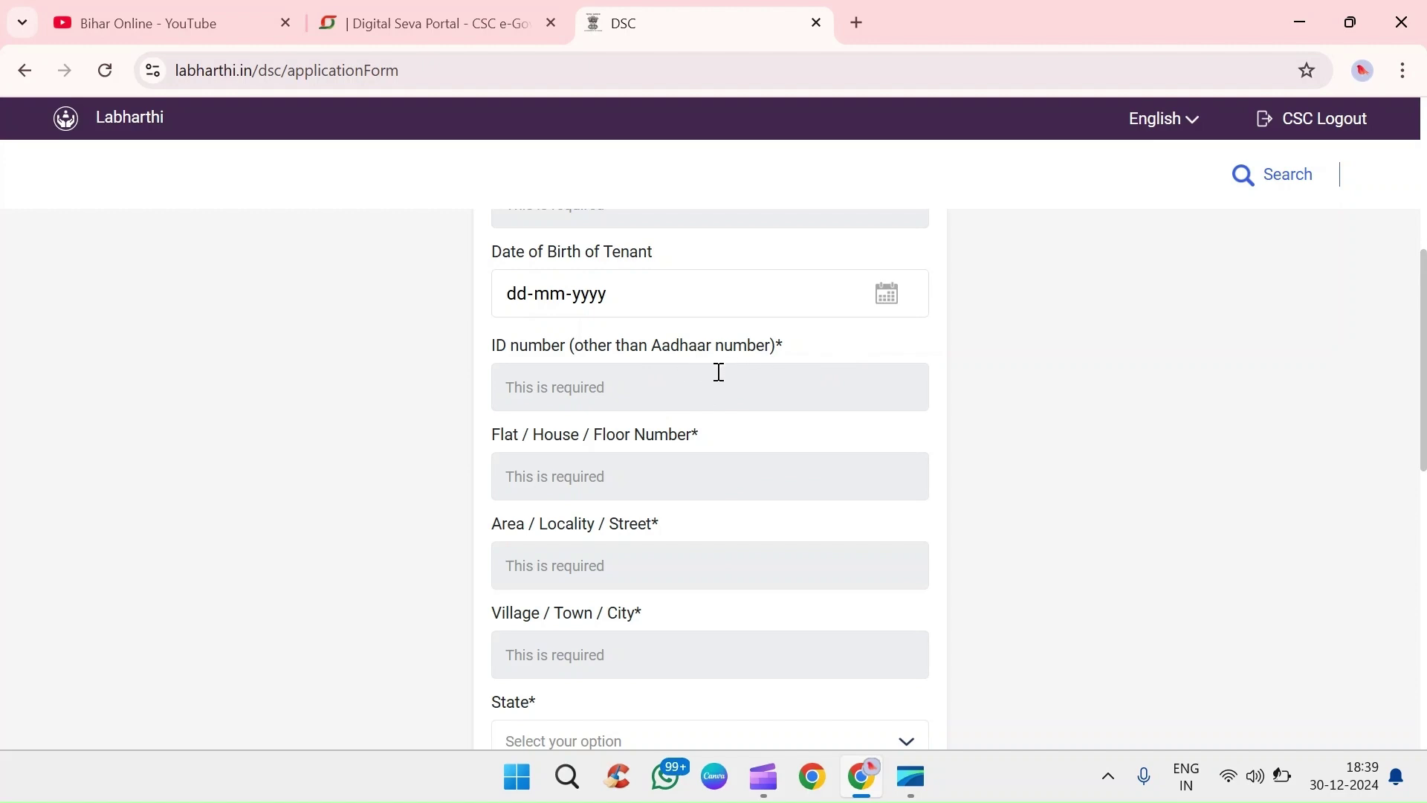
pyautogui.click(521, 388)
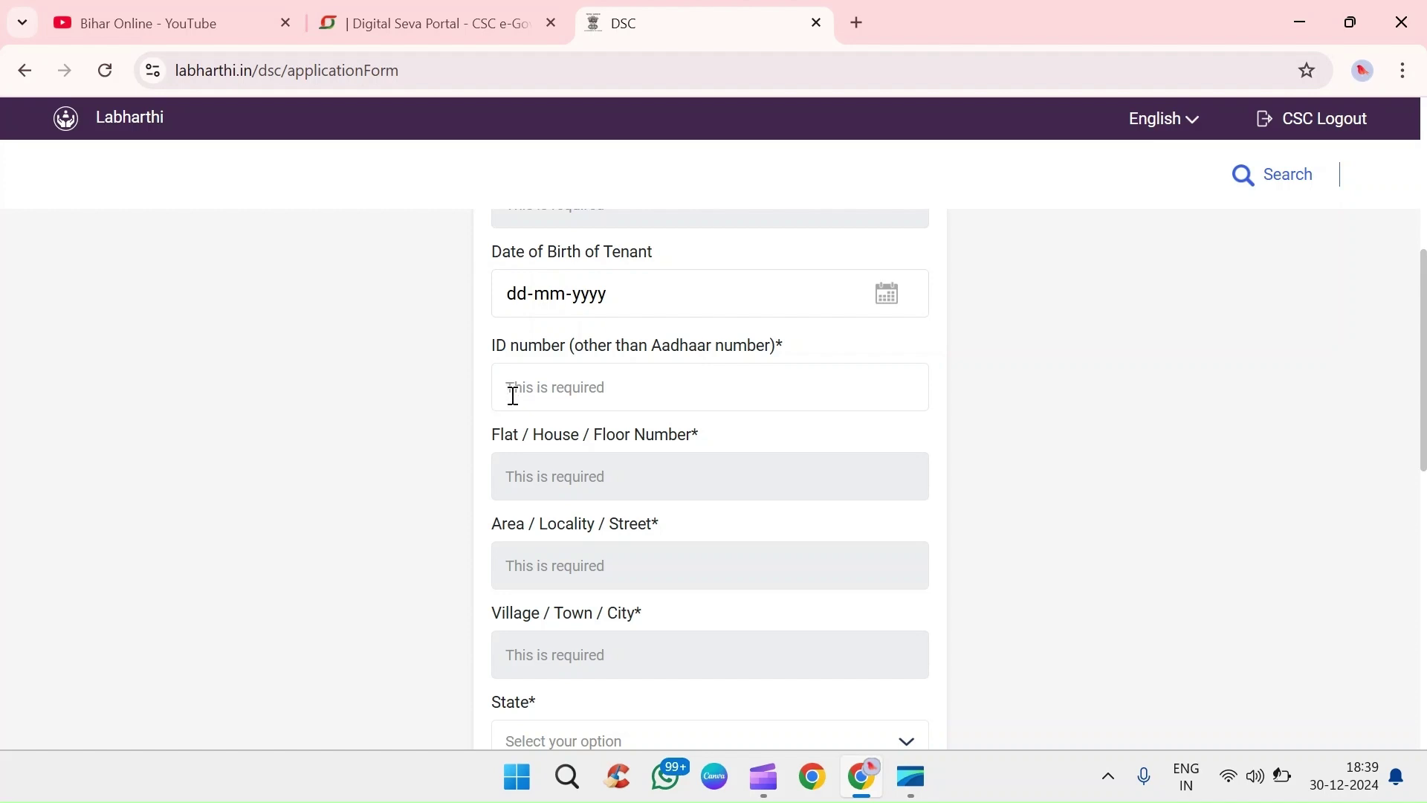
pyautogui.scroll(-1, 558, 409)
pyautogui.click(547, 364)
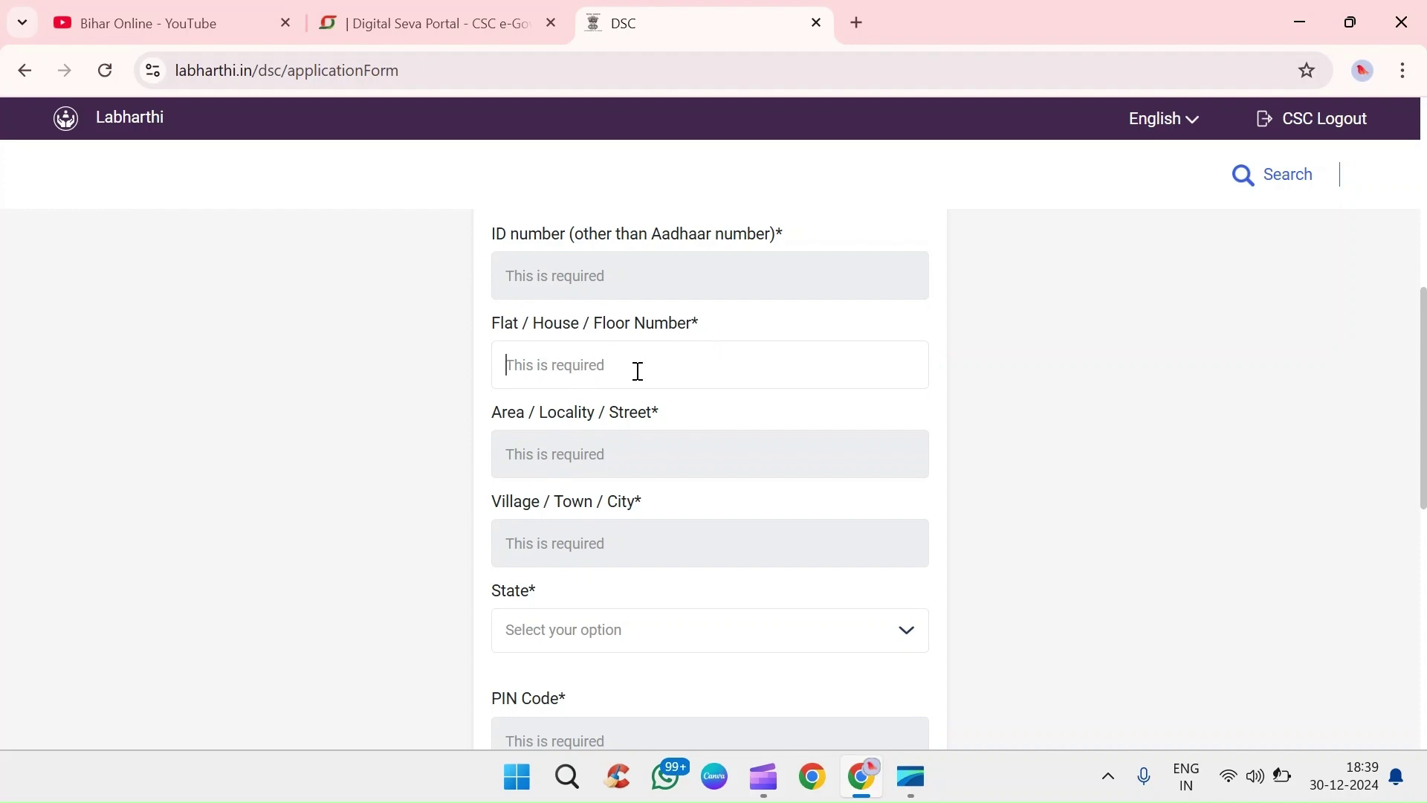
pyautogui.click(596, 452)
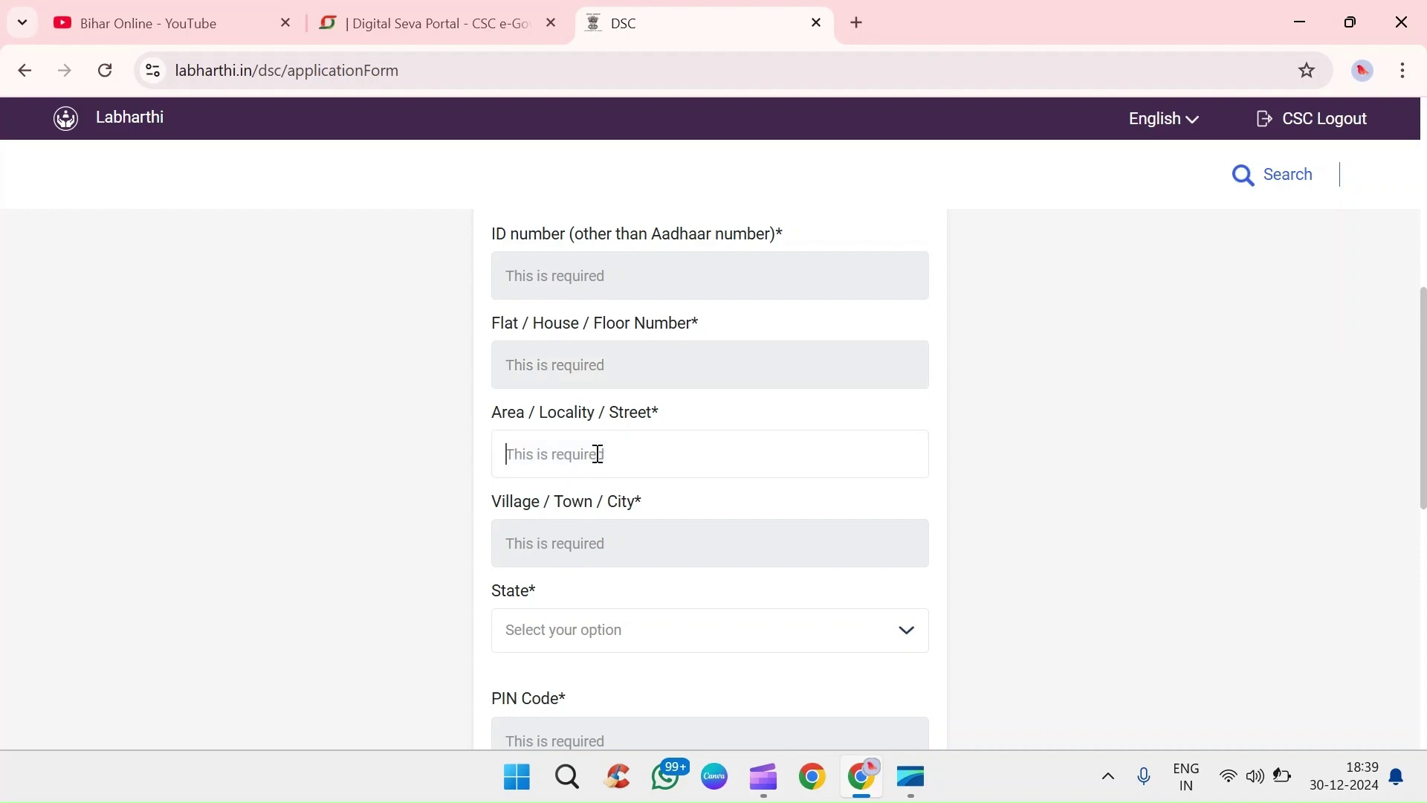
pyautogui.scroll(-1, 595, 452)
pyautogui.click(575, 436)
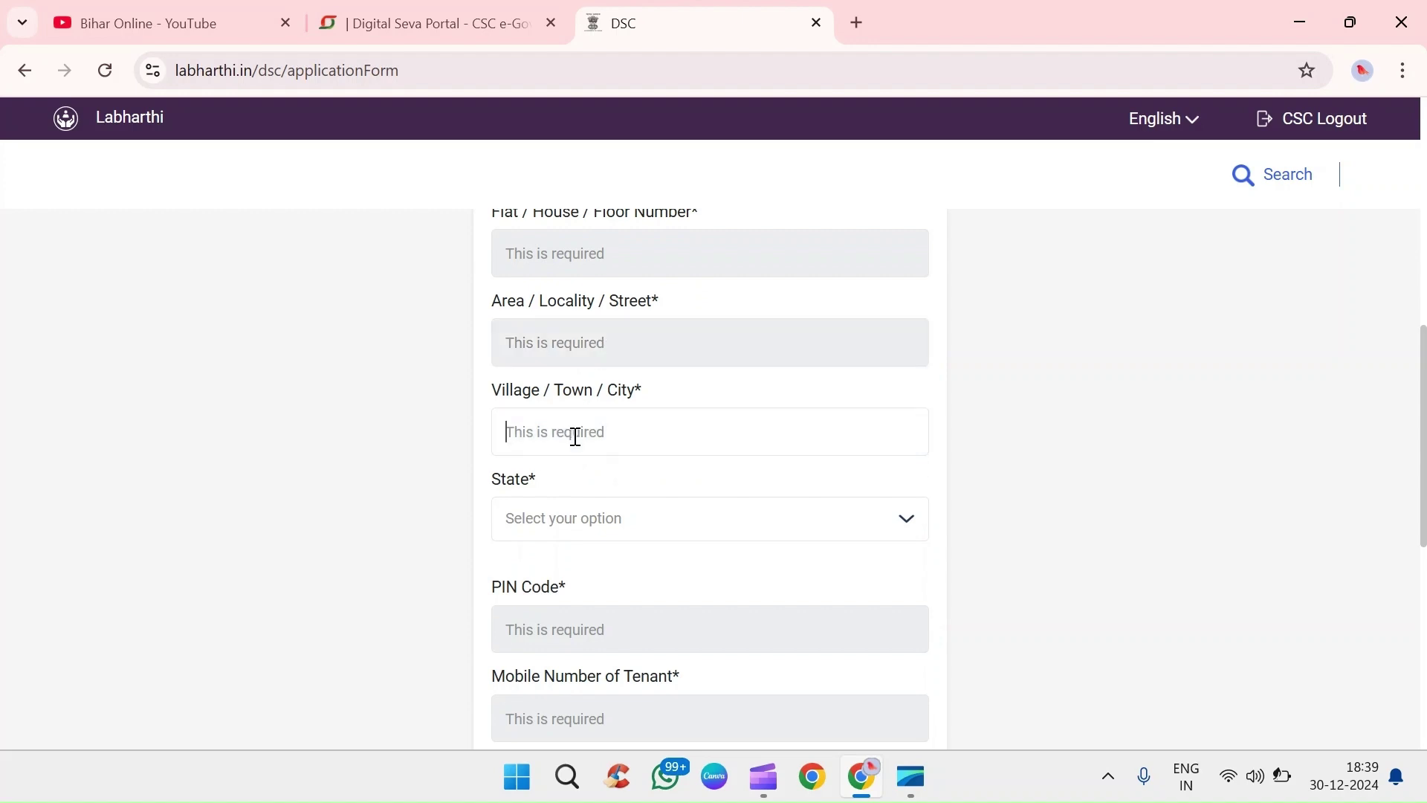
# - Set the tenant's state to Bihar
pyautogui.scroll(-1, 580, 427)
pyautogui.click(587, 411)
pyautogui.scroll(-1, 548, 127)
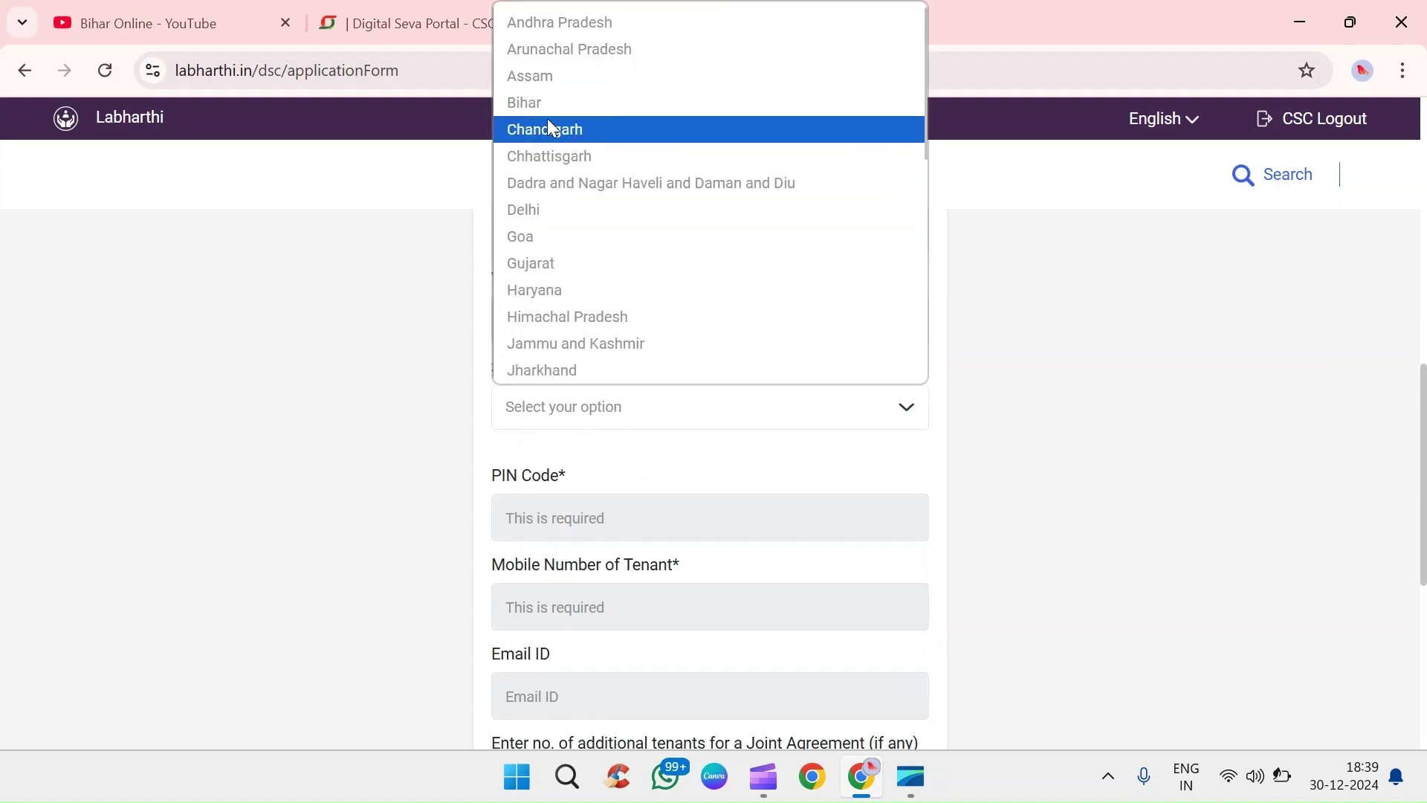
pyautogui.click(547, 101)
# - Review the tenant details and go through the PIN code, mobile number and email fields without filling them
pyautogui.click(560, 520)
pyautogui.scroll(-2, 560, 524)
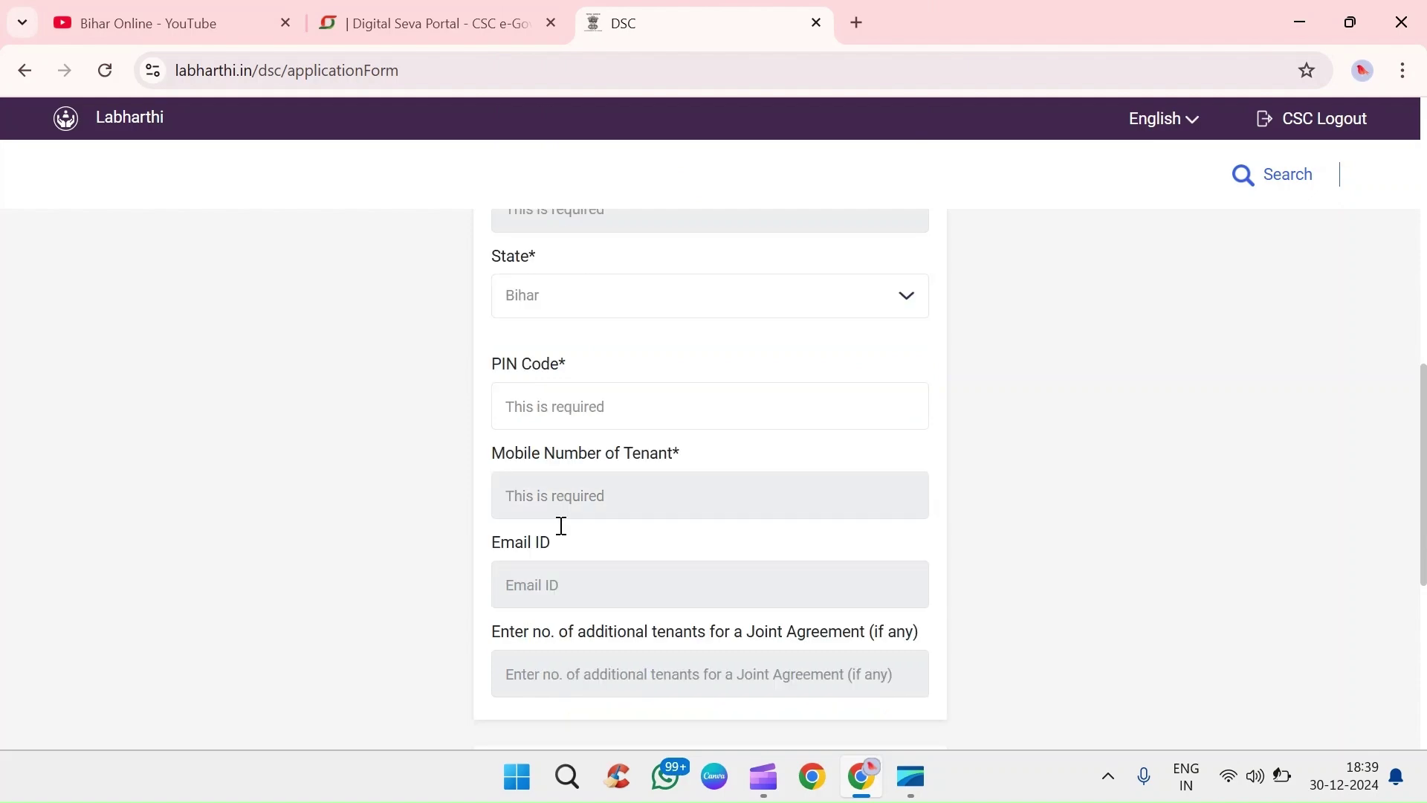
pyautogui.scroll(10, 581, 346)
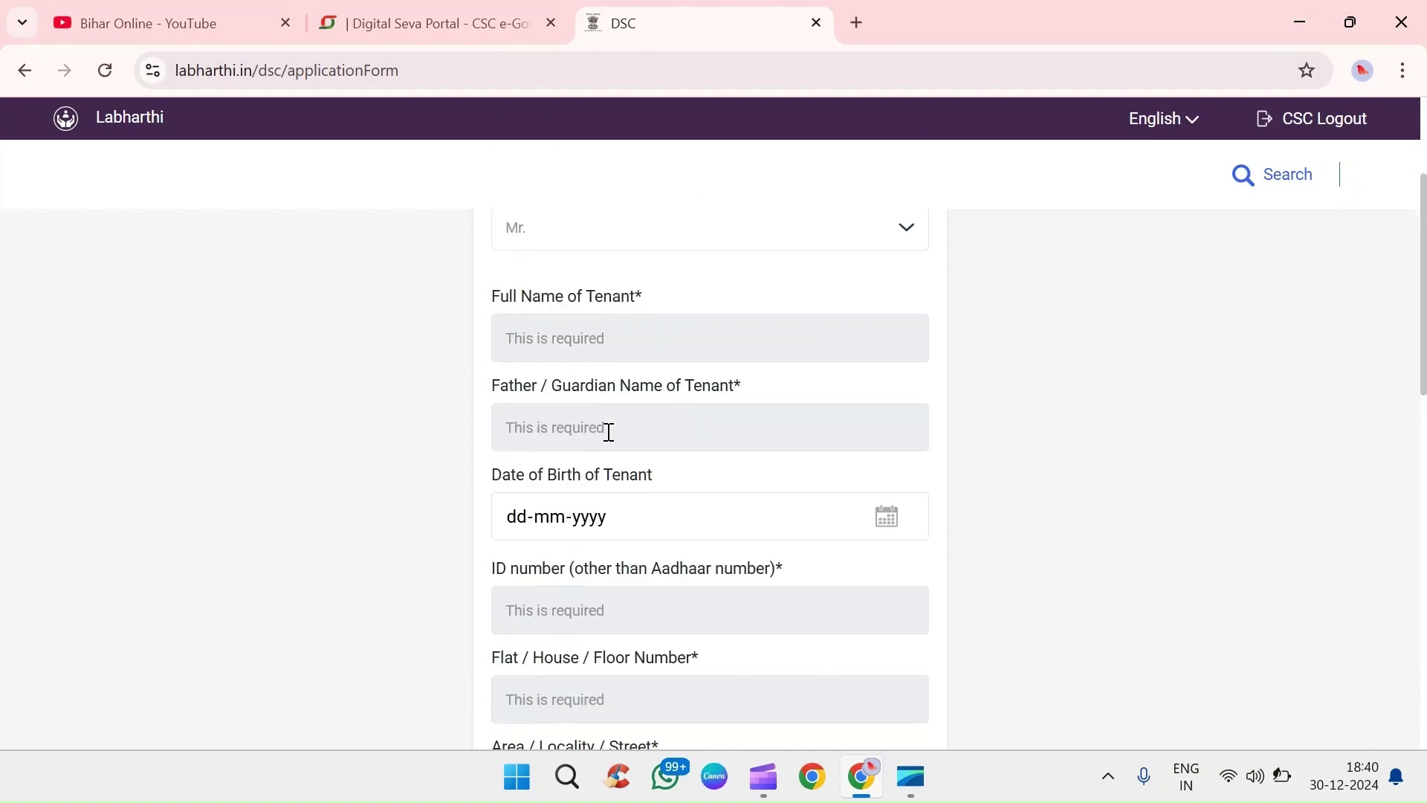
pyautogui.scroll(3, 565, 387)
pyautogui.scroll(-12, 592, 551)
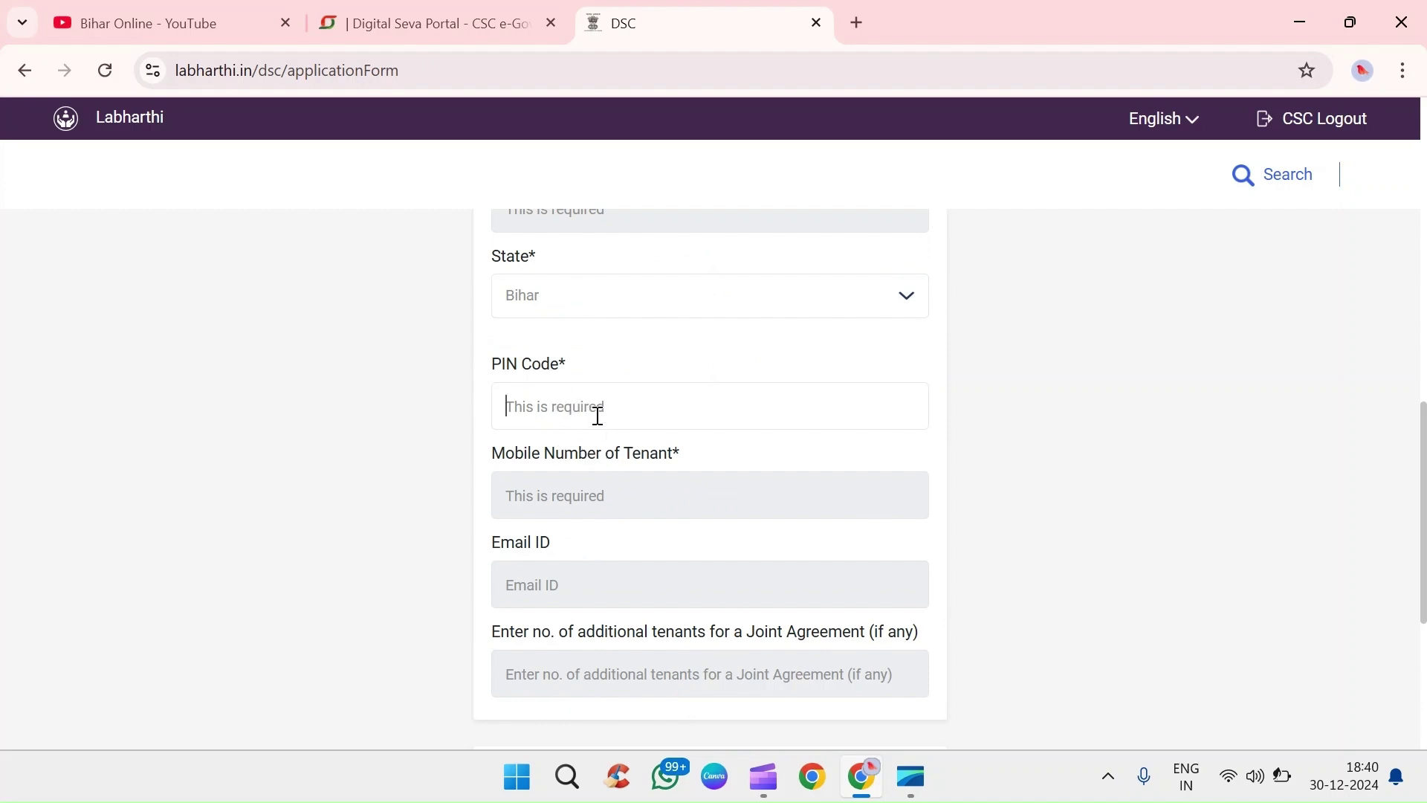
pyautogui.click(571, 498)
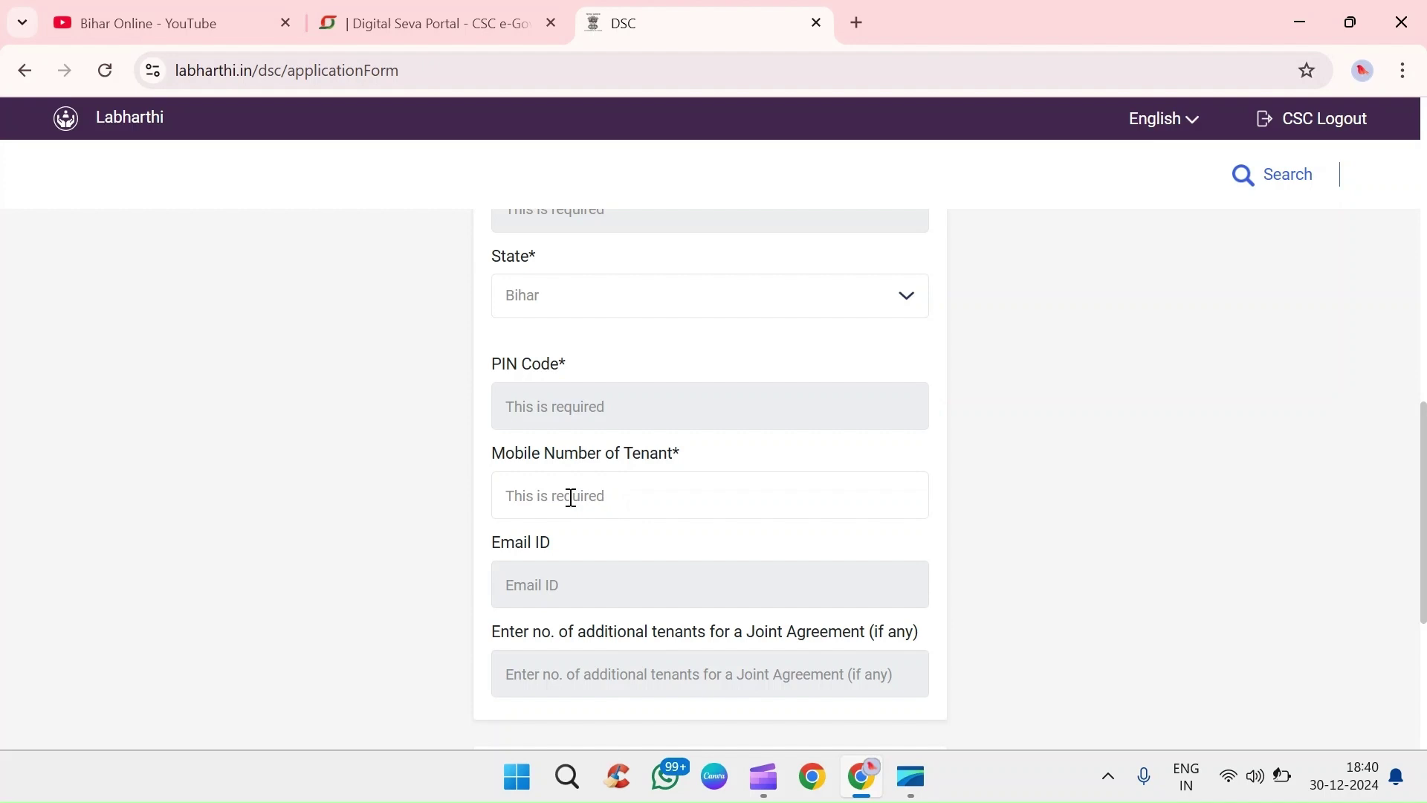
pyautogui.scroll(-1, 571, 498)
pyautogui.click(558, 476)
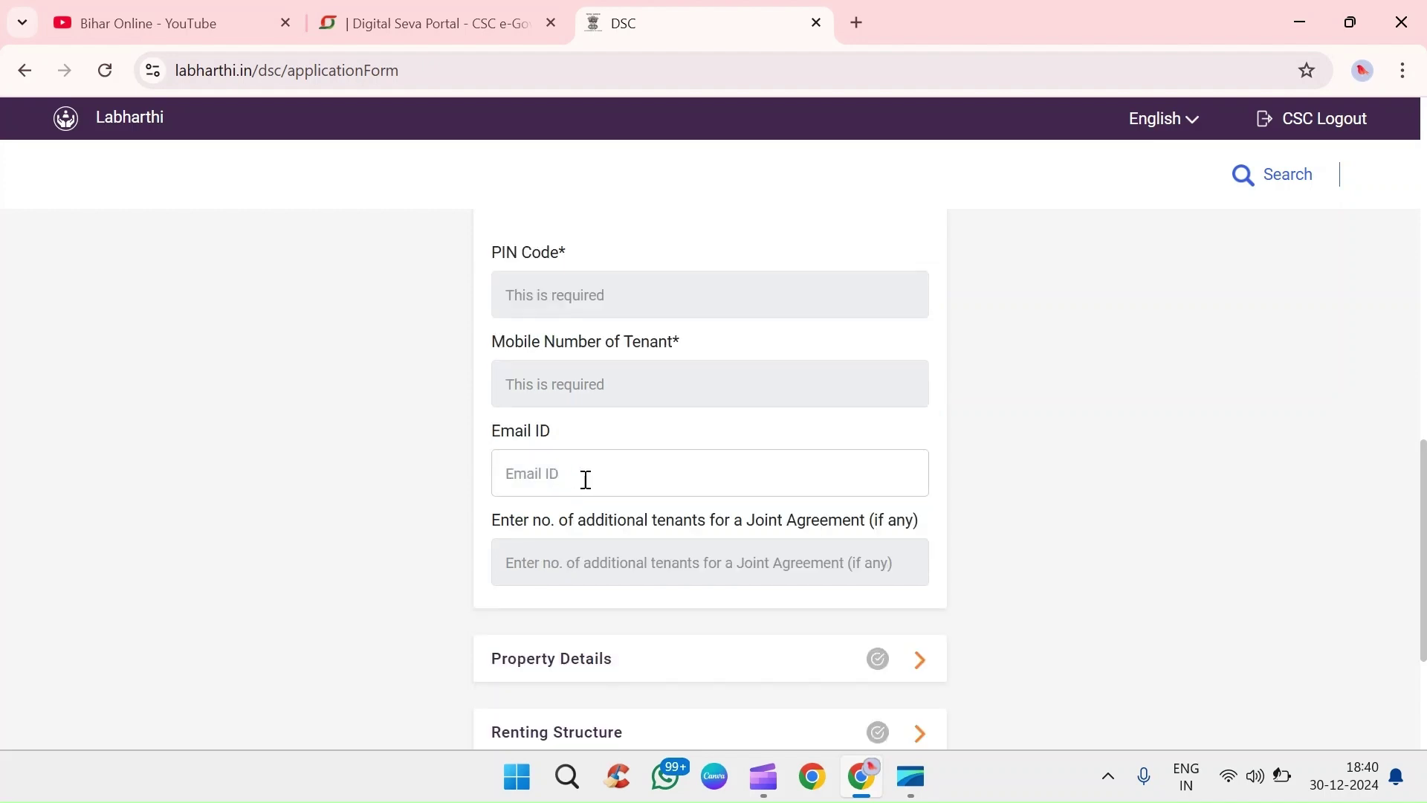
# - Try 2 and 0 as the number of additional tenants for a joint agreement, and clear the field
pyautogui.click(527, 557)
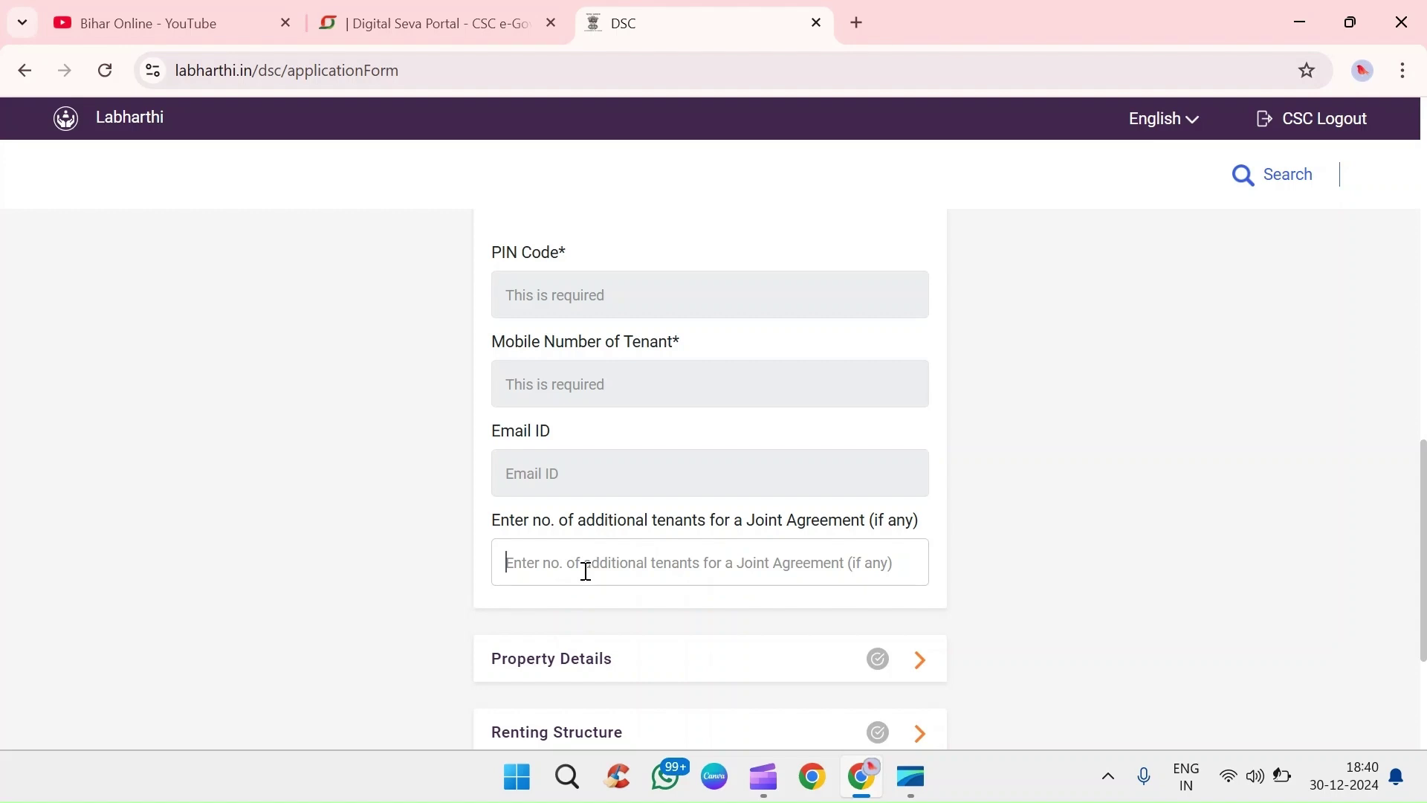
pyautogui.scroll(-4, 573, 568)
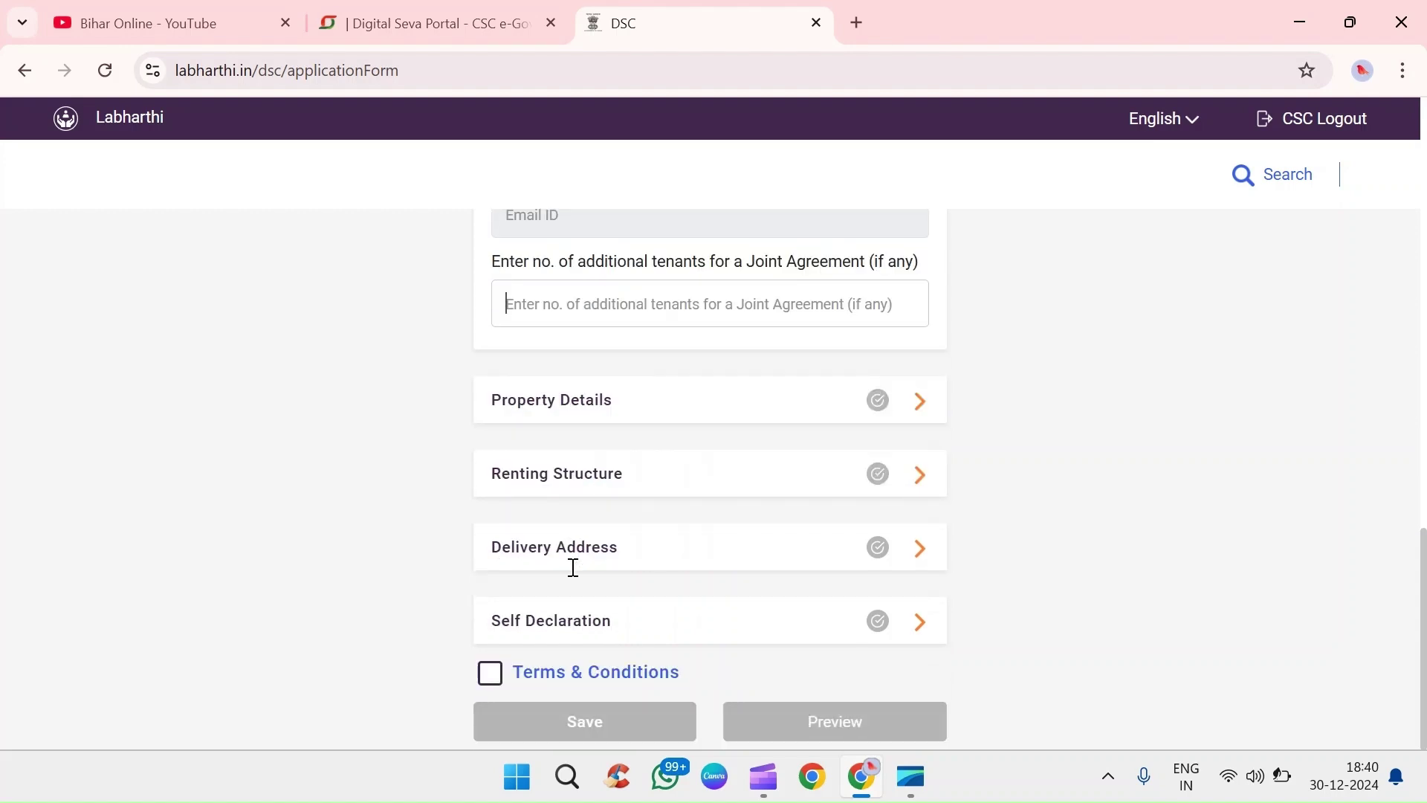
pyautogui.scroll(3, 550, 371)
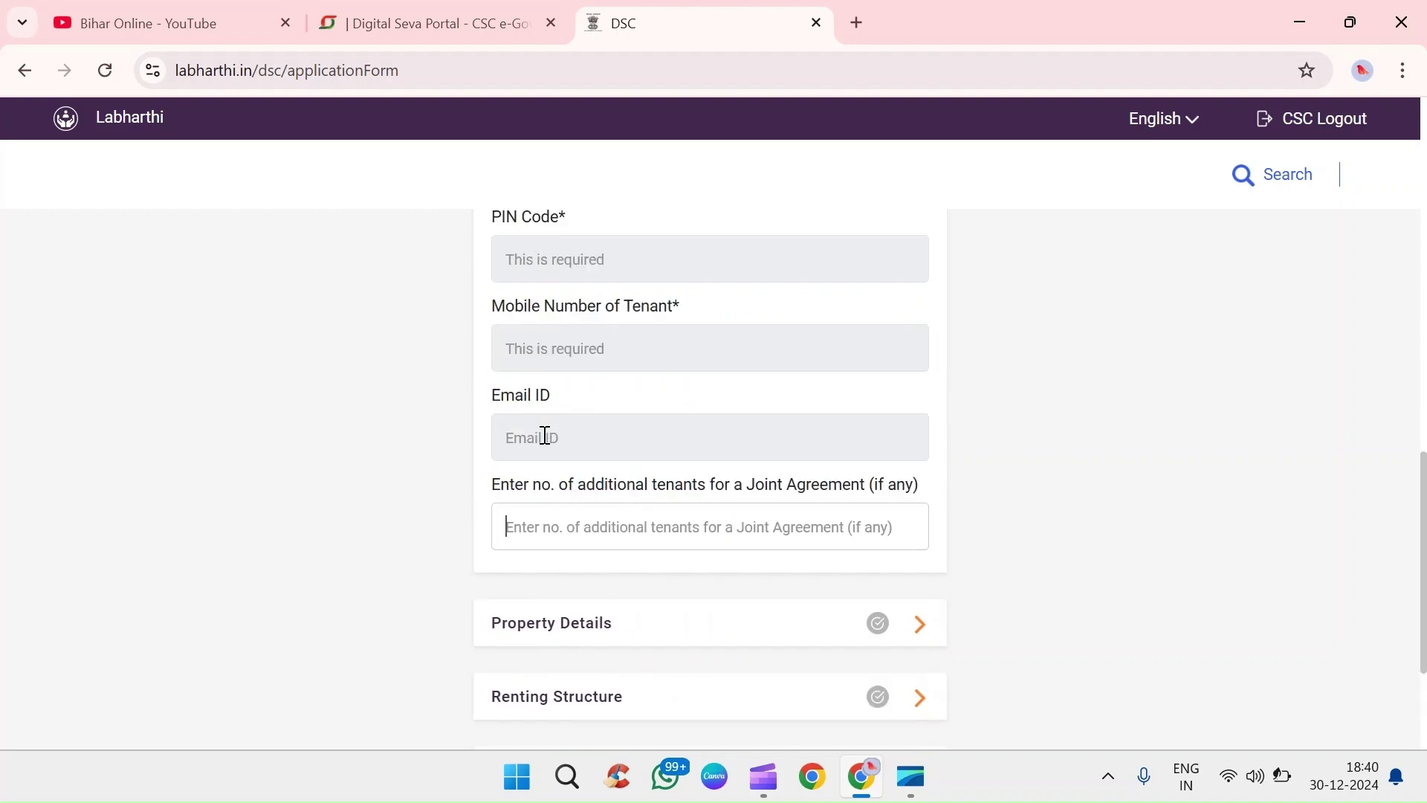
pyautogui.write('2')
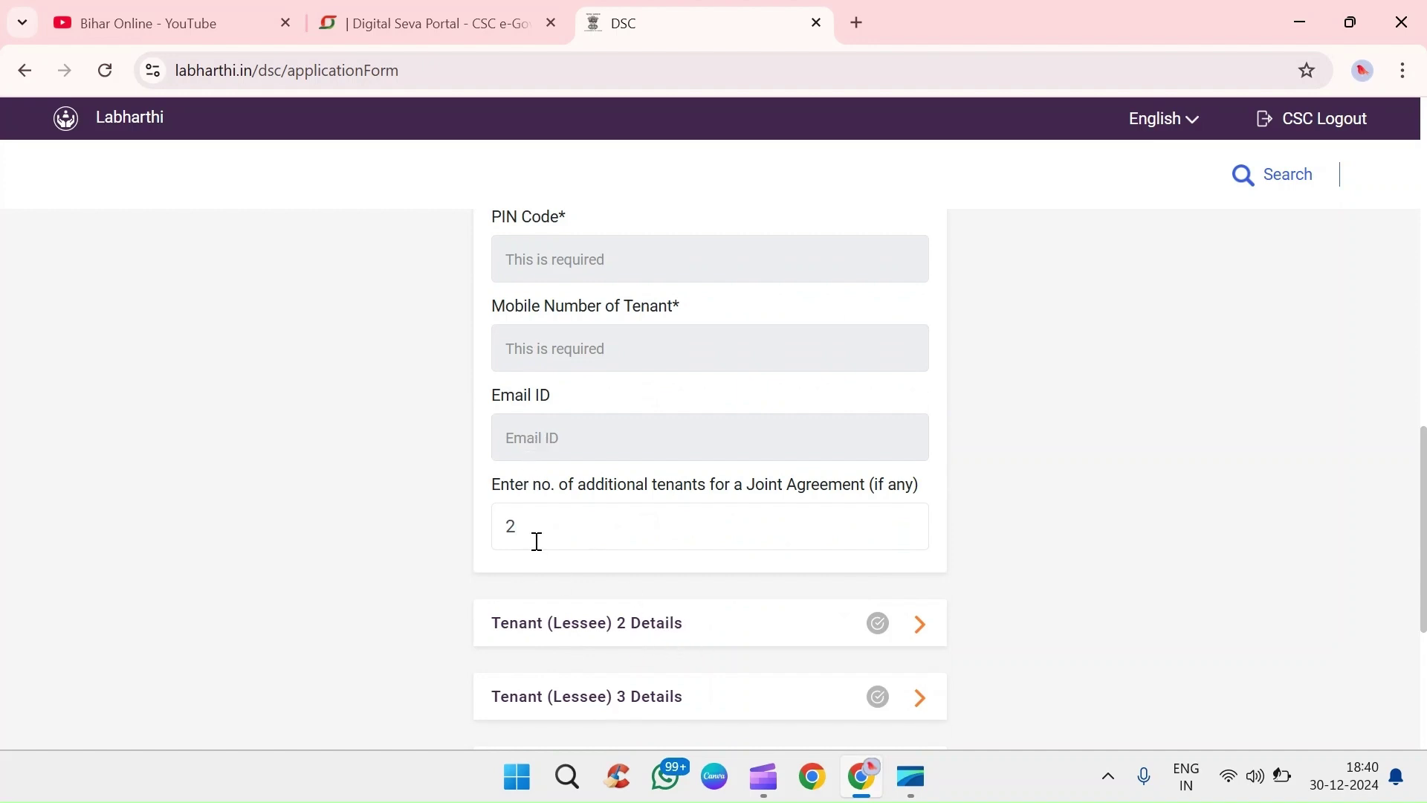
pyautogui.press('BackSpace')
pyautogui.write('0')
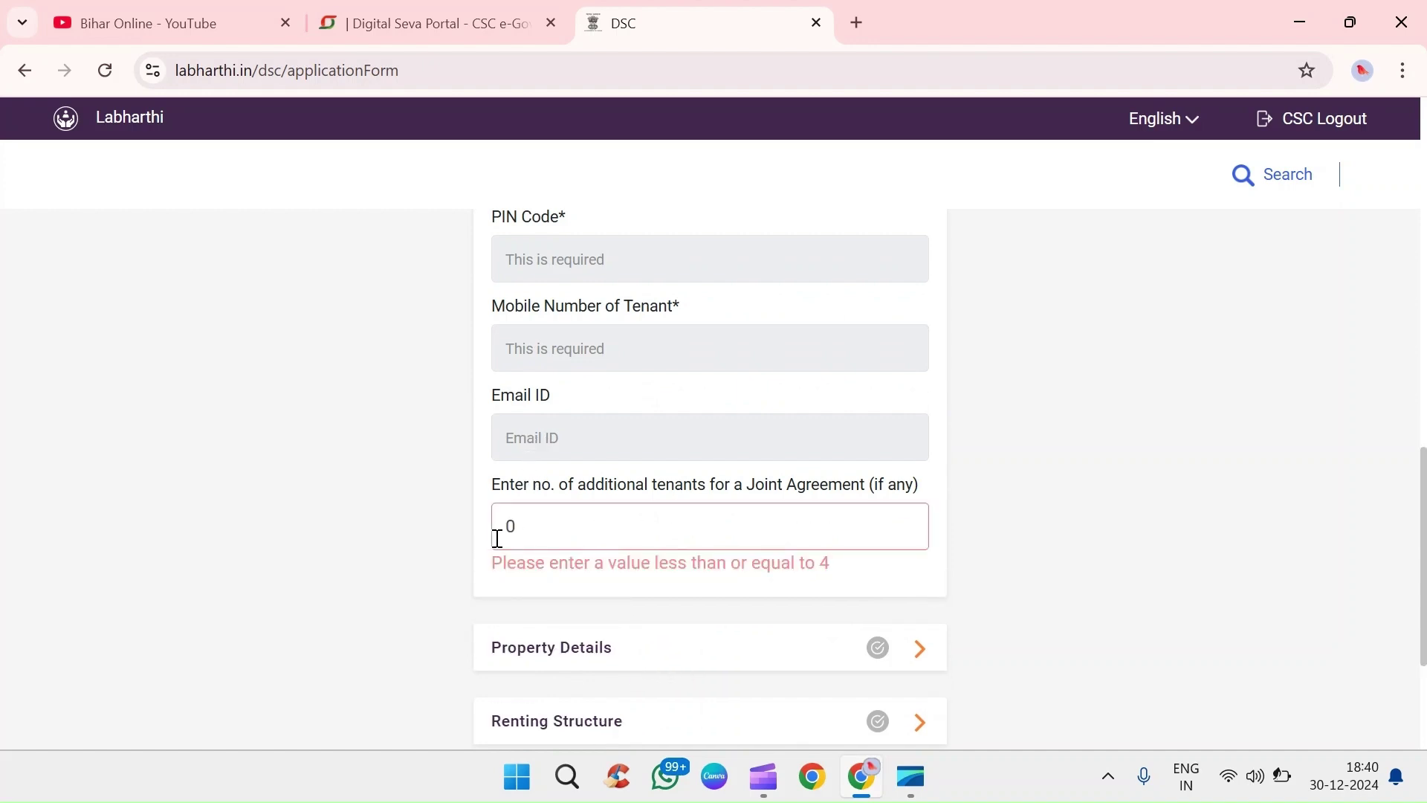
pyautogui.press('BackSpace')
pyautogui.click(500, 577)
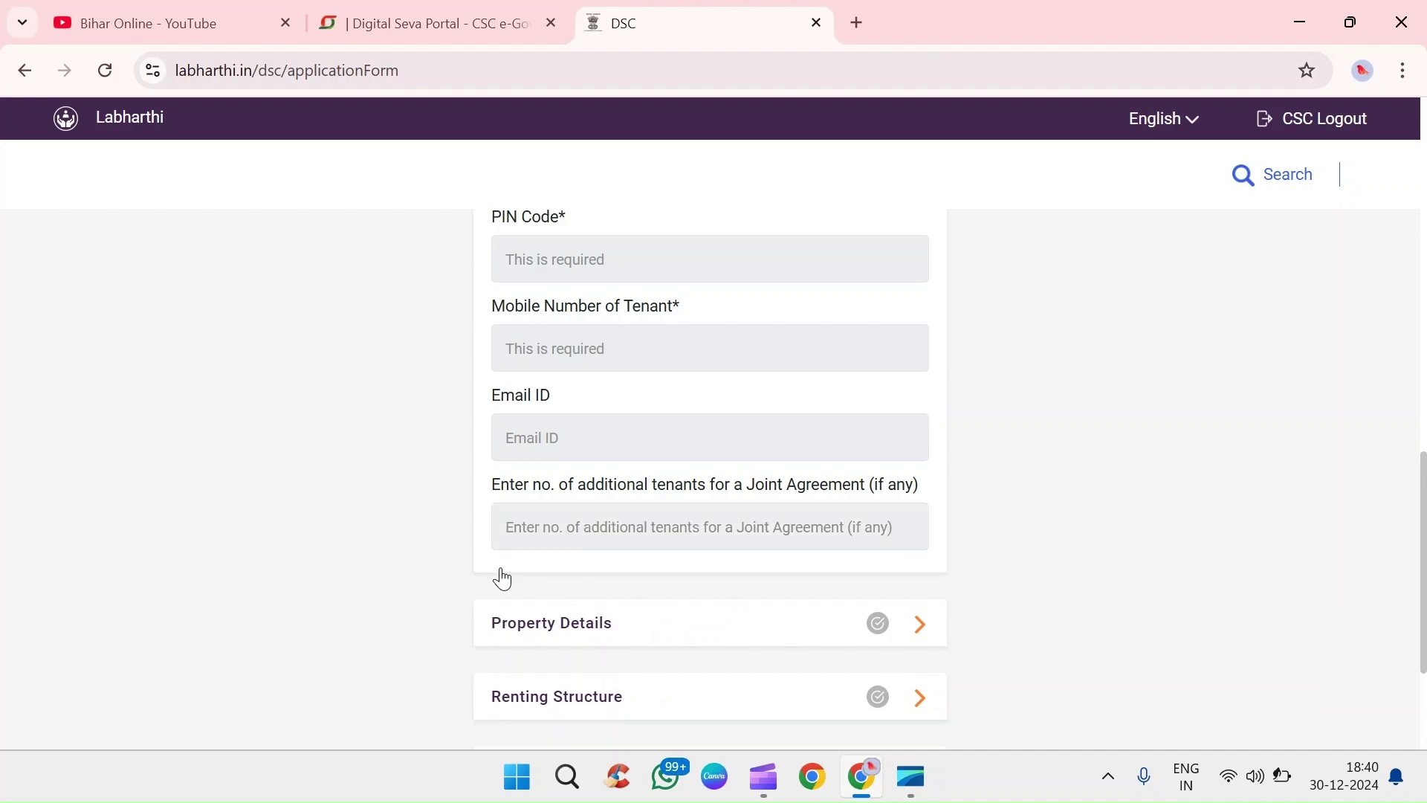
# - In the property details, try No for the property address being the same as the landlord's, and set it to Yes
pyautogui.scroll(-2, 679, 594)
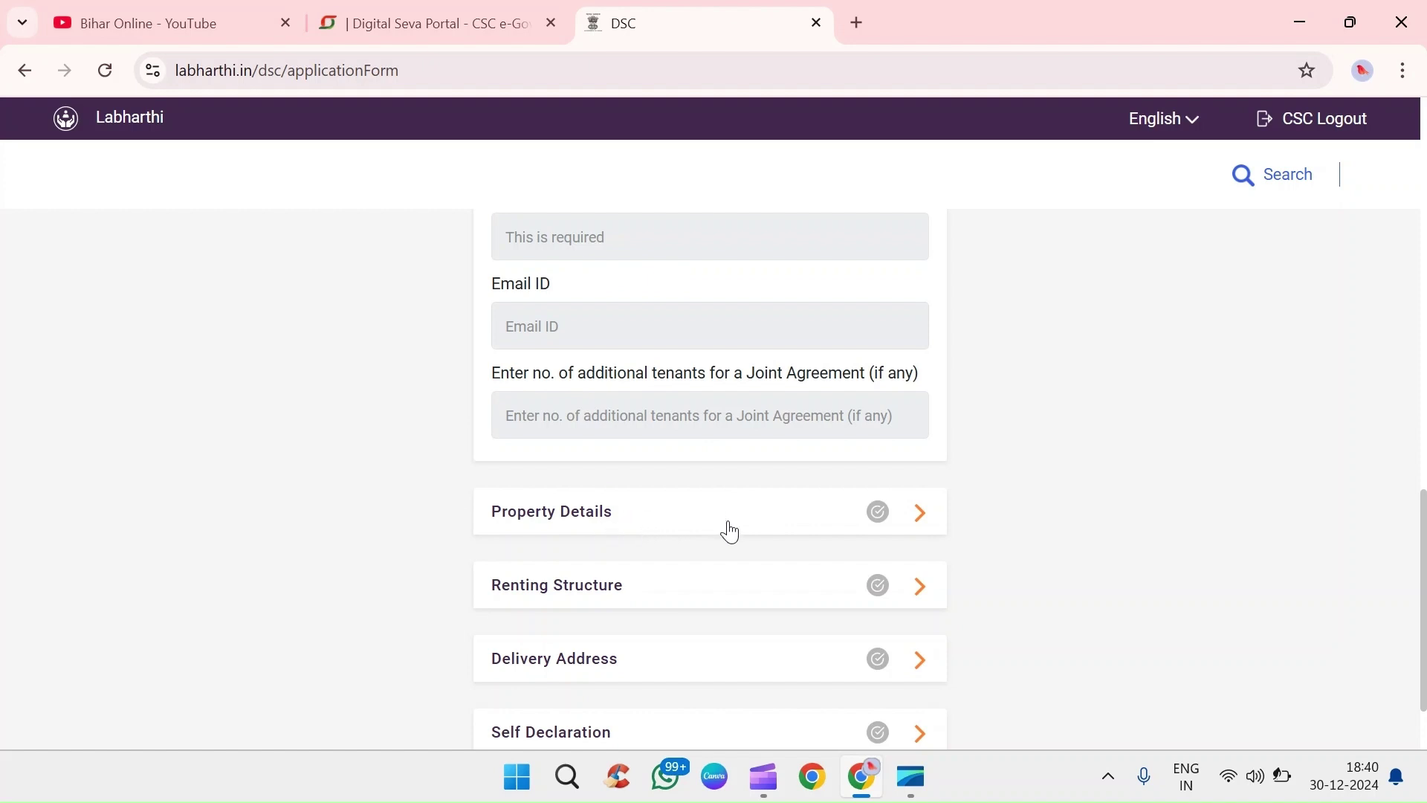
pyautogui.click(758, 522)
pyautogui.scroll(-2, 703, 527)
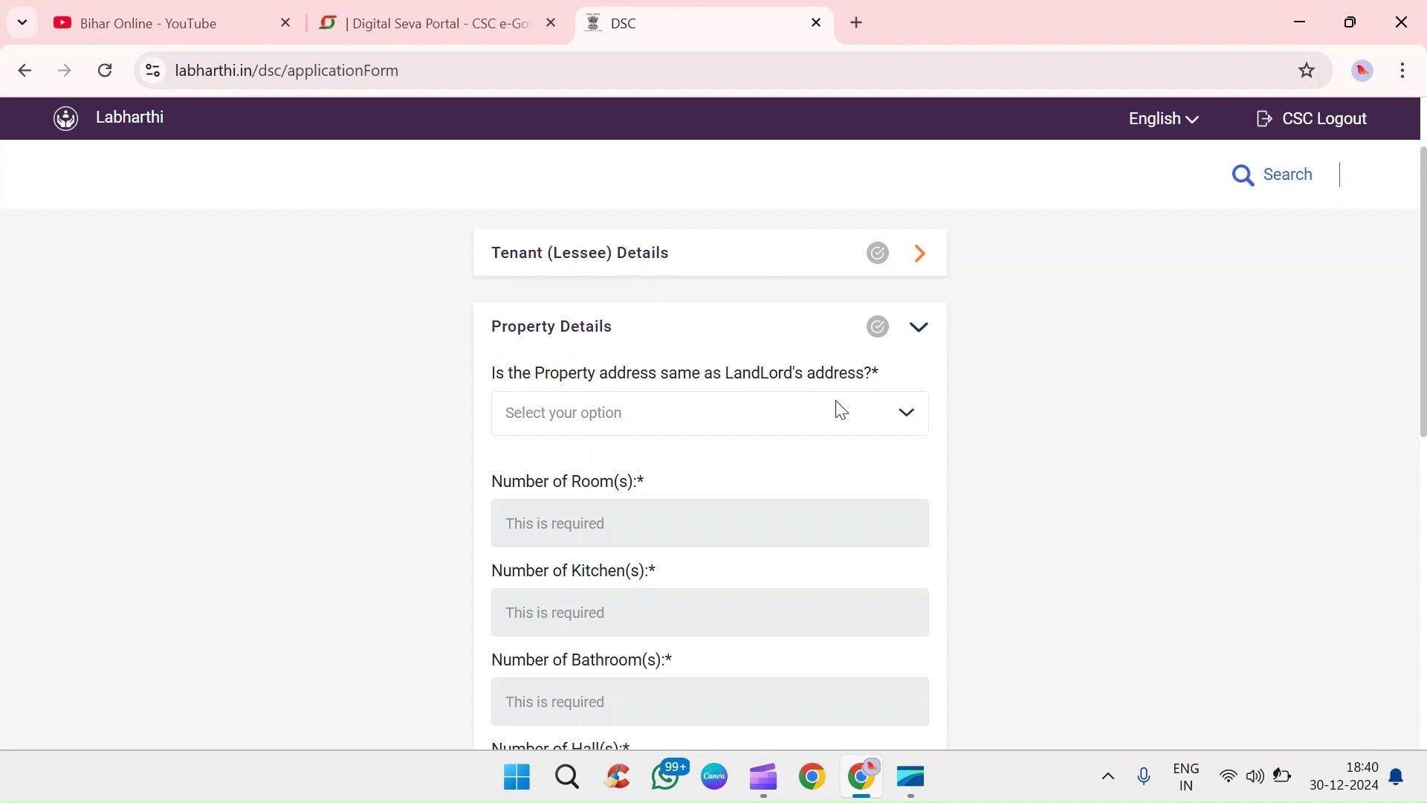
pyautogui.click(871, 418)
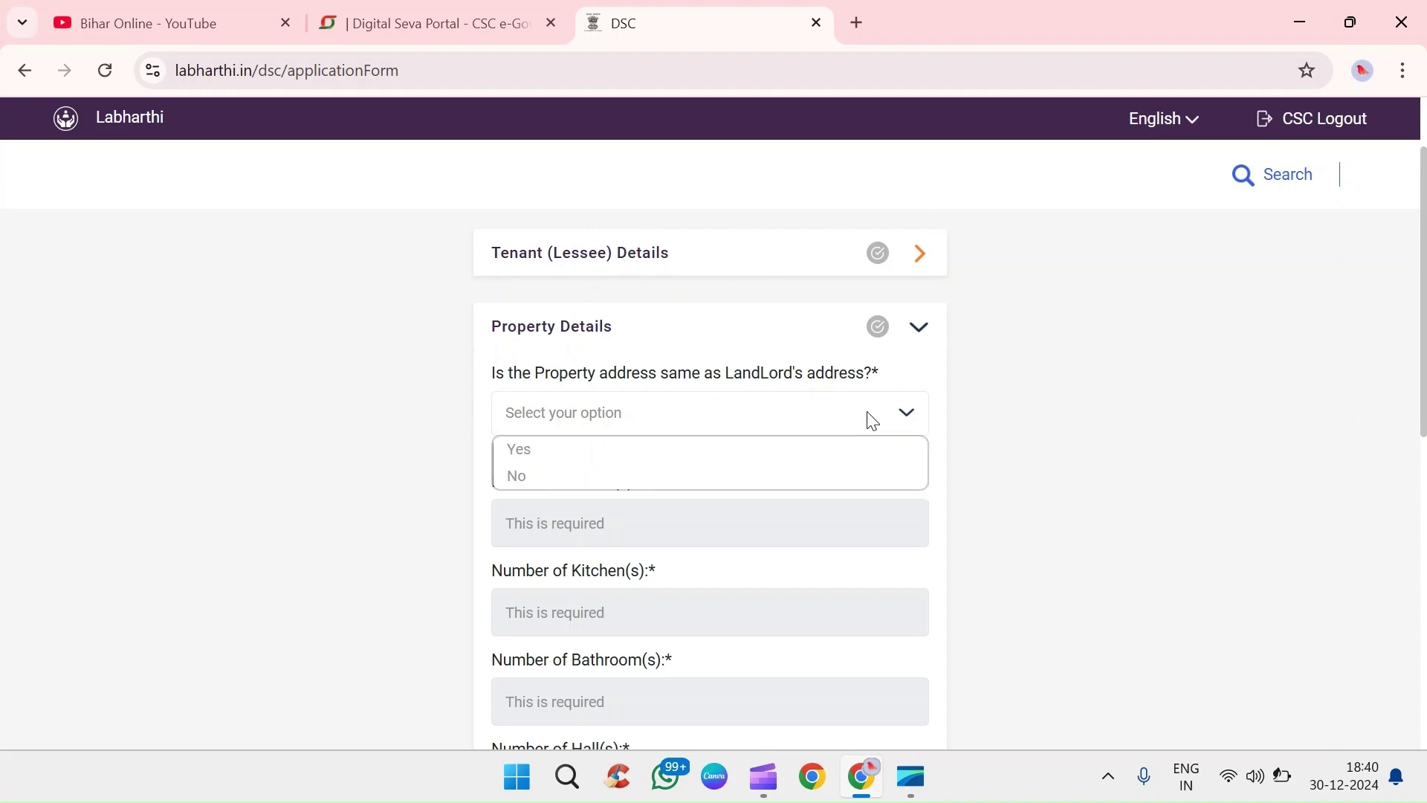
pyautogui.click(532, 477)
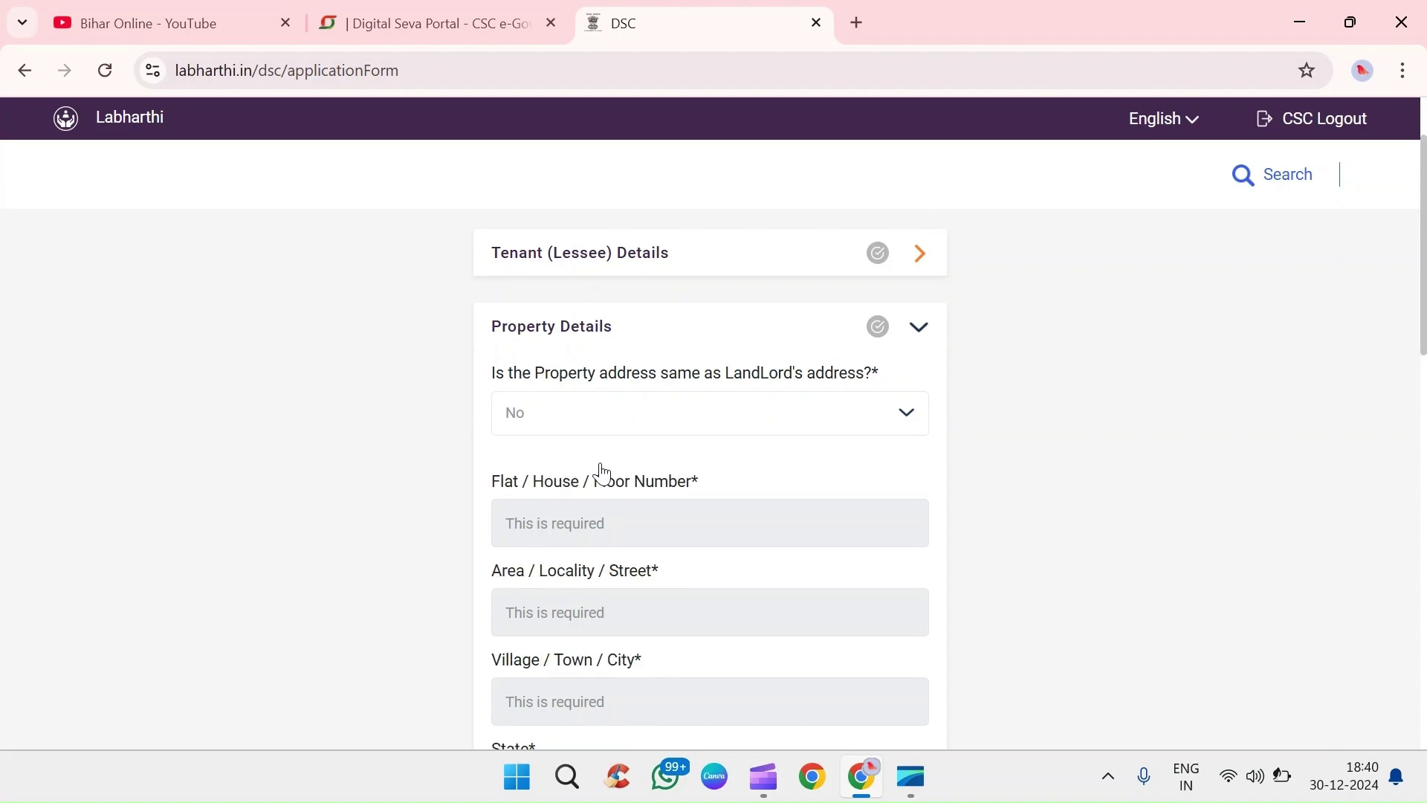
pyautogui.click(730, 422)
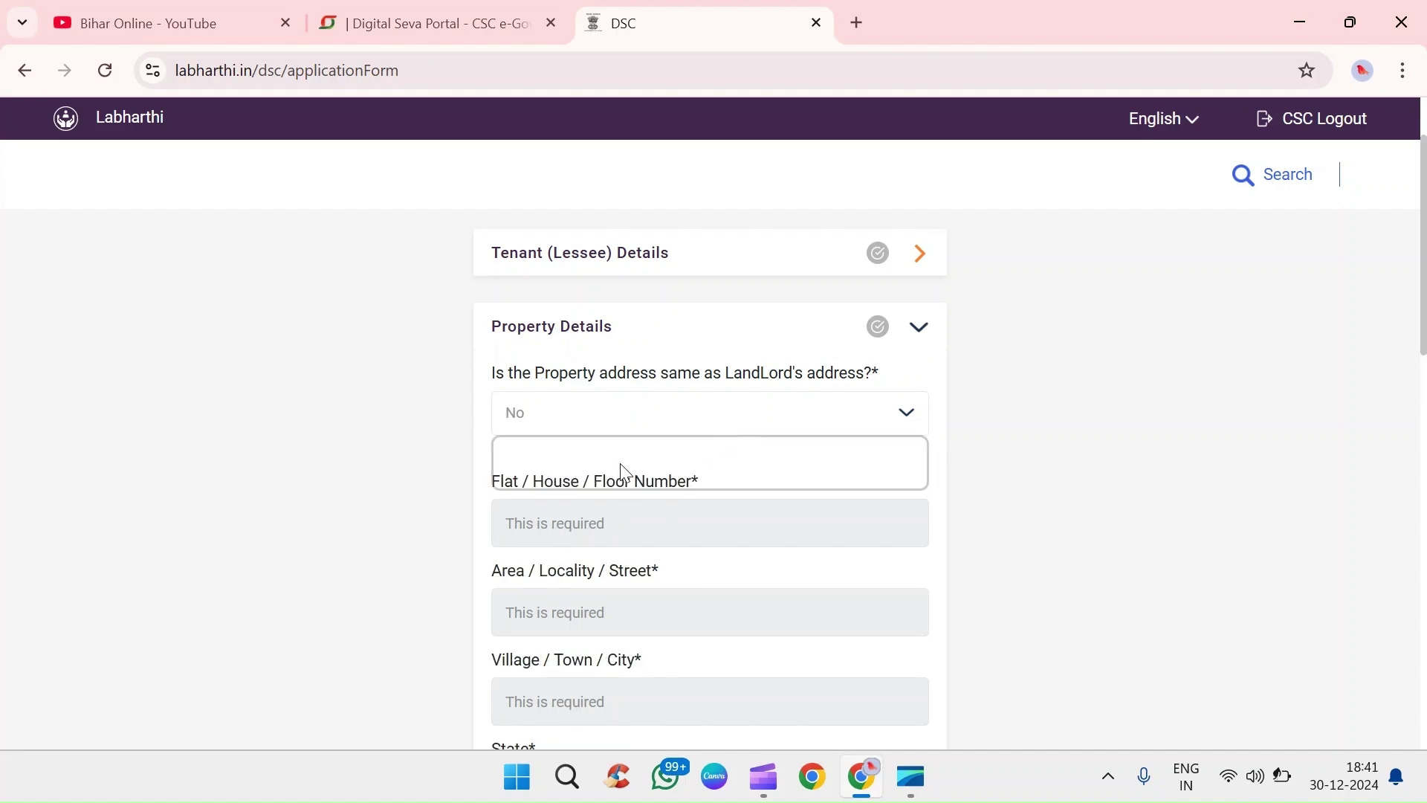
pyautogui.click(538, 450)
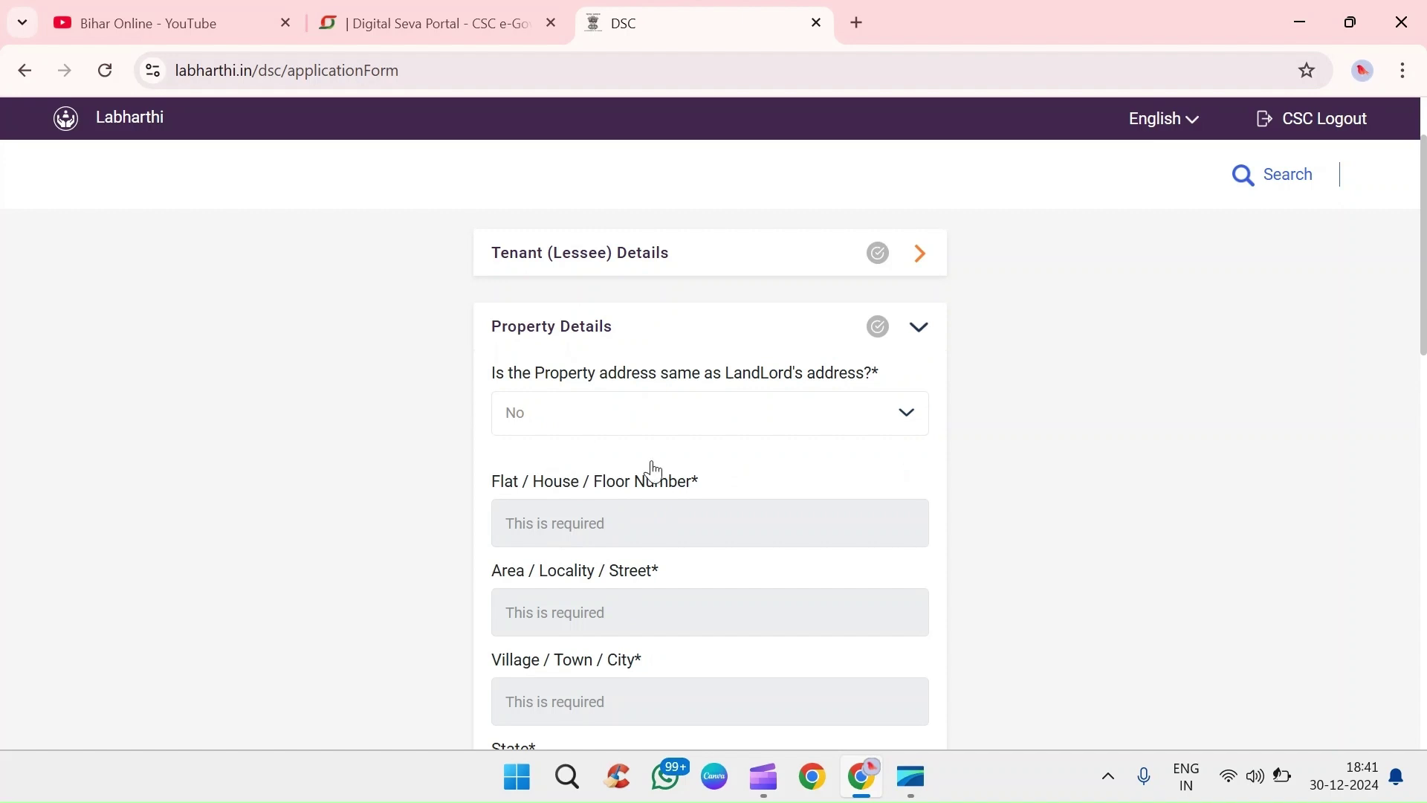
# - In the renting structure, set the rent per month to Rs 2000 and the interest-free security deposit to Rs 30000
pyautogui.scroll(-8, 692, 490)
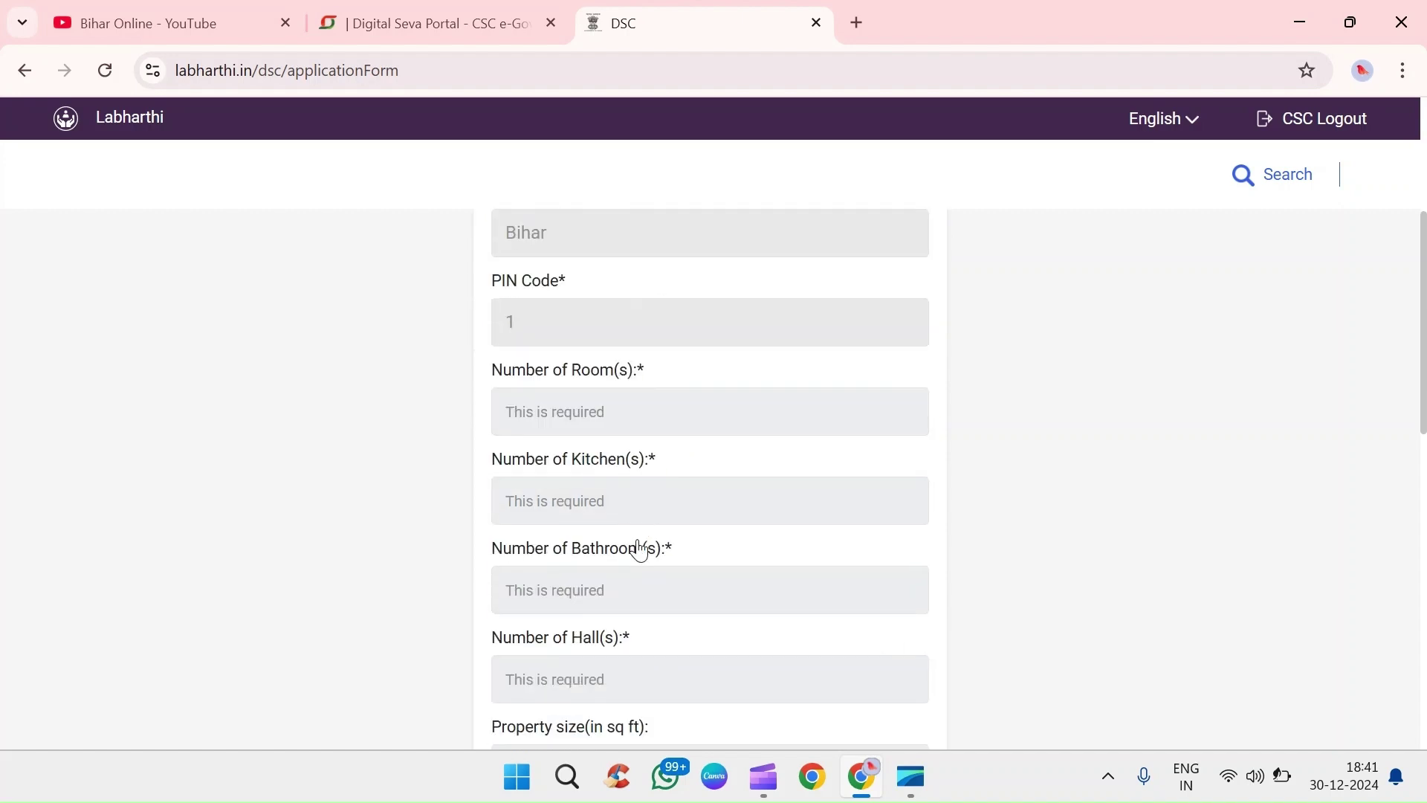
pyautogui.scroll(-3, 639, 550)
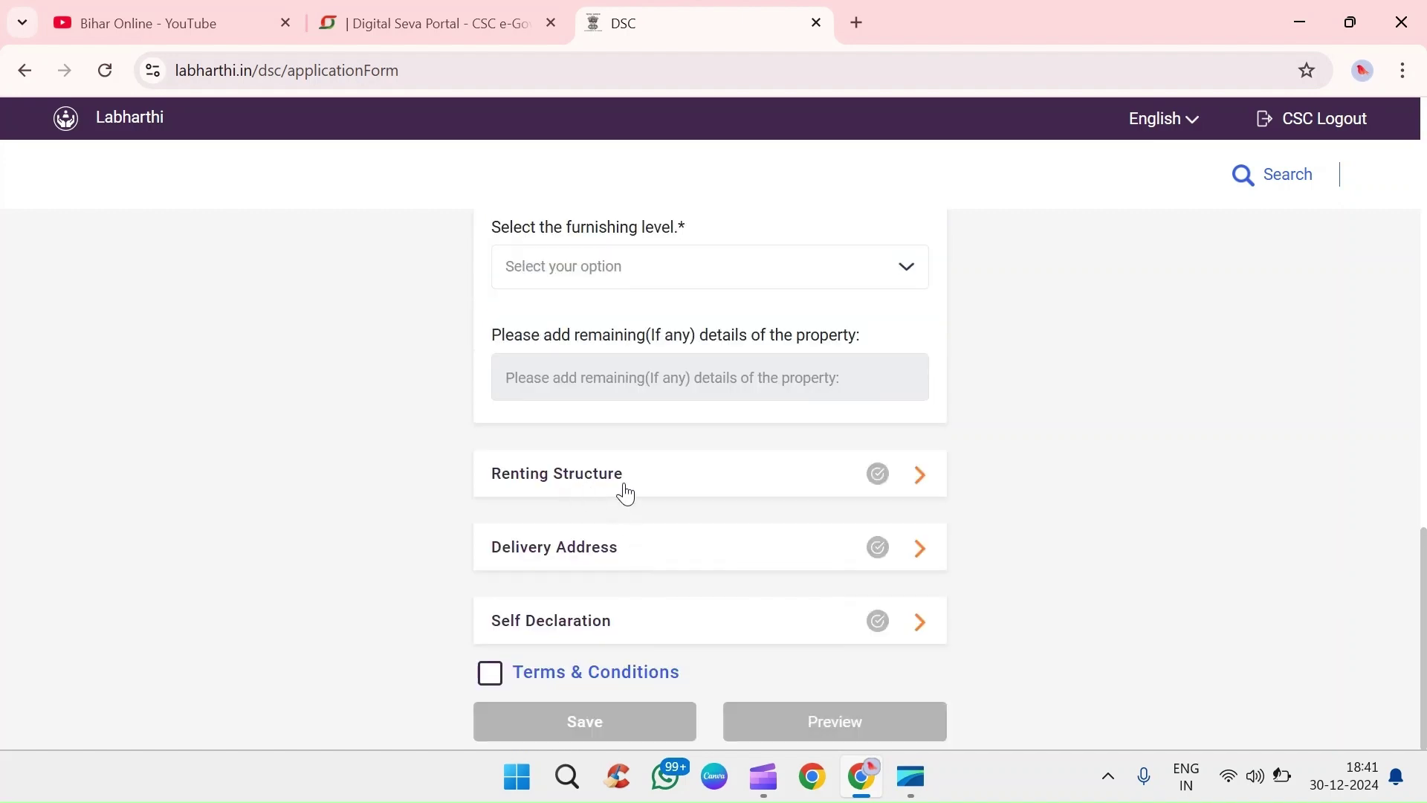
pyautogui.click(775, 481)
pyautogui.scroll(-3, 680, 504)
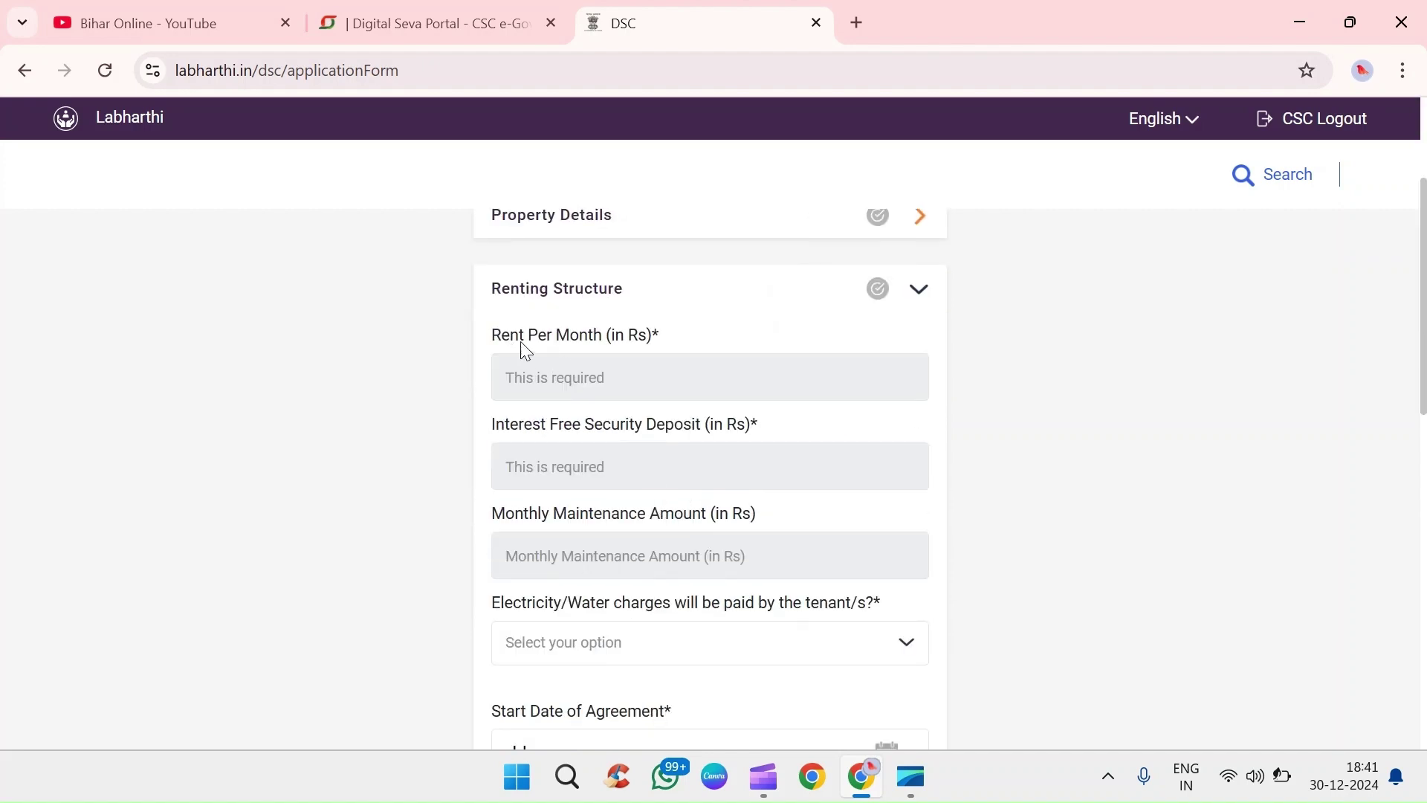
pyautogui.click(567, 374)
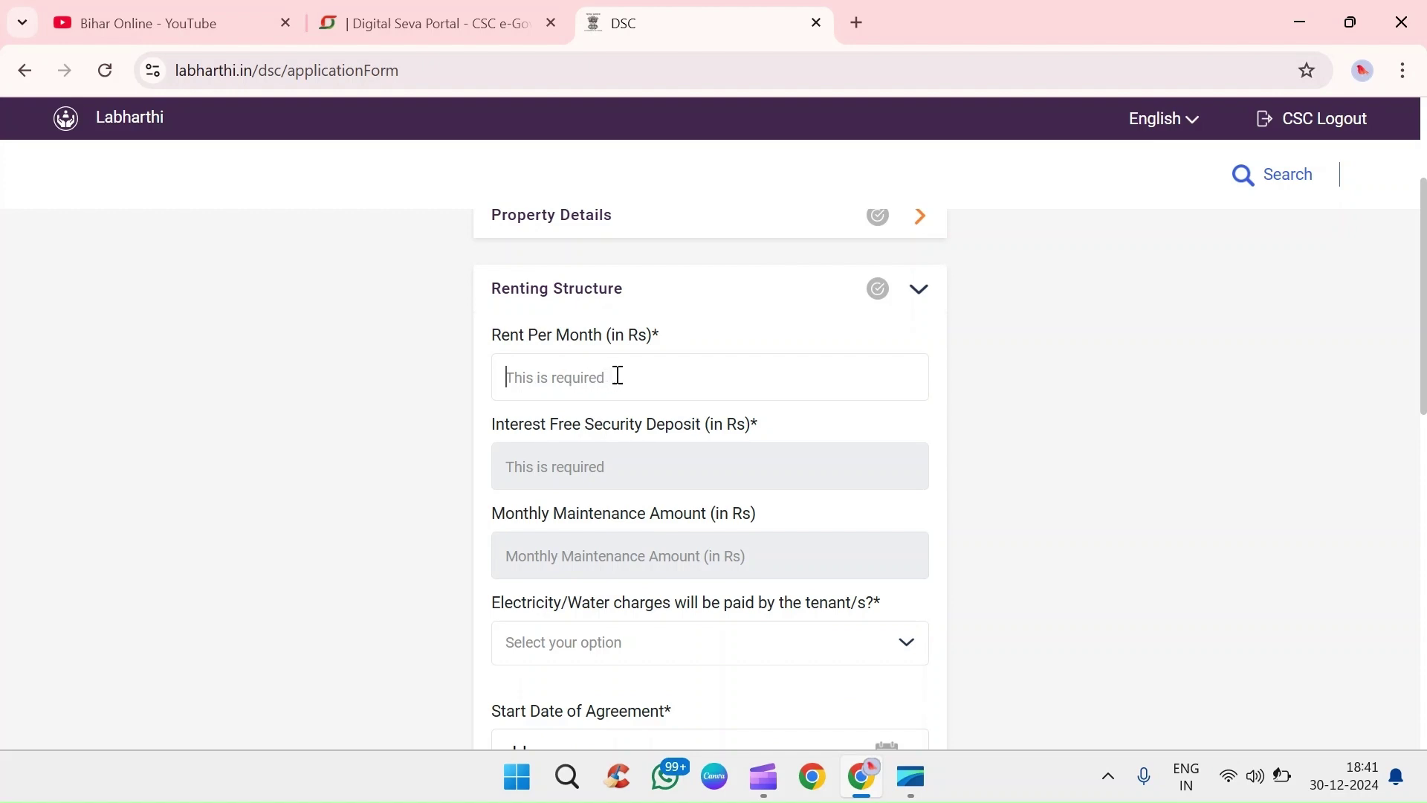
pyautogui.write('2000')
pyautogui.click(616, 422)
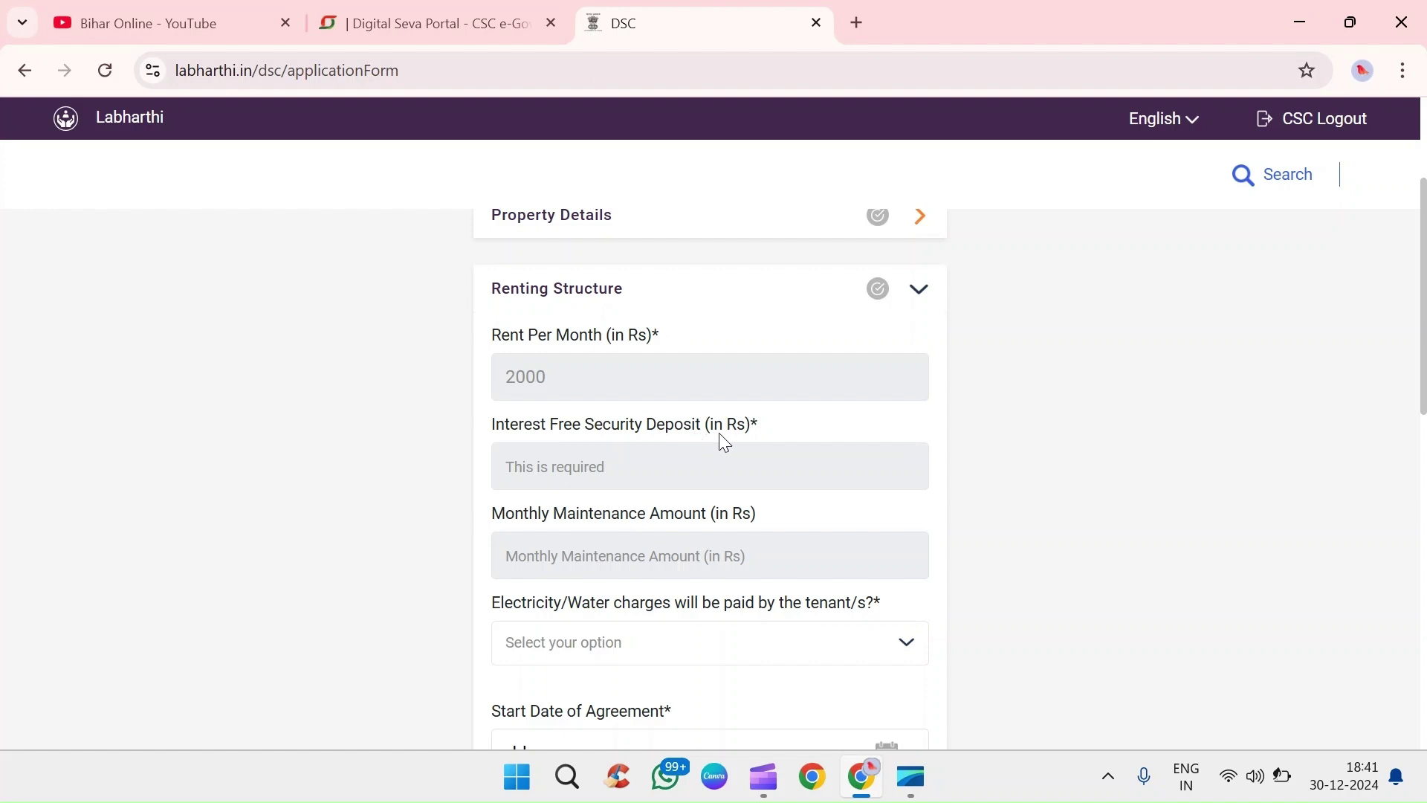
pyautogui.click(601, 462)
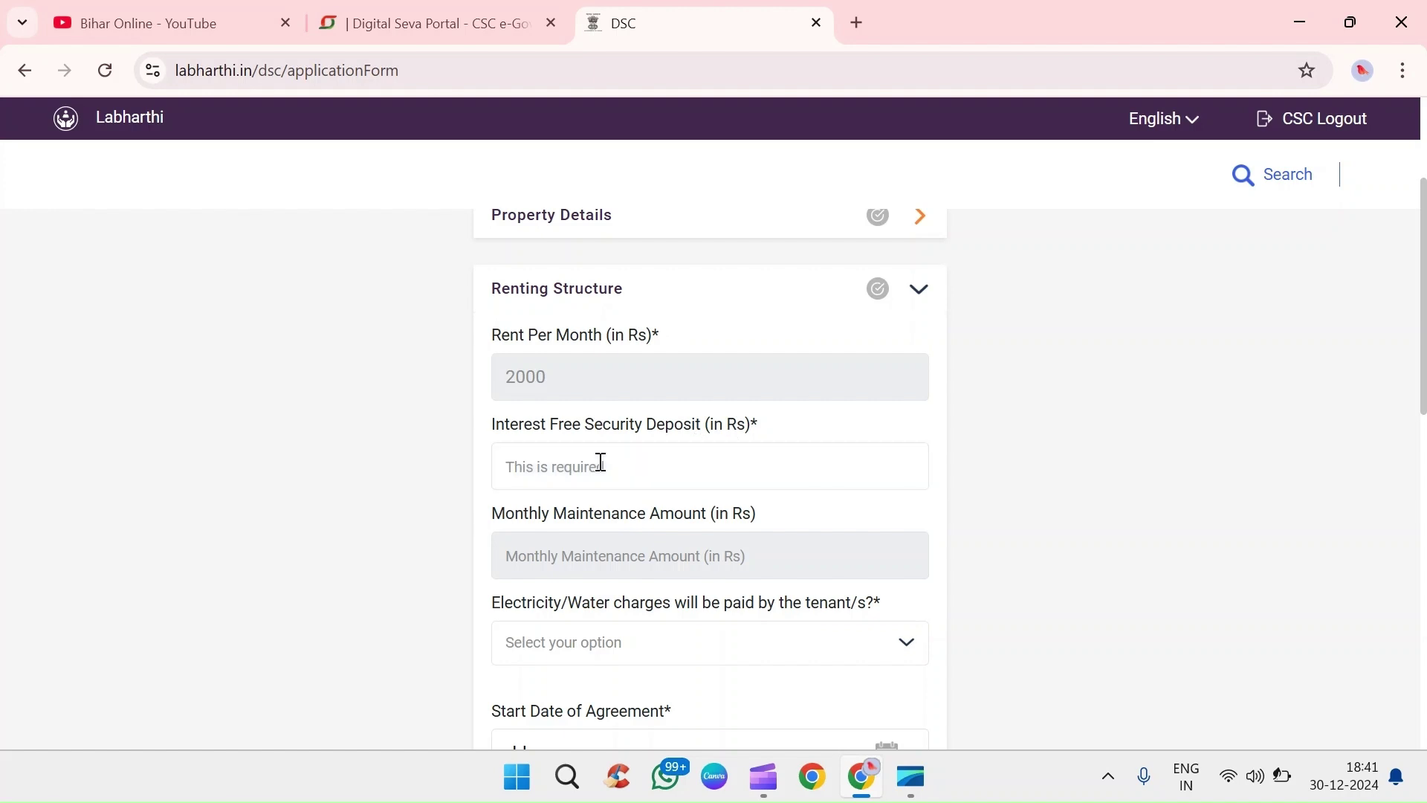
pyautogui.write('30000')
# - Set the monthly maintenance amount to Rs 100 and choose No for electricity/water charges being paid by the tenant
pyautogui.scroll(-1, 574, 524)
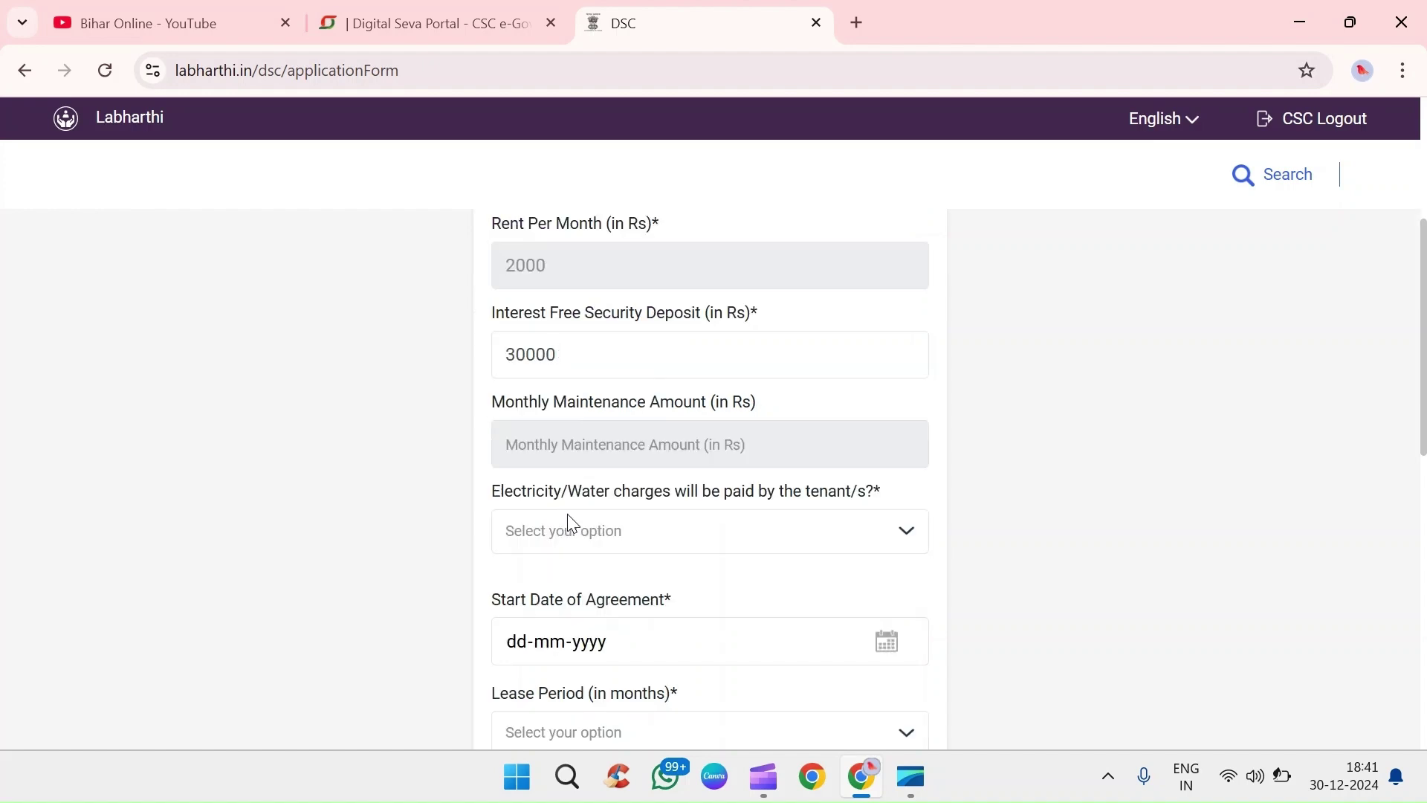
pyautogui.click(637, 449)
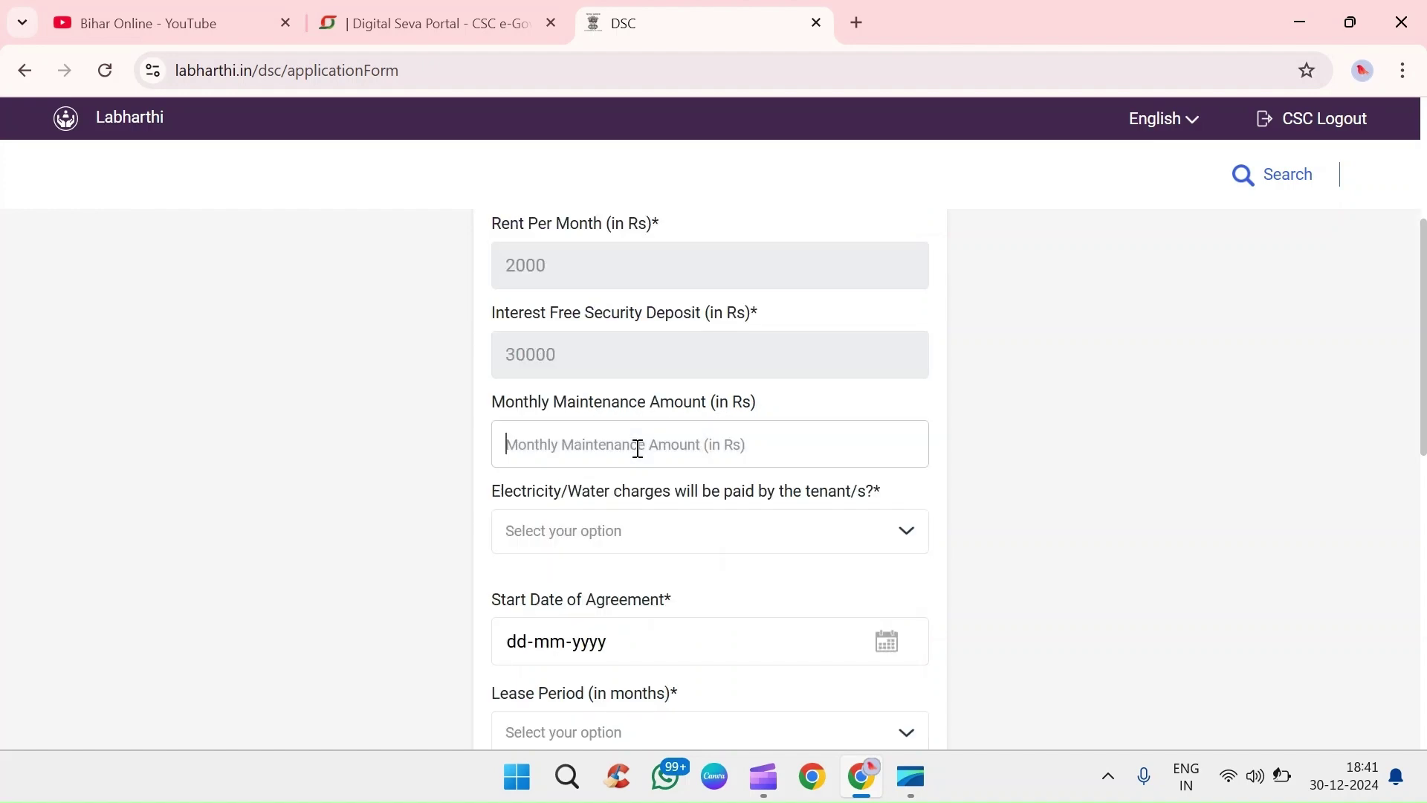
pyautogui.write('1')
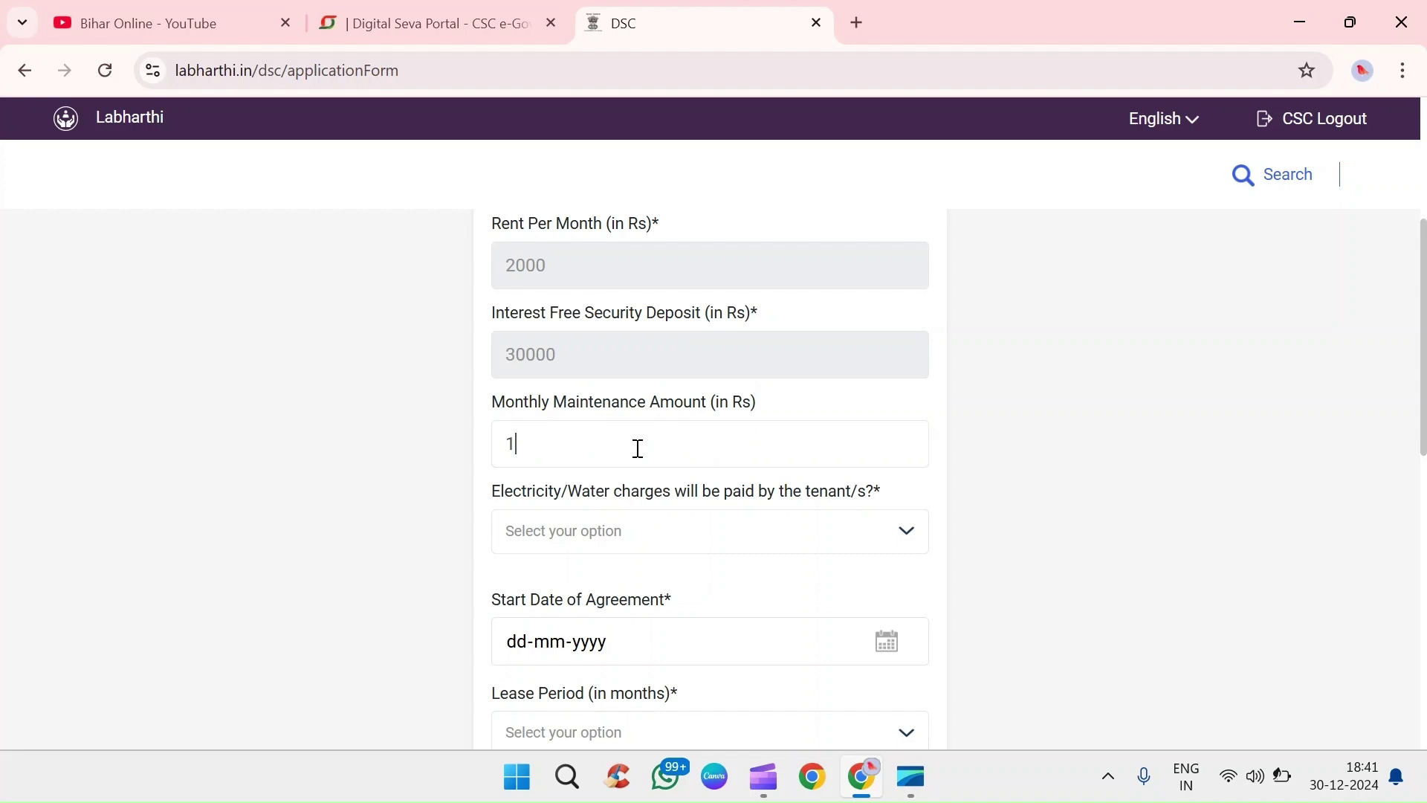
pyautogui.write('00')
pyautogui.scroll(-1, 649, 528)
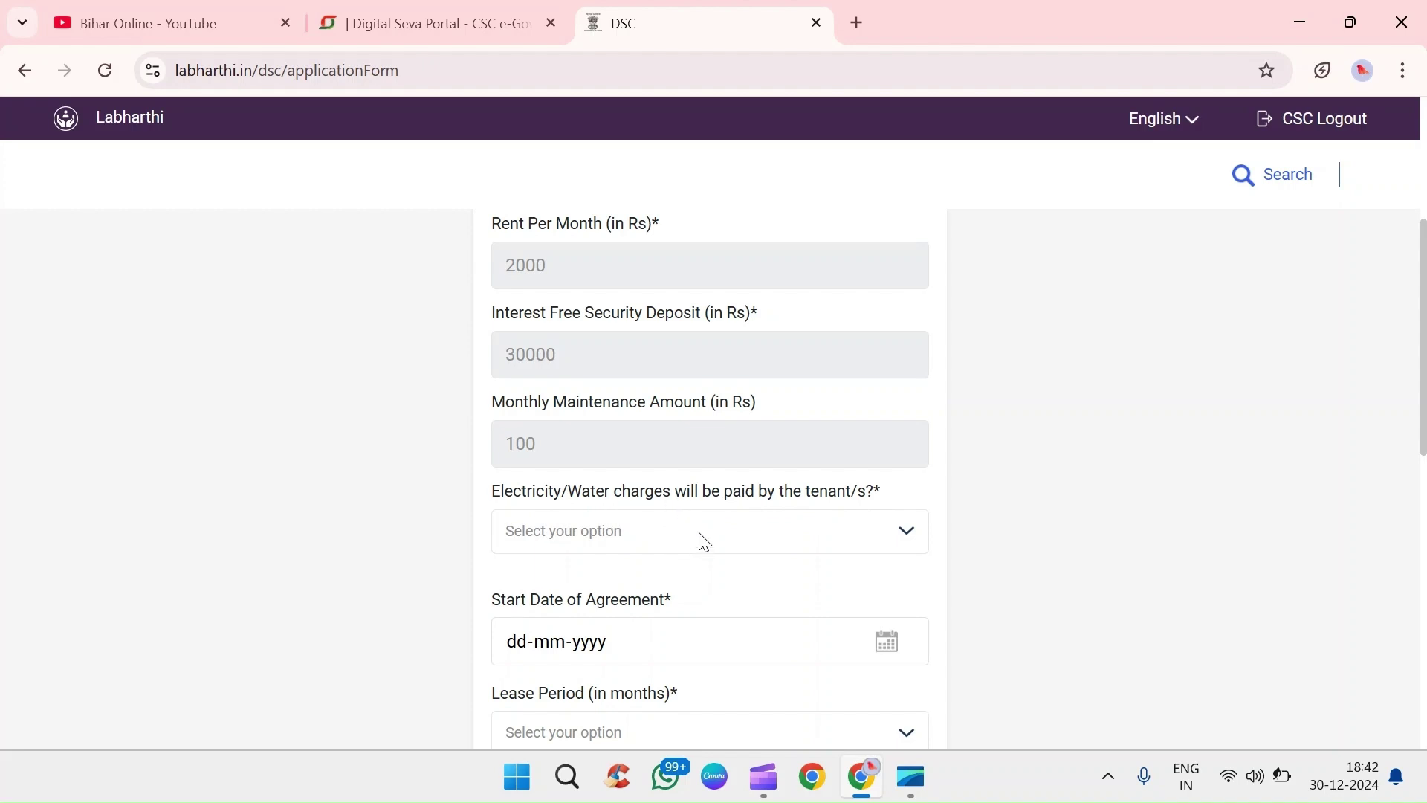
pyautogui.click(743, 546)
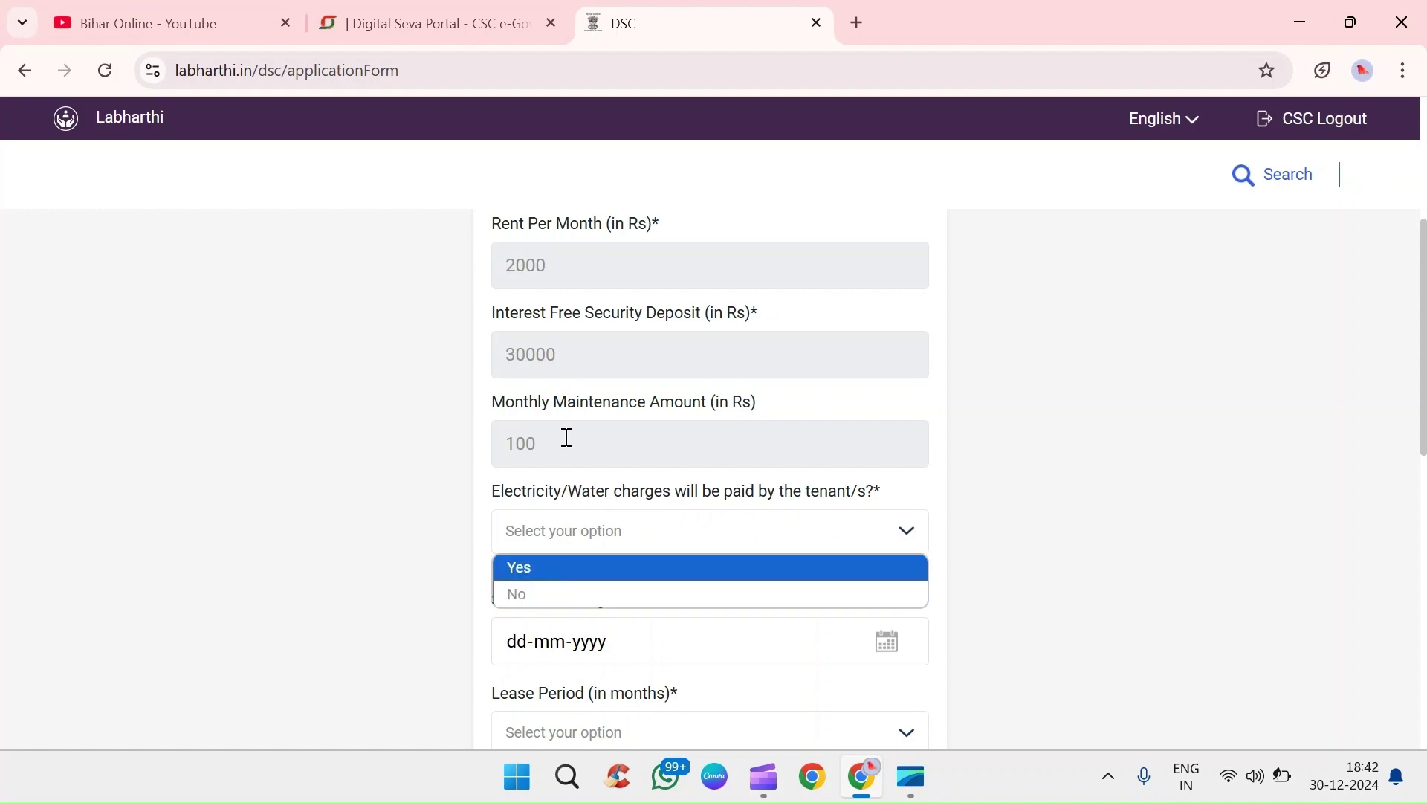
pyautogui.click(529, 594)
# - Set the agreement's start date to 18-12-2024 and the lease period to 10 months
pyautogui.scroll(-1, 636, 567)
pyautogui.scroll(-1, 636, 567)
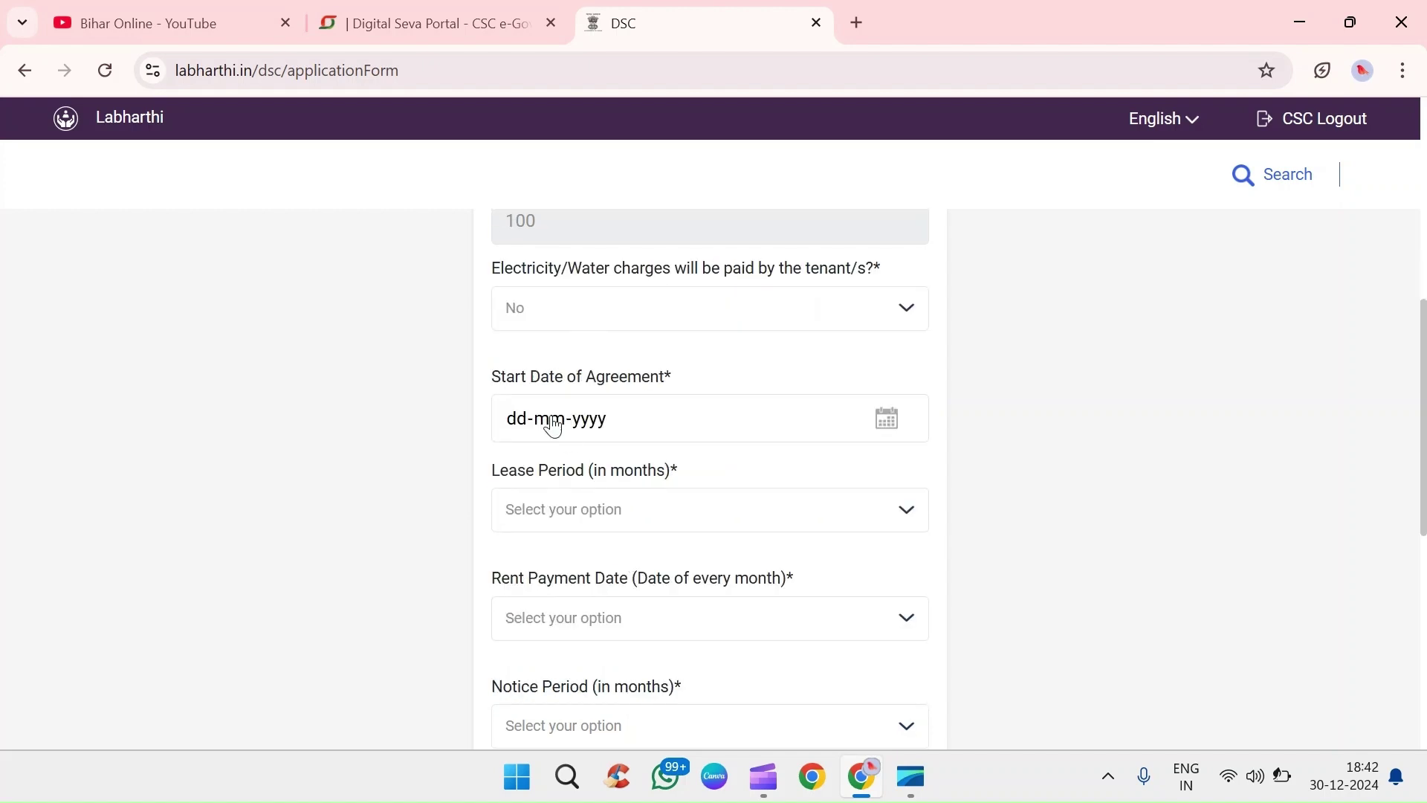
pyautogui.click(887, 420)
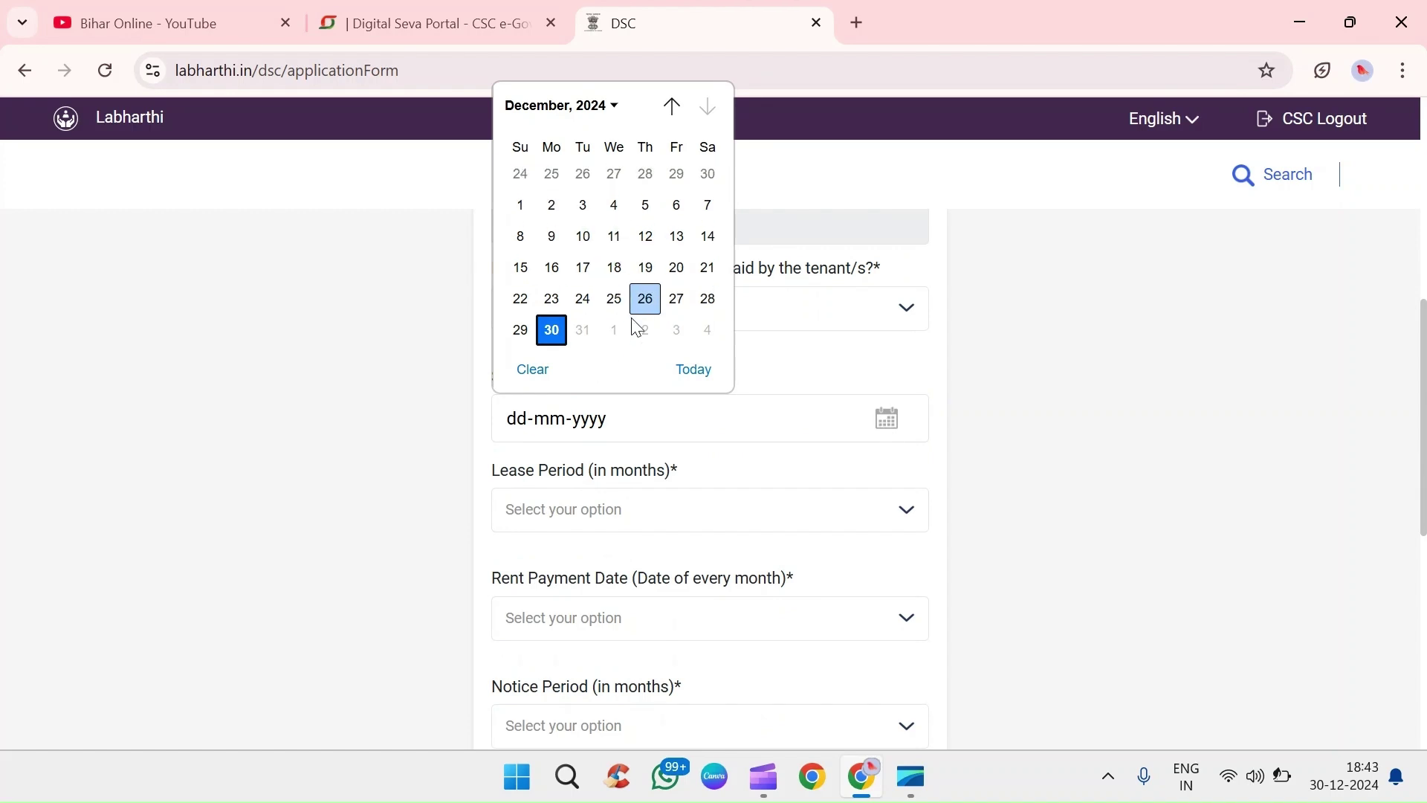
pyautogui.click(614, 240)
pyautogui.scroll(-1, 632, 491)
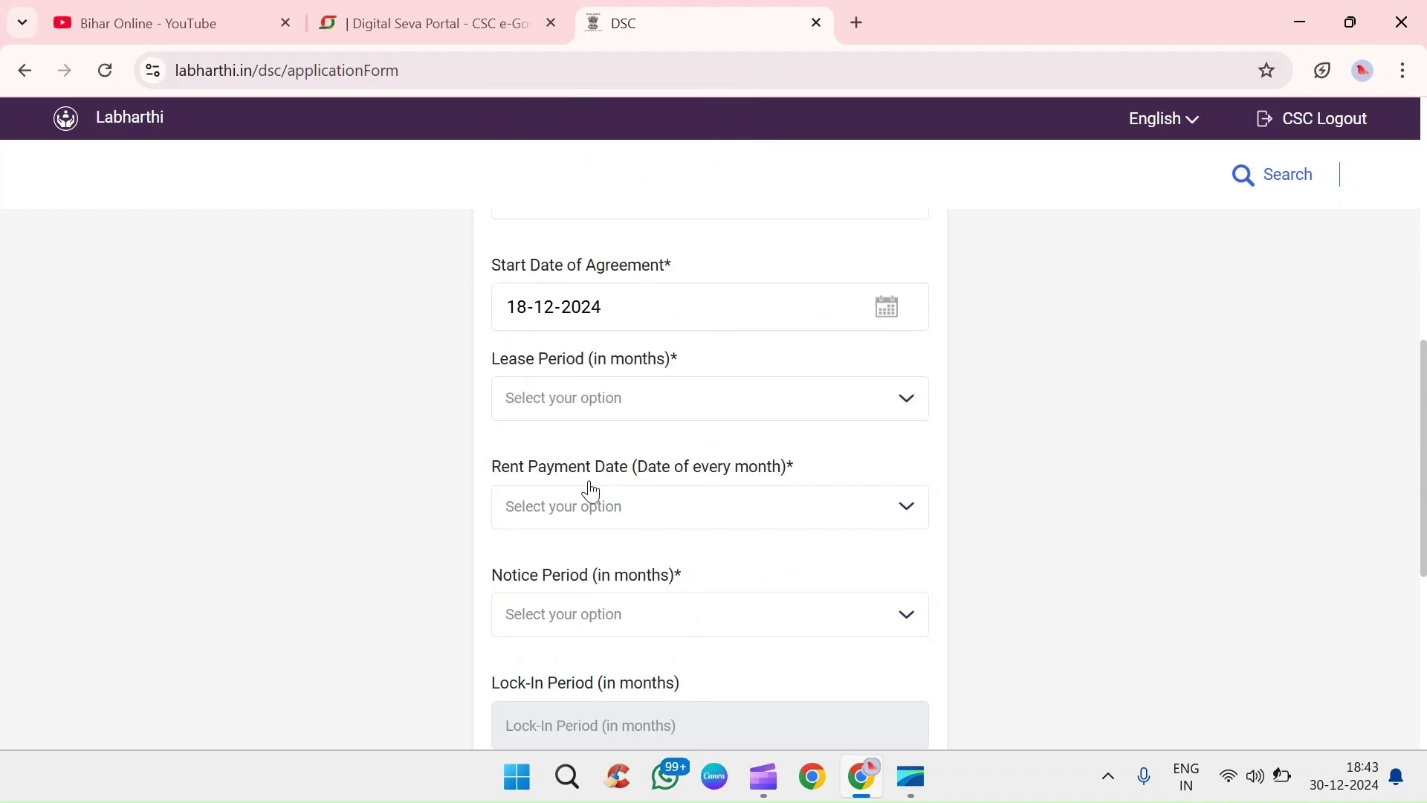
pyautogui.click(807, 398)
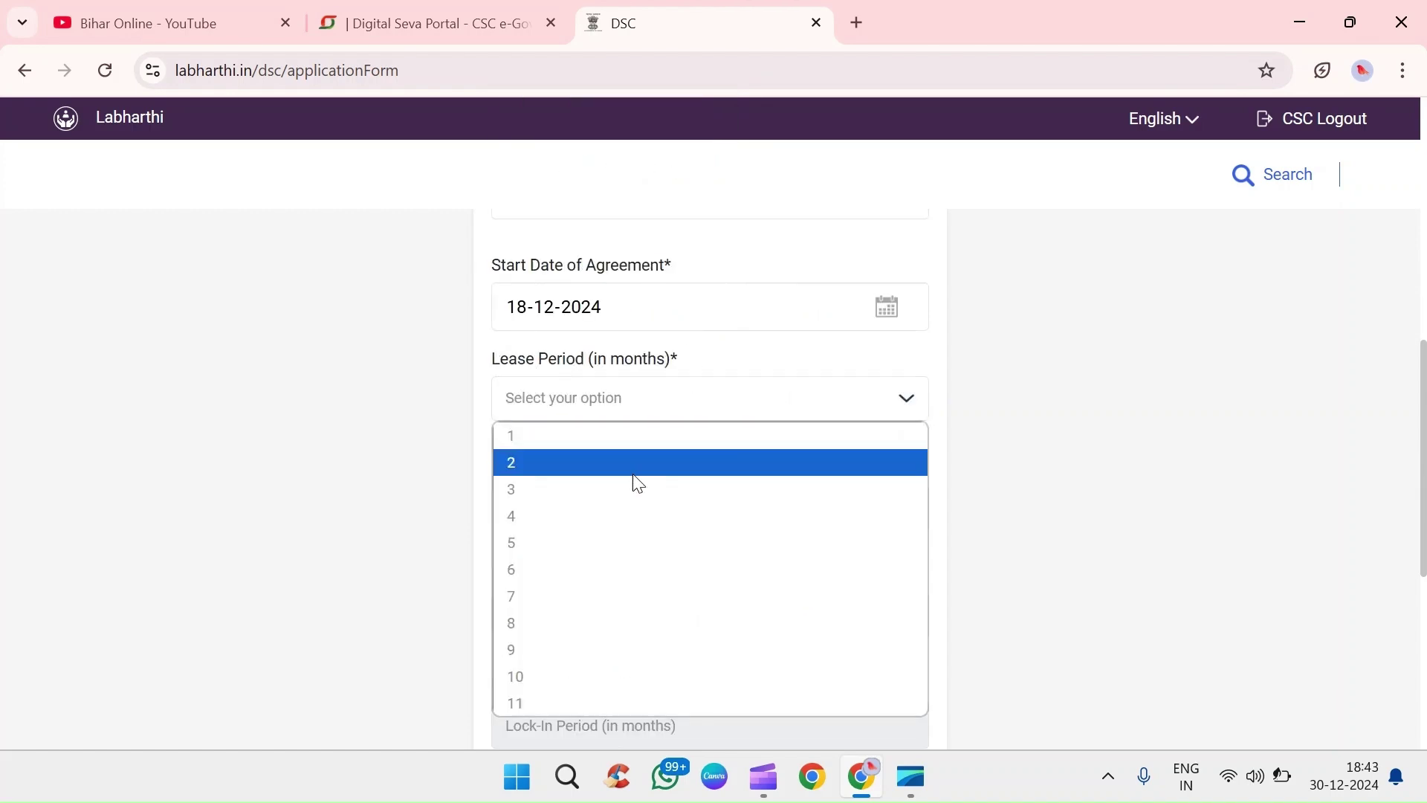
pyautogui.click(568, 674)
# - Try 1st as the monthly rent payment date, look through the available dates, and set it to 31th
pyautogui.click(658, 506)
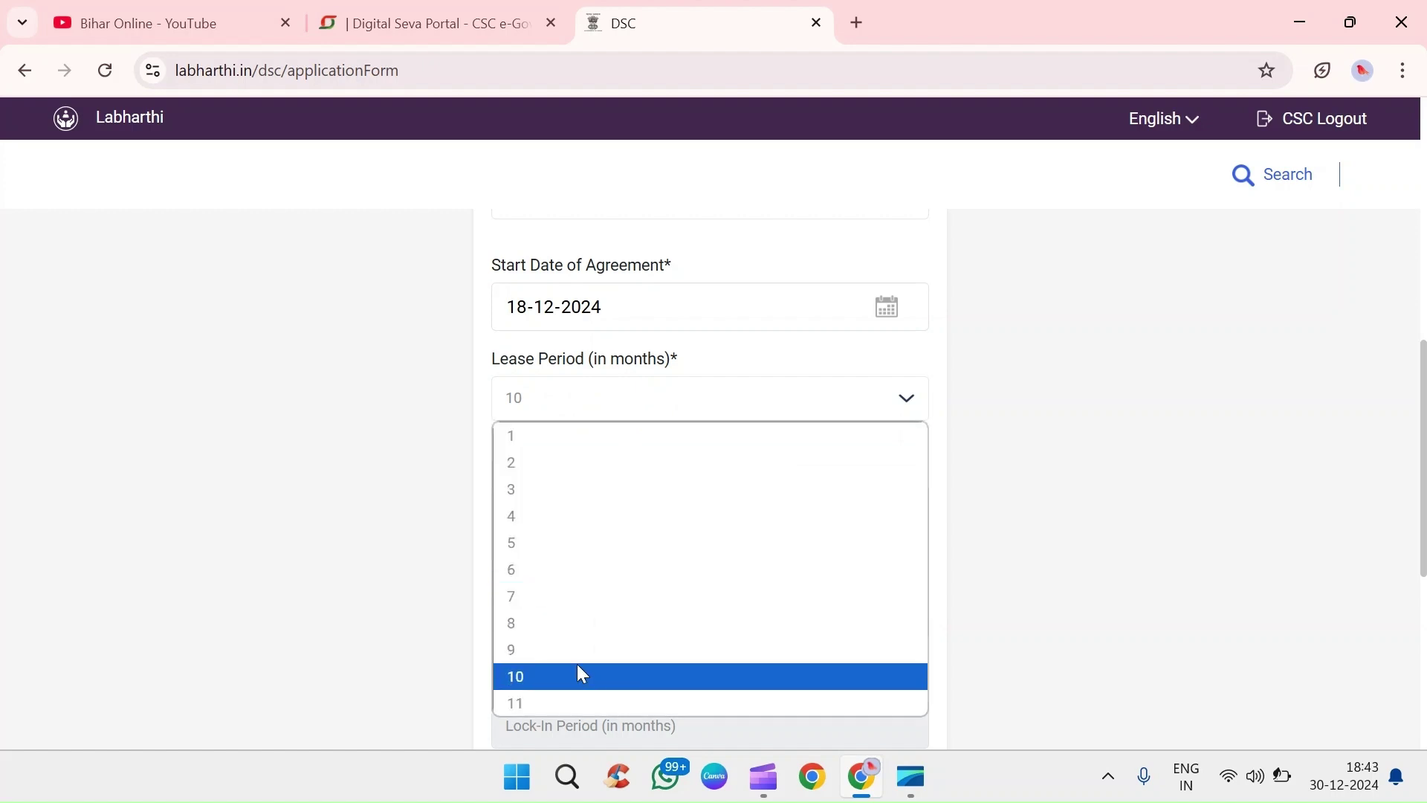
pyautogui.click(624, 436)
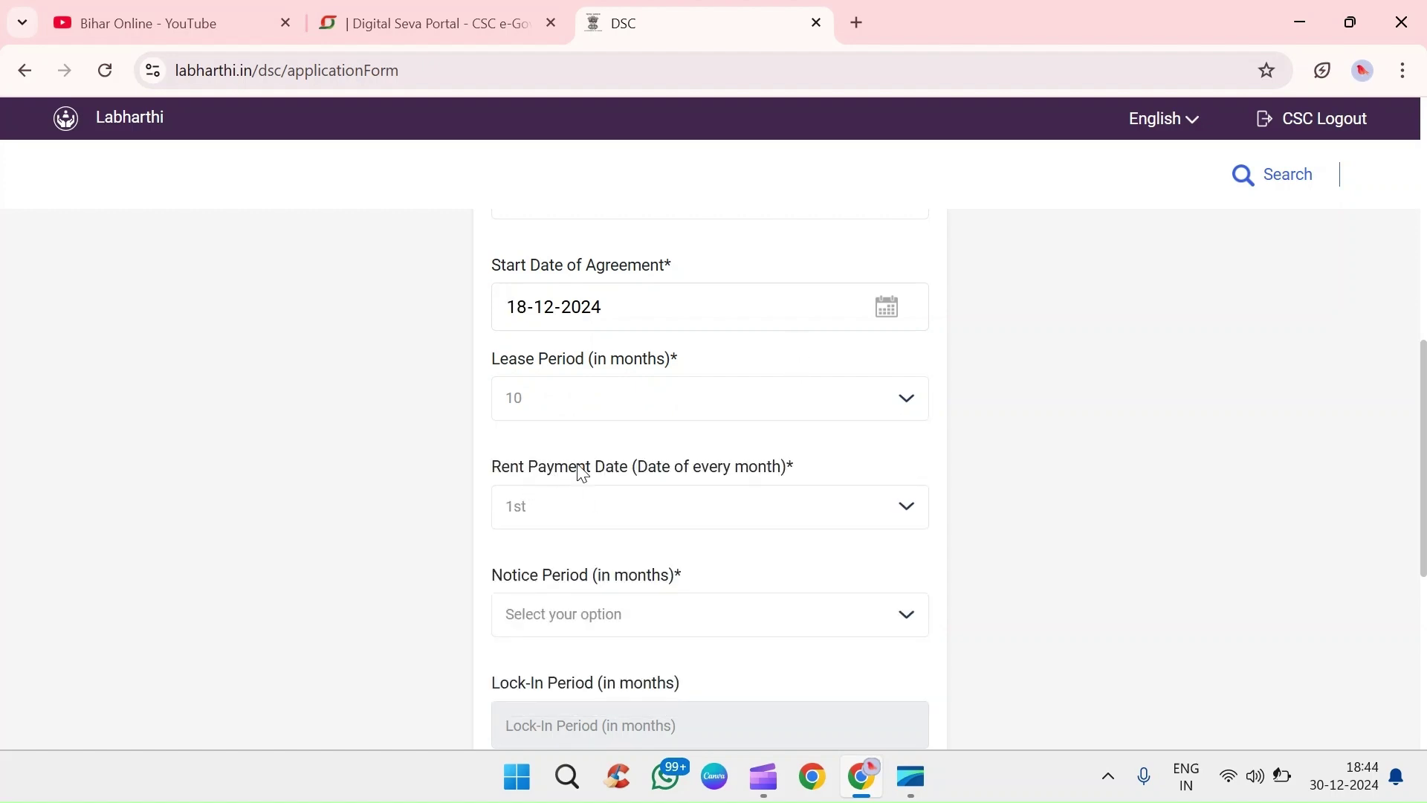
pyautogui.click(798, 512)
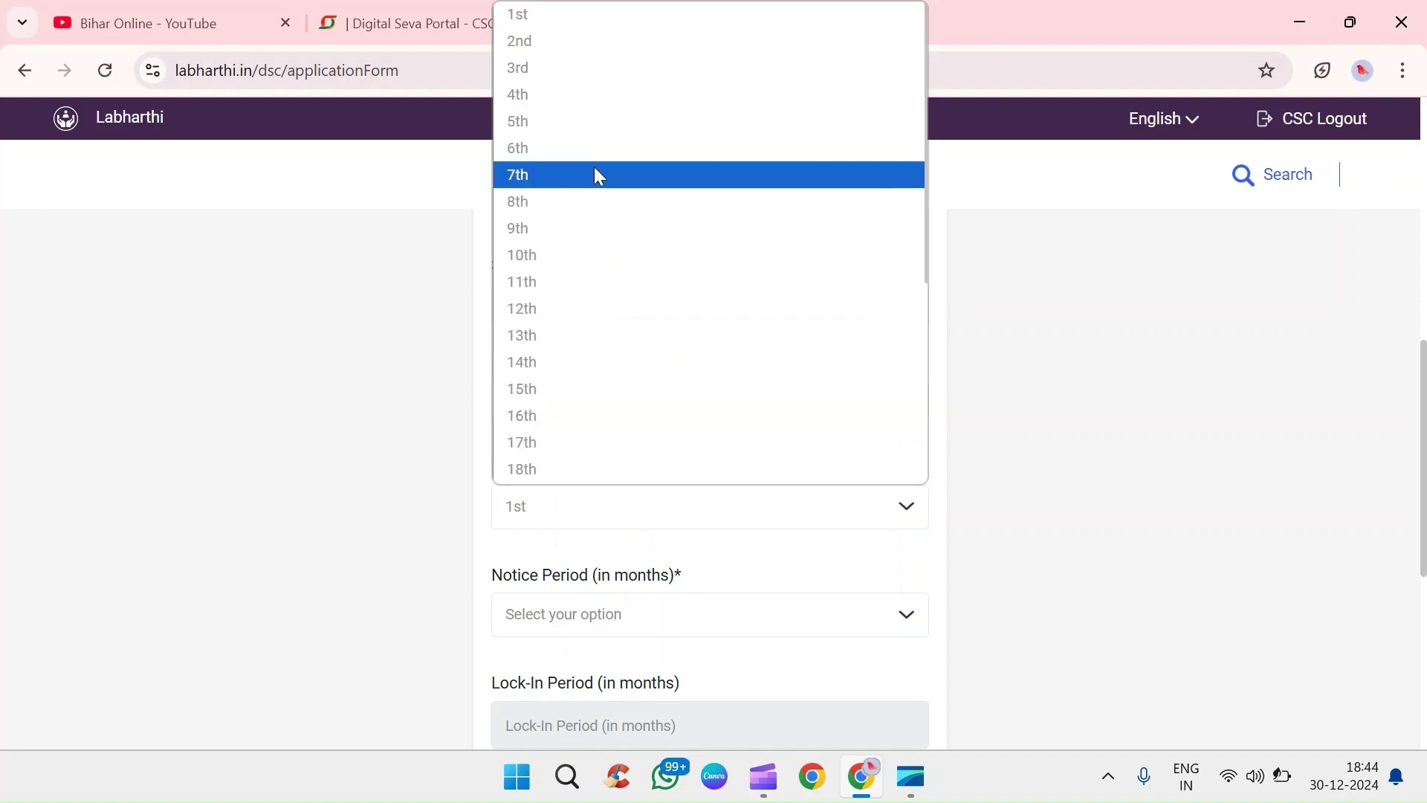
pyautogui.scroll(-5, 573, 332)
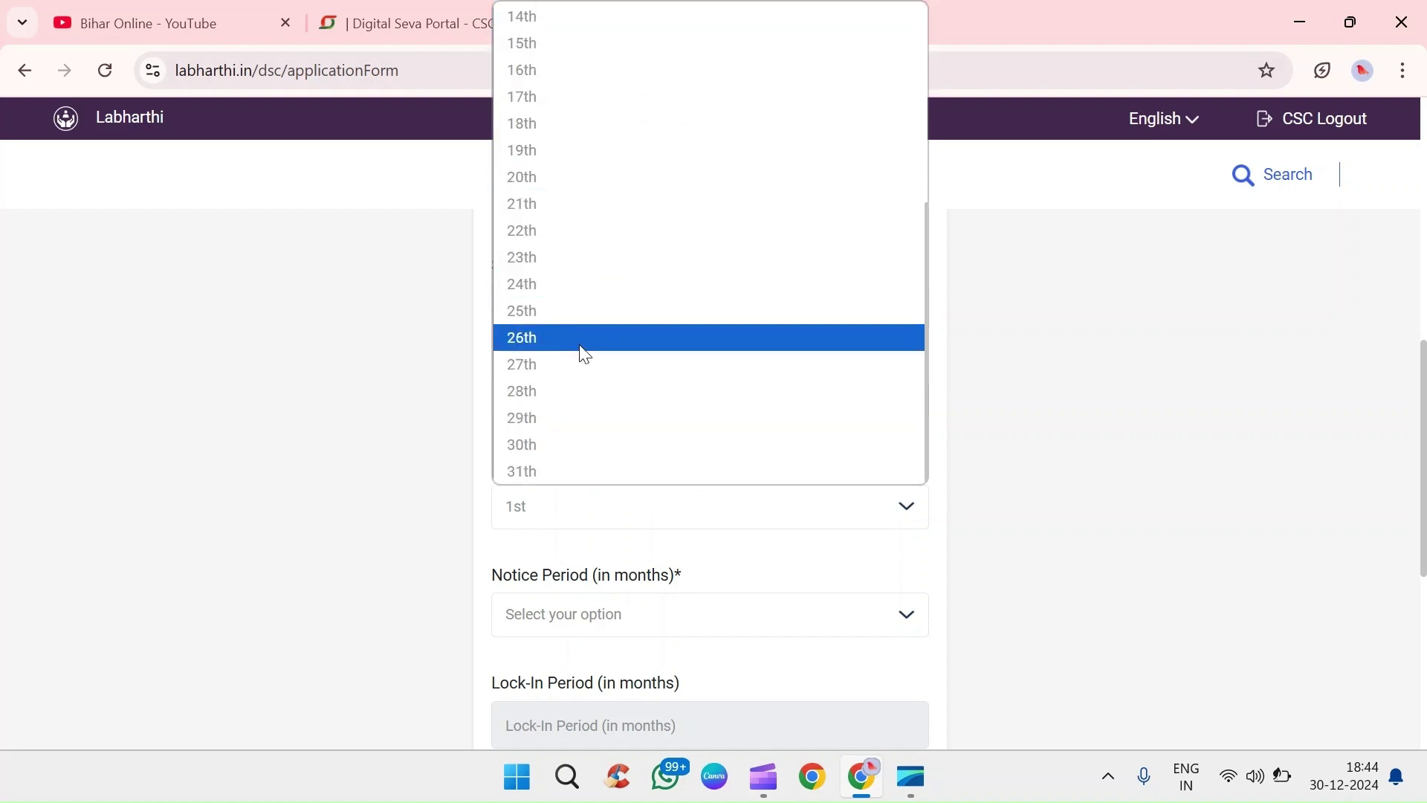
pyautogui.scroll(5, 583, 376)
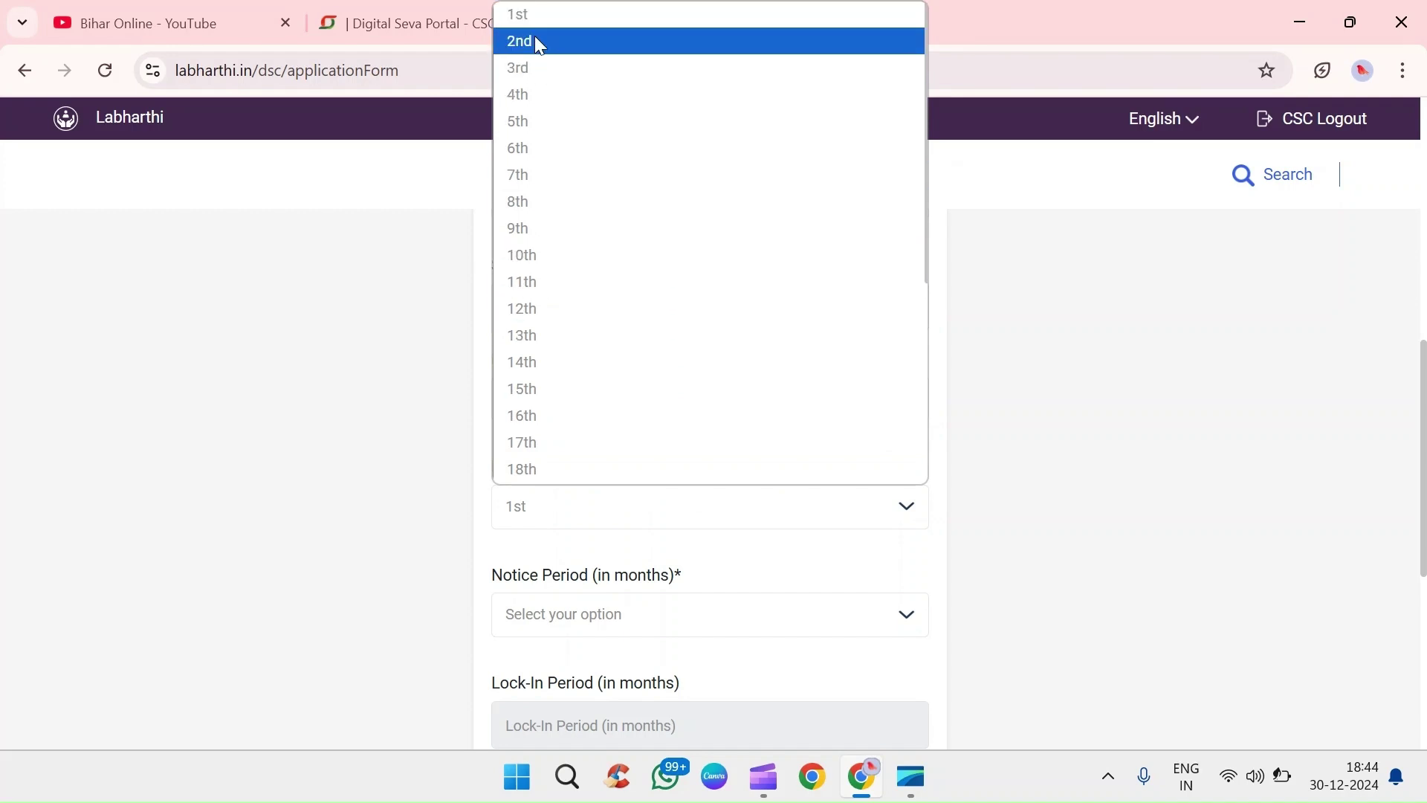
pyautogui.scroll(-5, 557, 393)
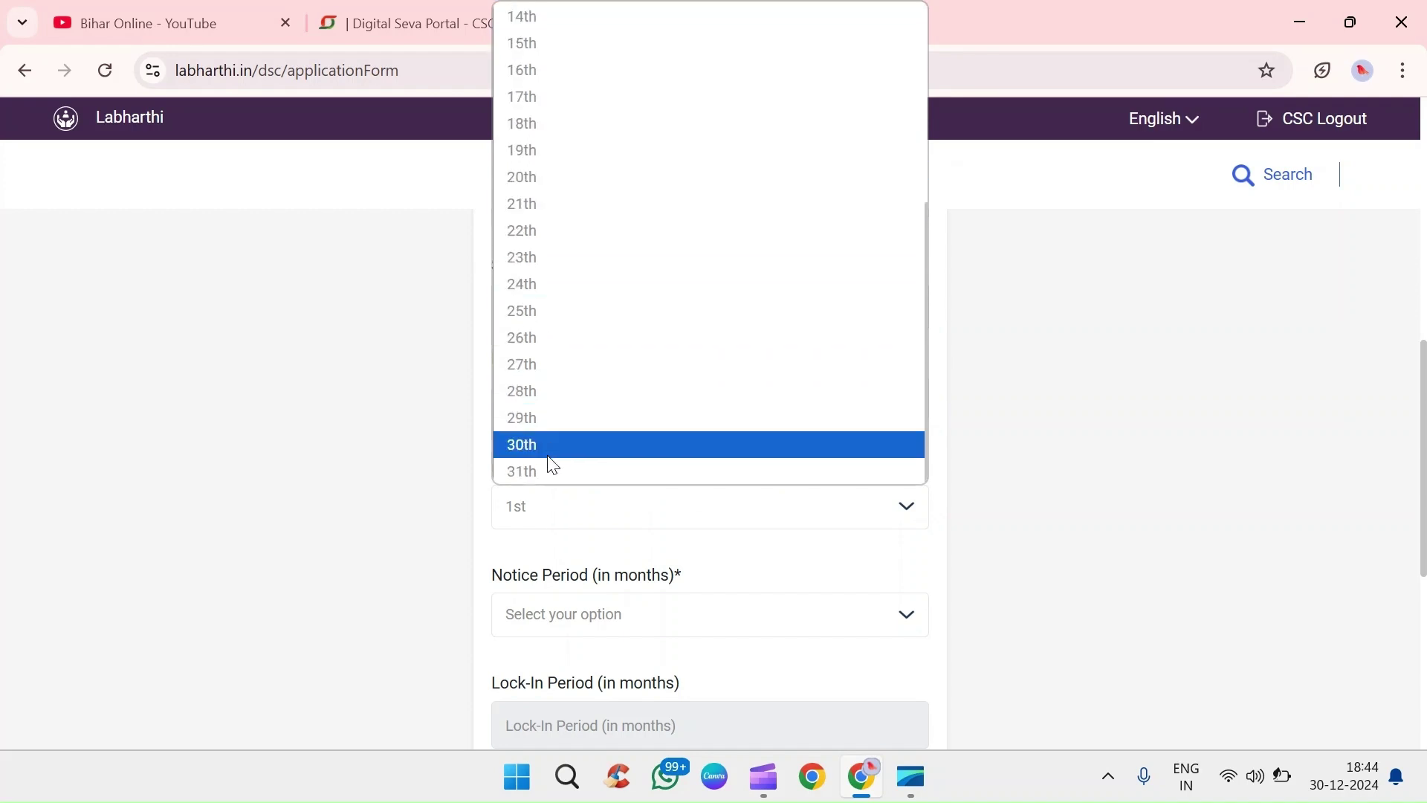
pyautogui.click(539, 472)
# - Set the notice period of the rent agreement to 3 months
pyautogui.scroll(-3, 606, 517)
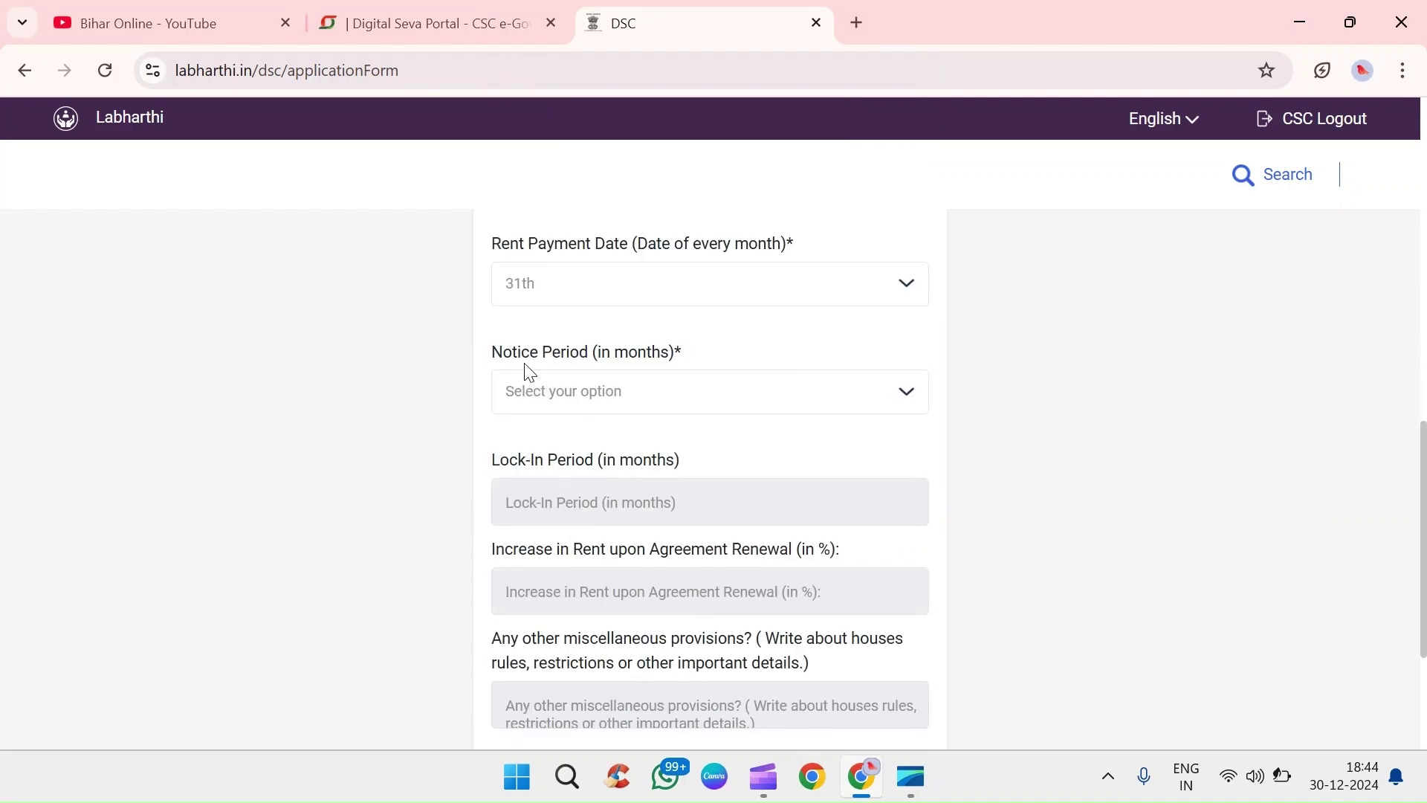
pyautogui.click(699, 390)
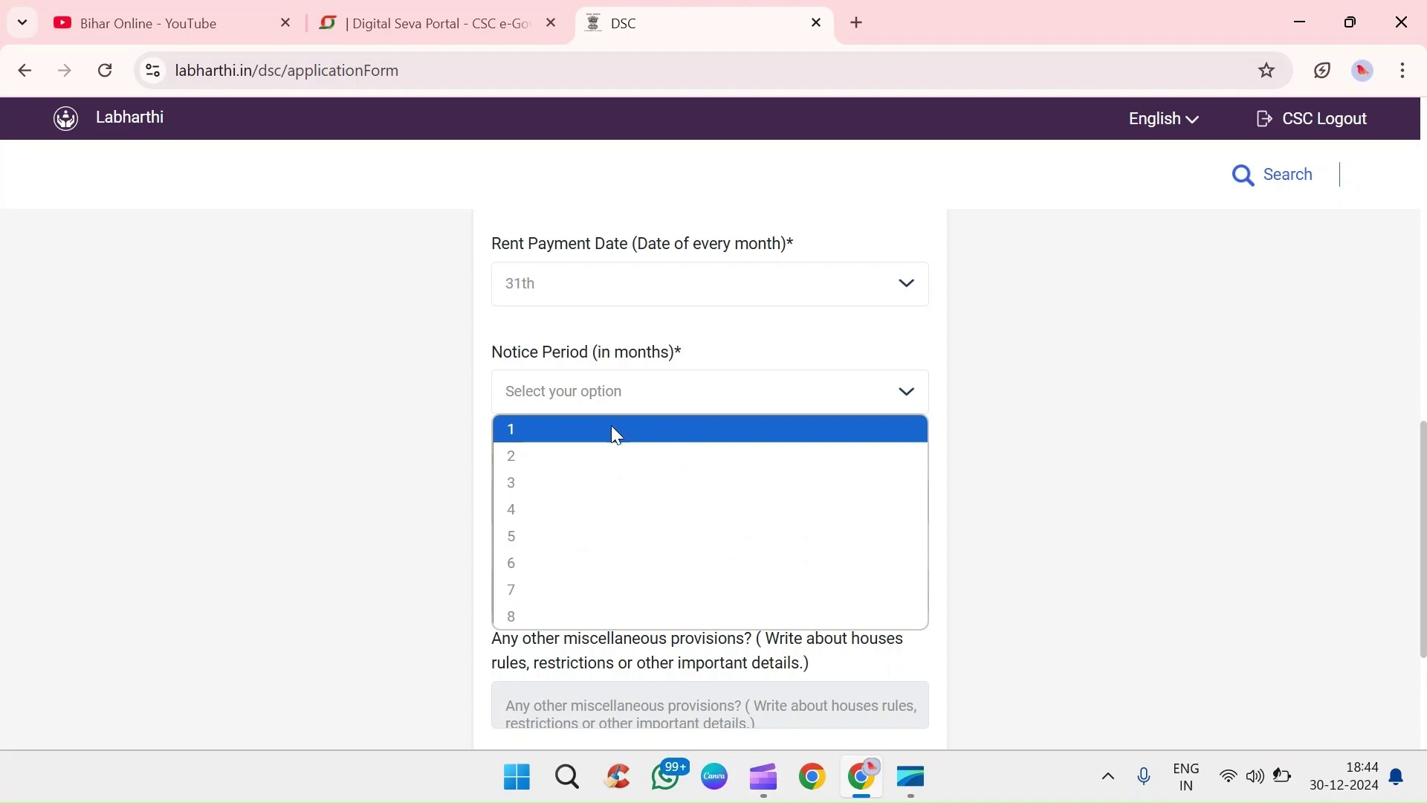
pyautogui.click(538, 482)
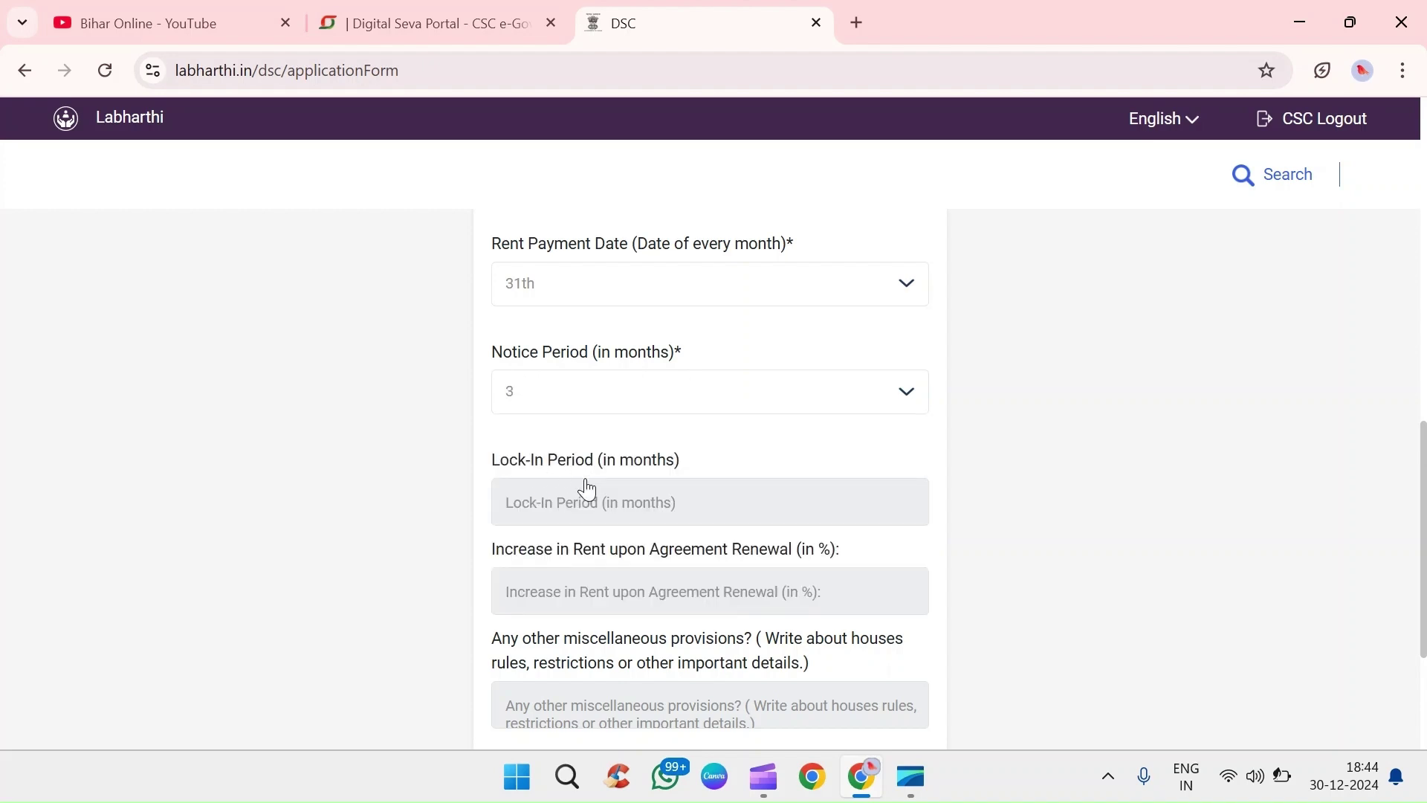
# - Go through the lock-in period, renewal rent increase and miscellaneous provisions fields without filling them
pyautogui.click(597, 510)
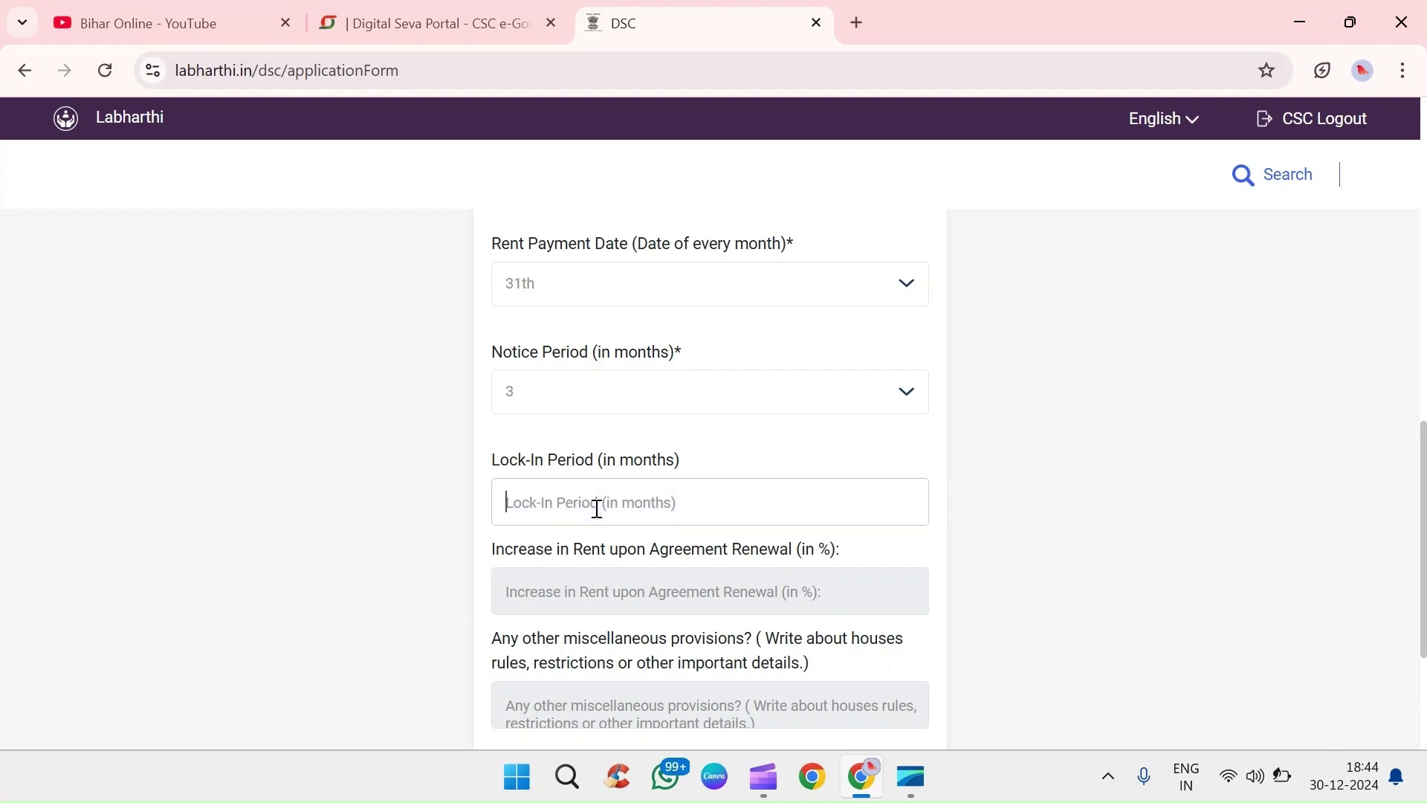
pyautogui.scroll(-3, 600, 506)
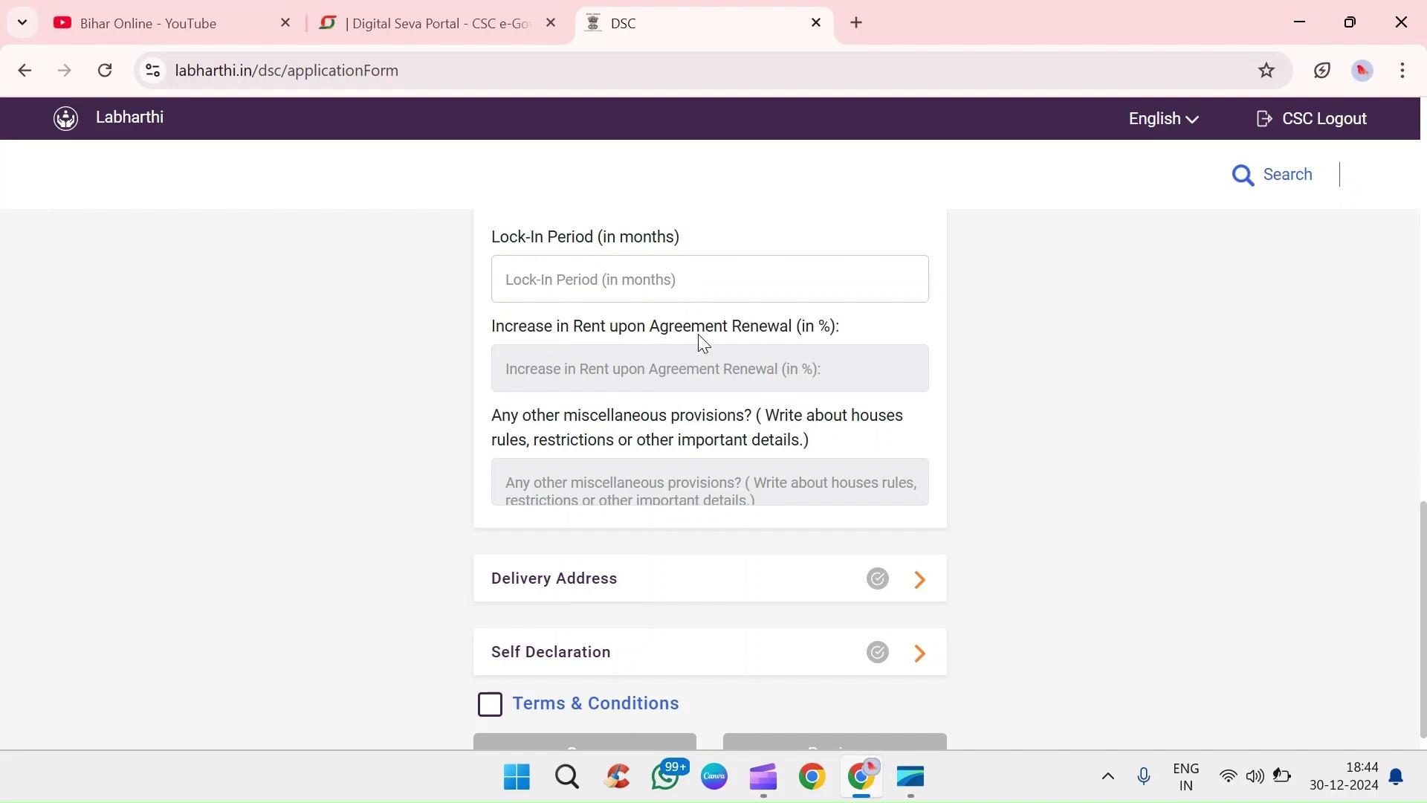
pyautogui.click(590, 372)
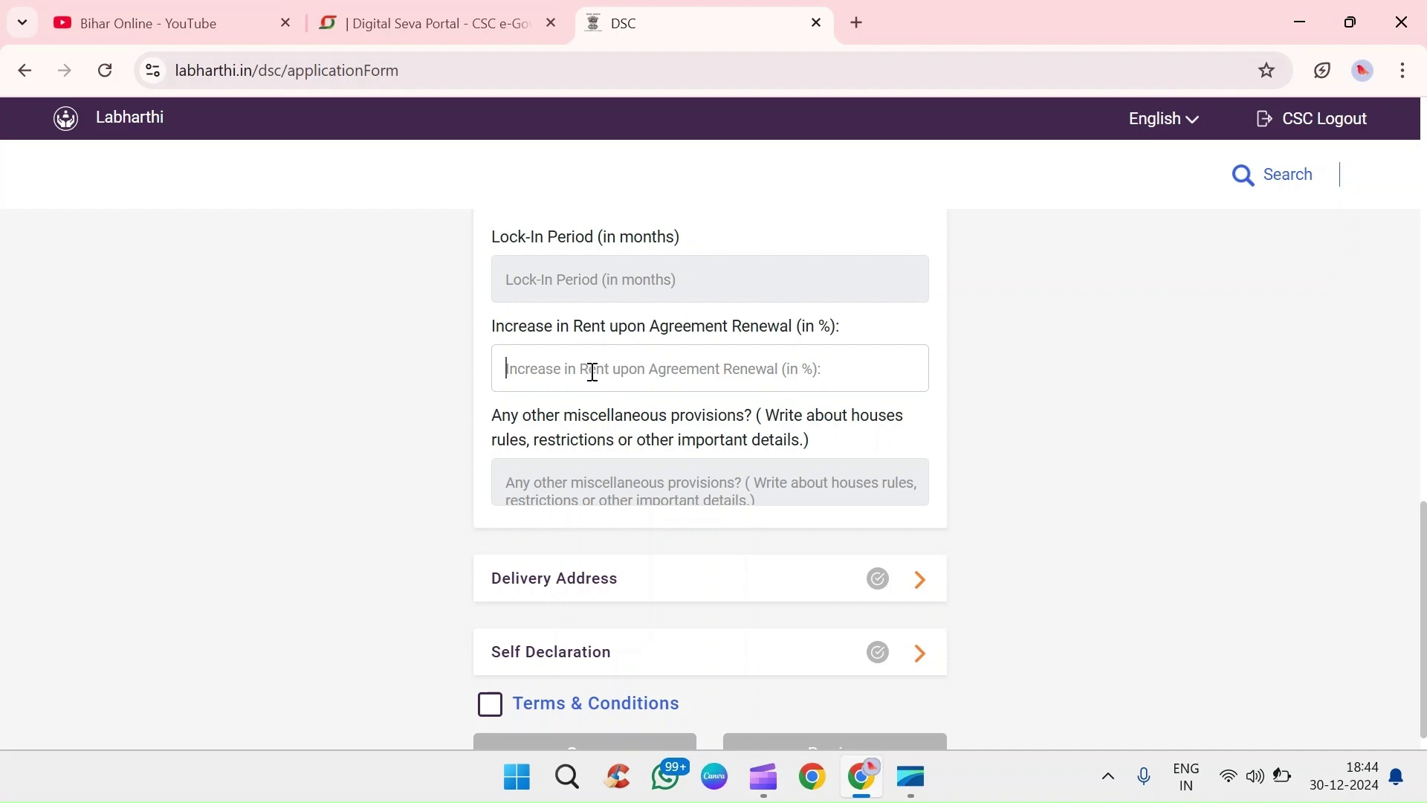
pyautogui.scroll(-1, 644, 416)
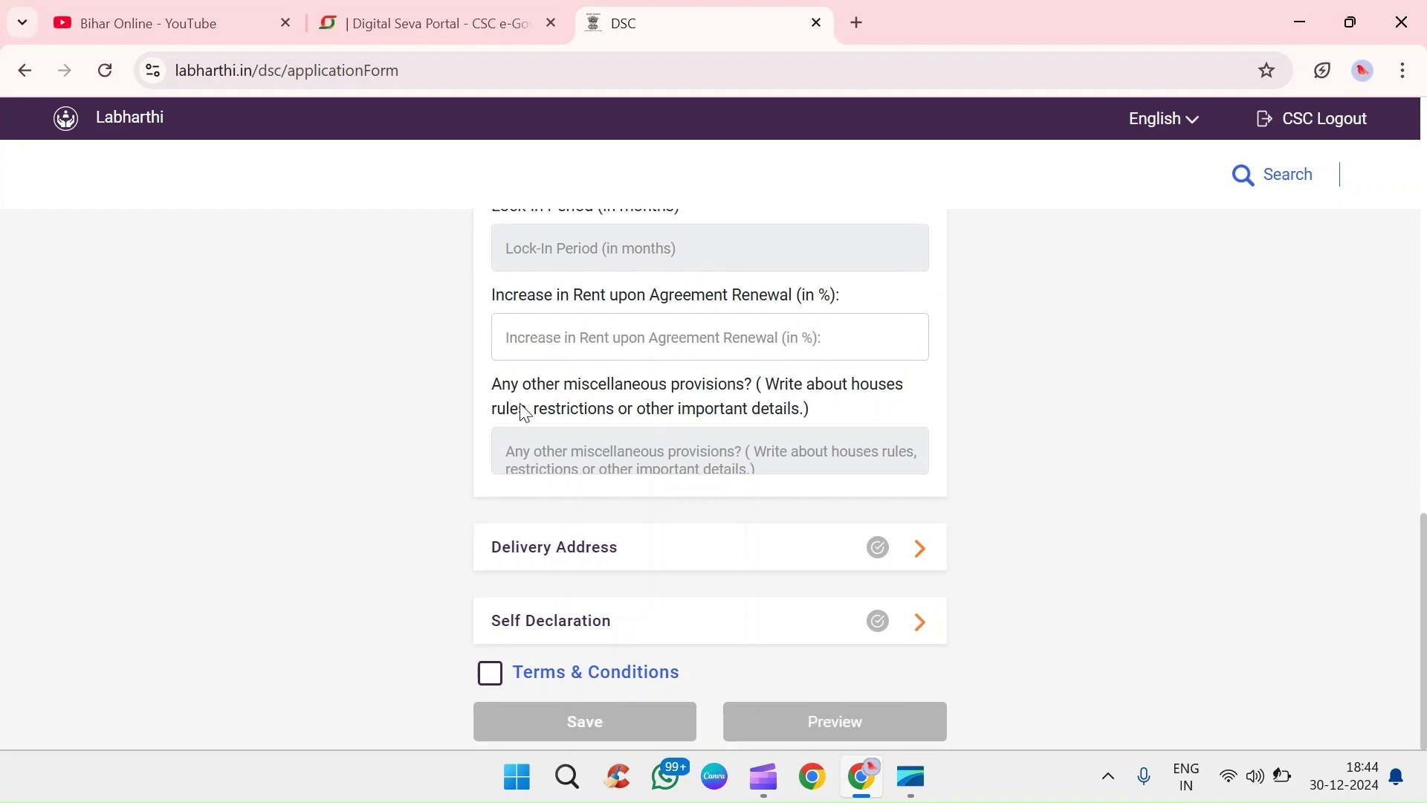
pyautogui.click(642, 460)
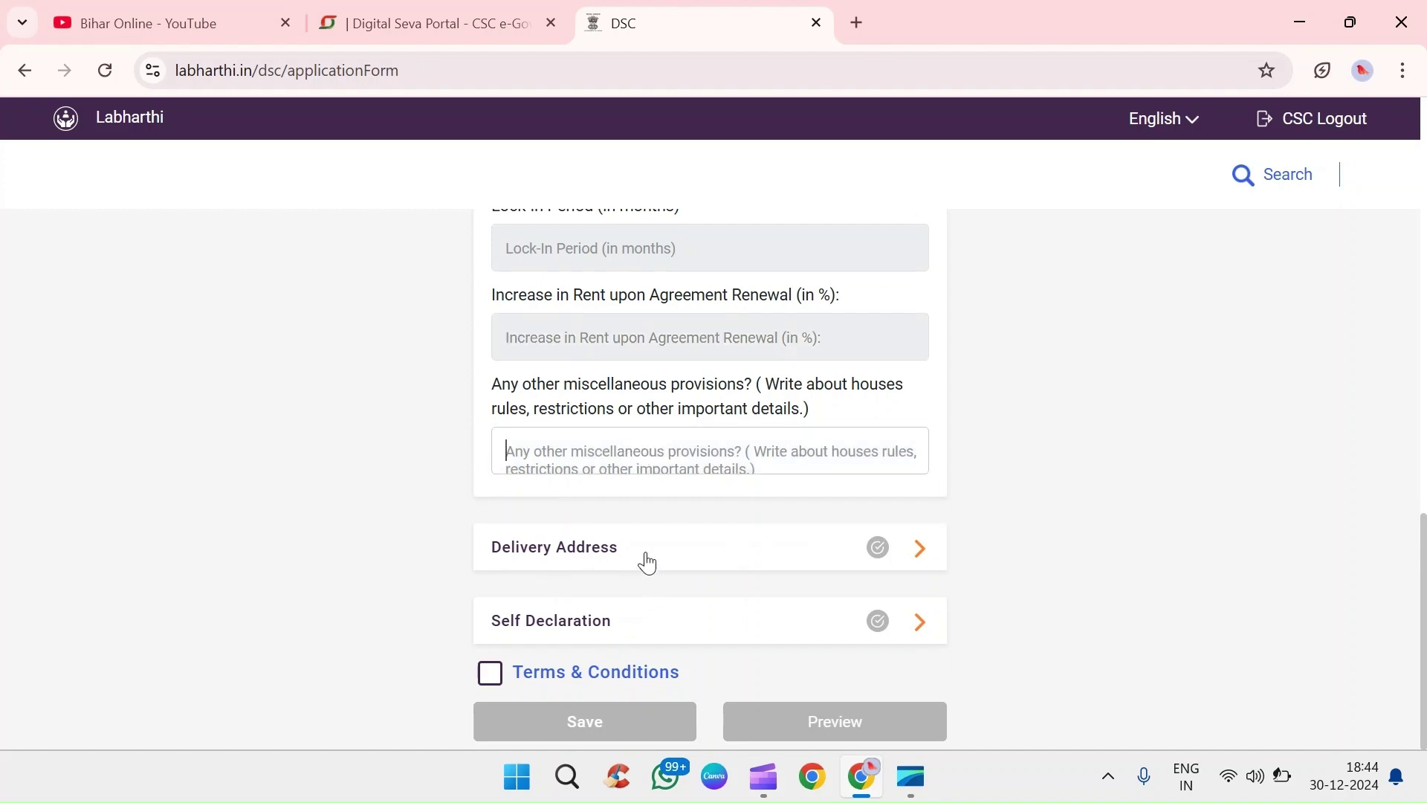
# - Open the Delivery Address section and answer Yes to the delivery address being the same as the property address
pyautogui.click(669, 556)
pyautogui.scroll(-2, 662, 535)
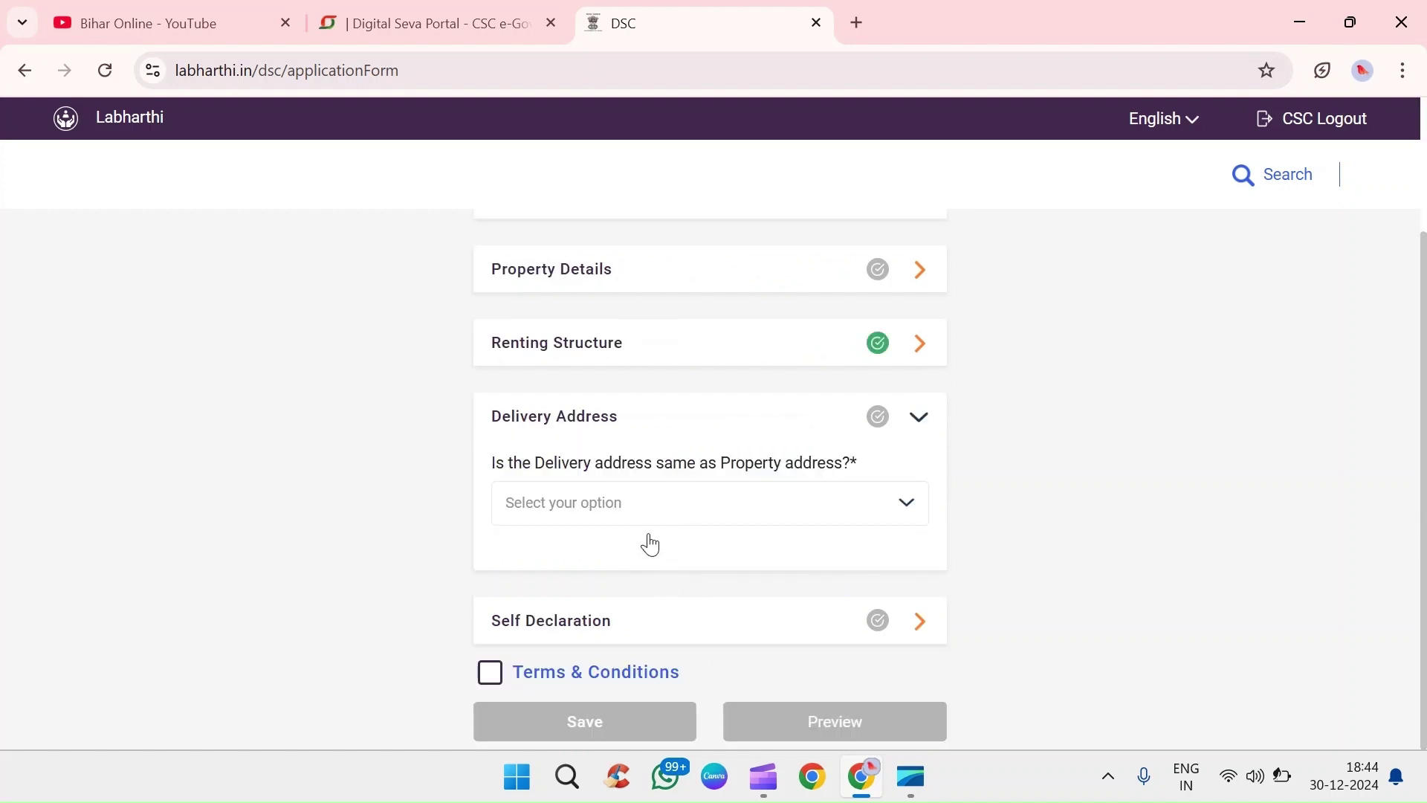
pyautogui.click(669, 513)
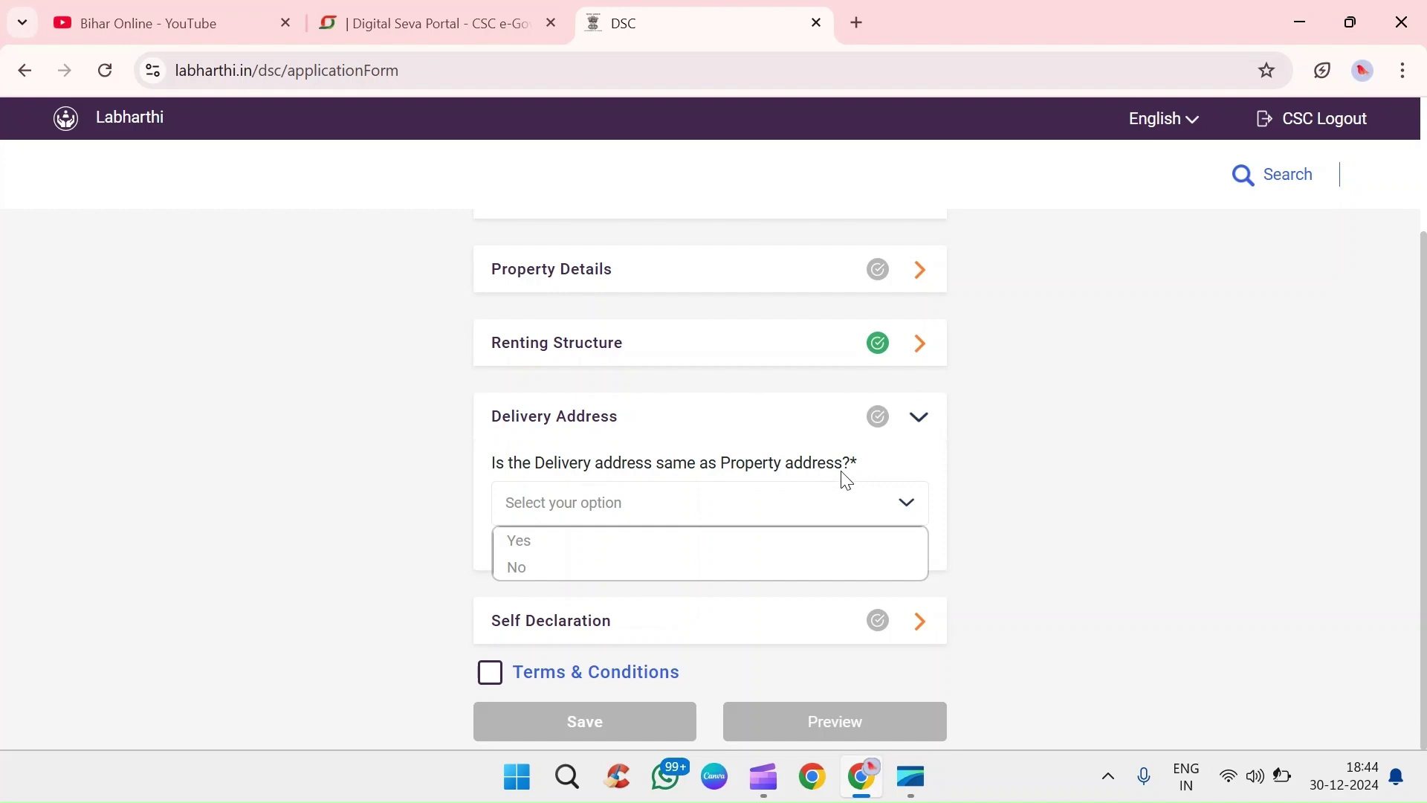
pyautogui.click(584, 549)
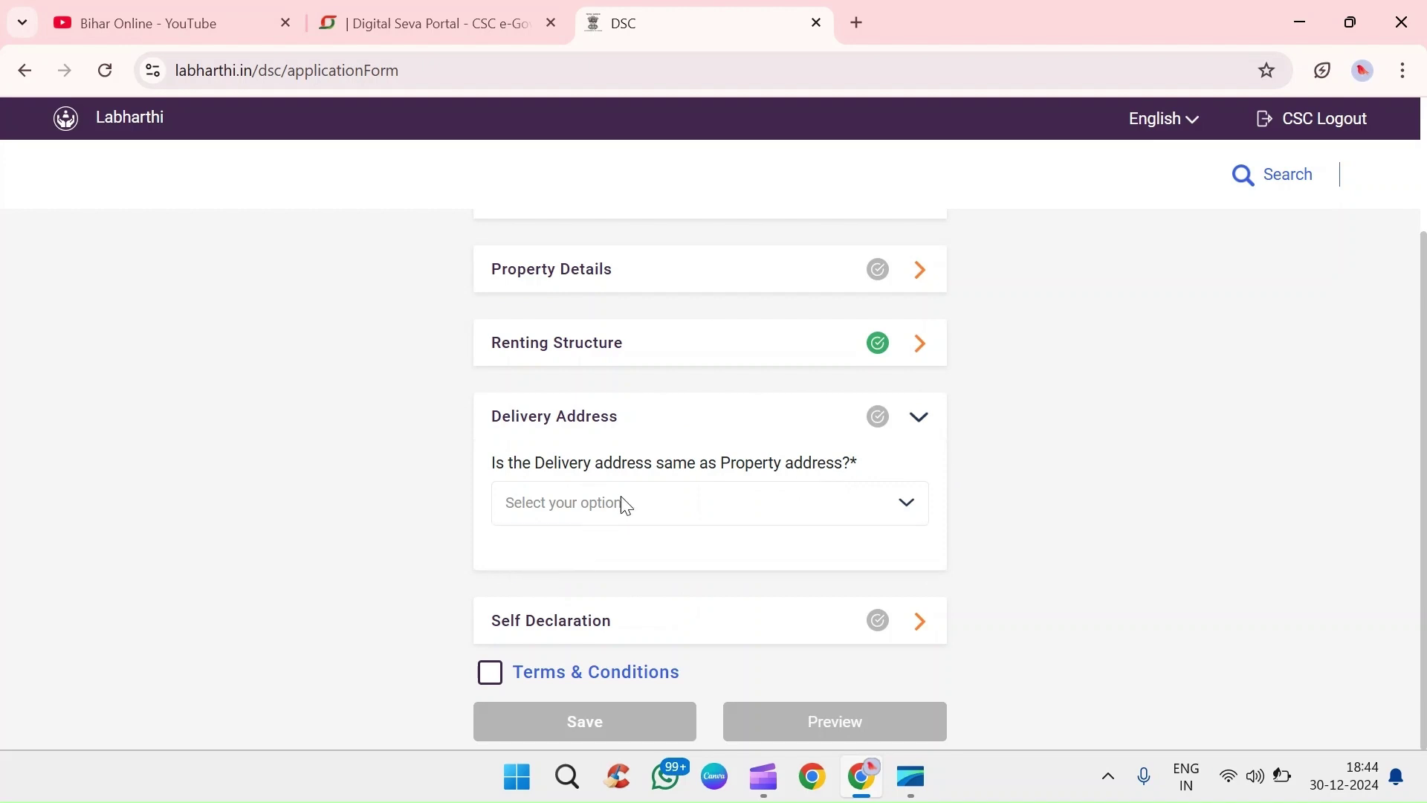
pyautogui.click(621, 511)
pyautogui.click(590, 549)
# - Try No for the delivery address matching the property address and look through the separate address fields
pyautogui.click(627, 502)
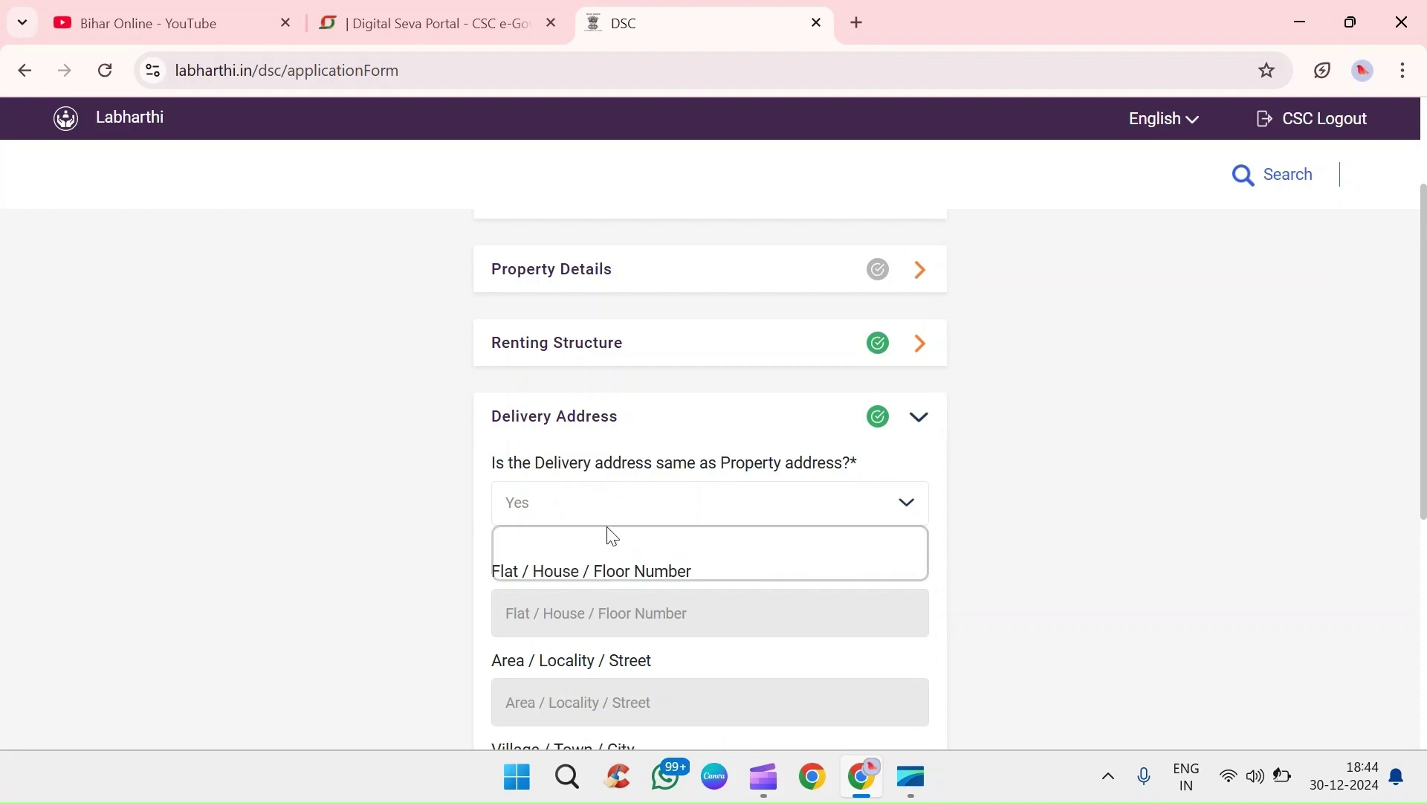
pyautogui.click(543, 570)
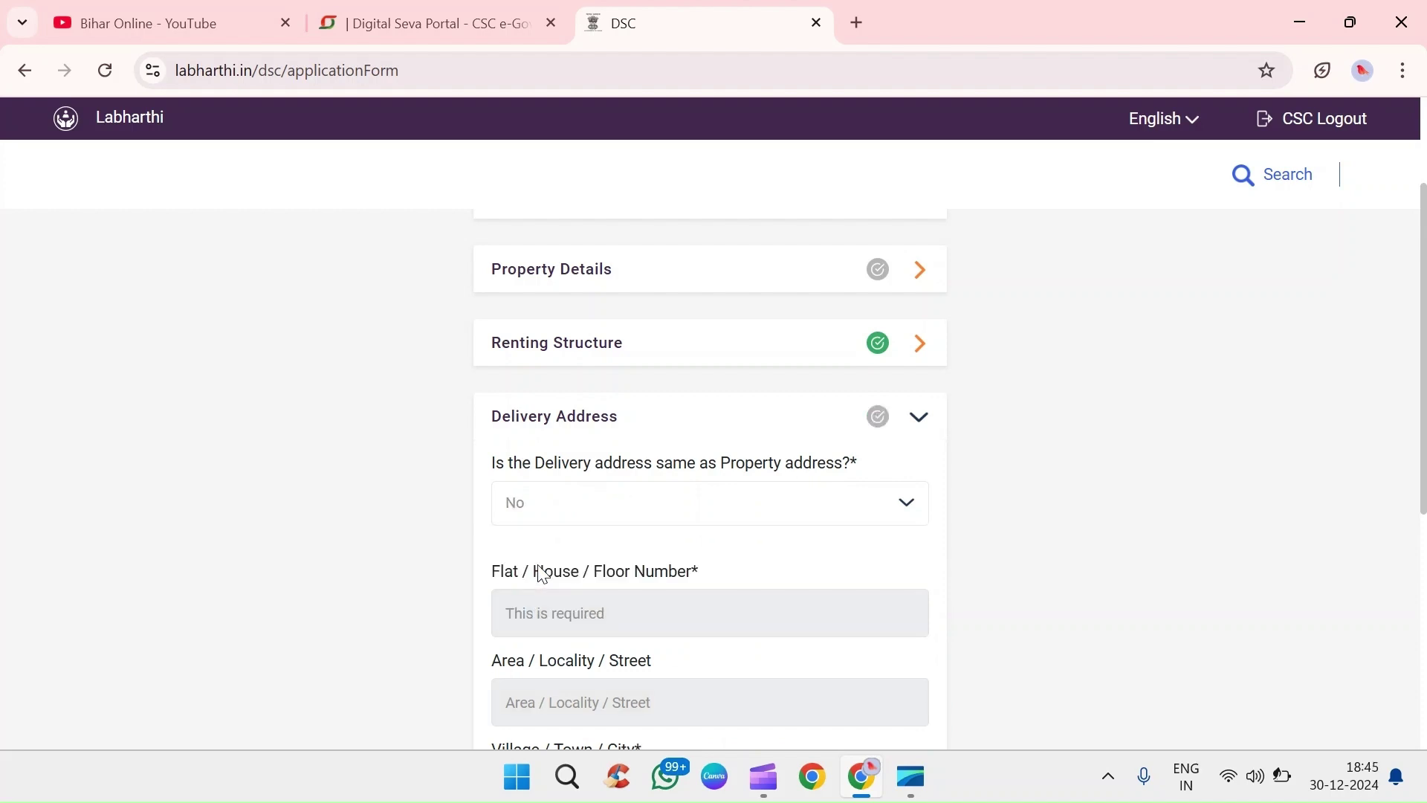
pyautogui.scroll(-3, 604, 616)
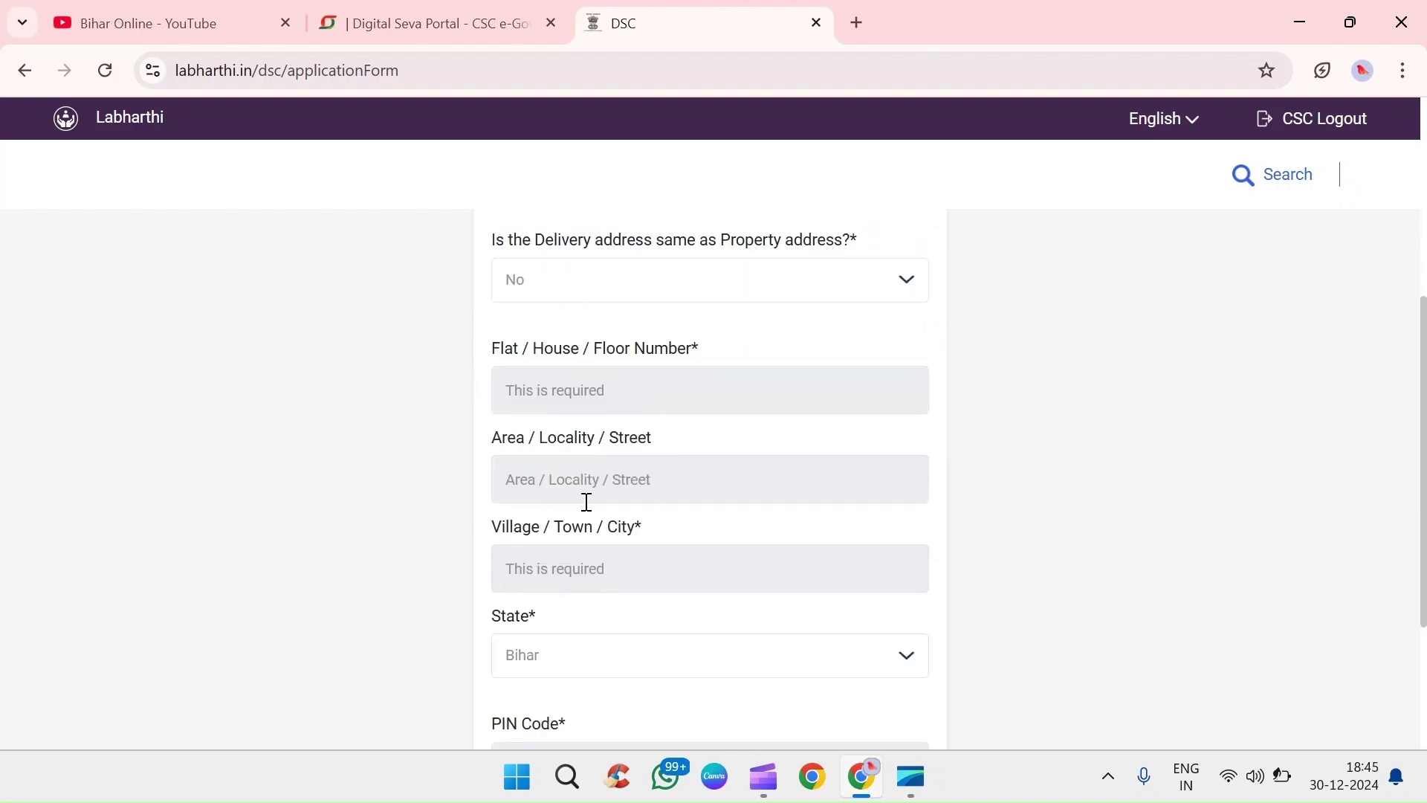
pyautogui.scroll(-3, 591, 513)
pyautogui.scroll(5, 603, 535)
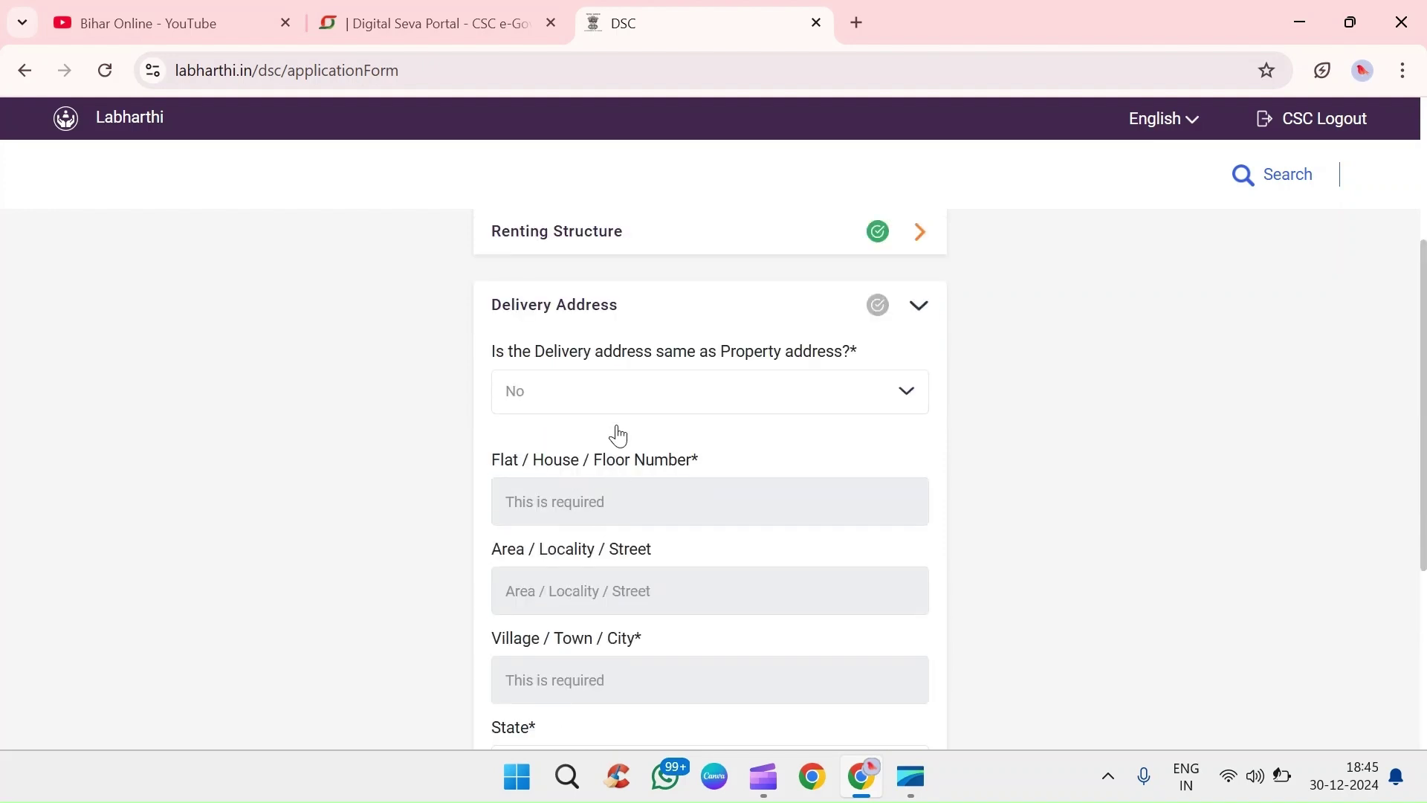
# - Set the delivery address question back to Yes so it uses the property address
pyautogui.click(620, 404)
pyautogui.click(613, 428)
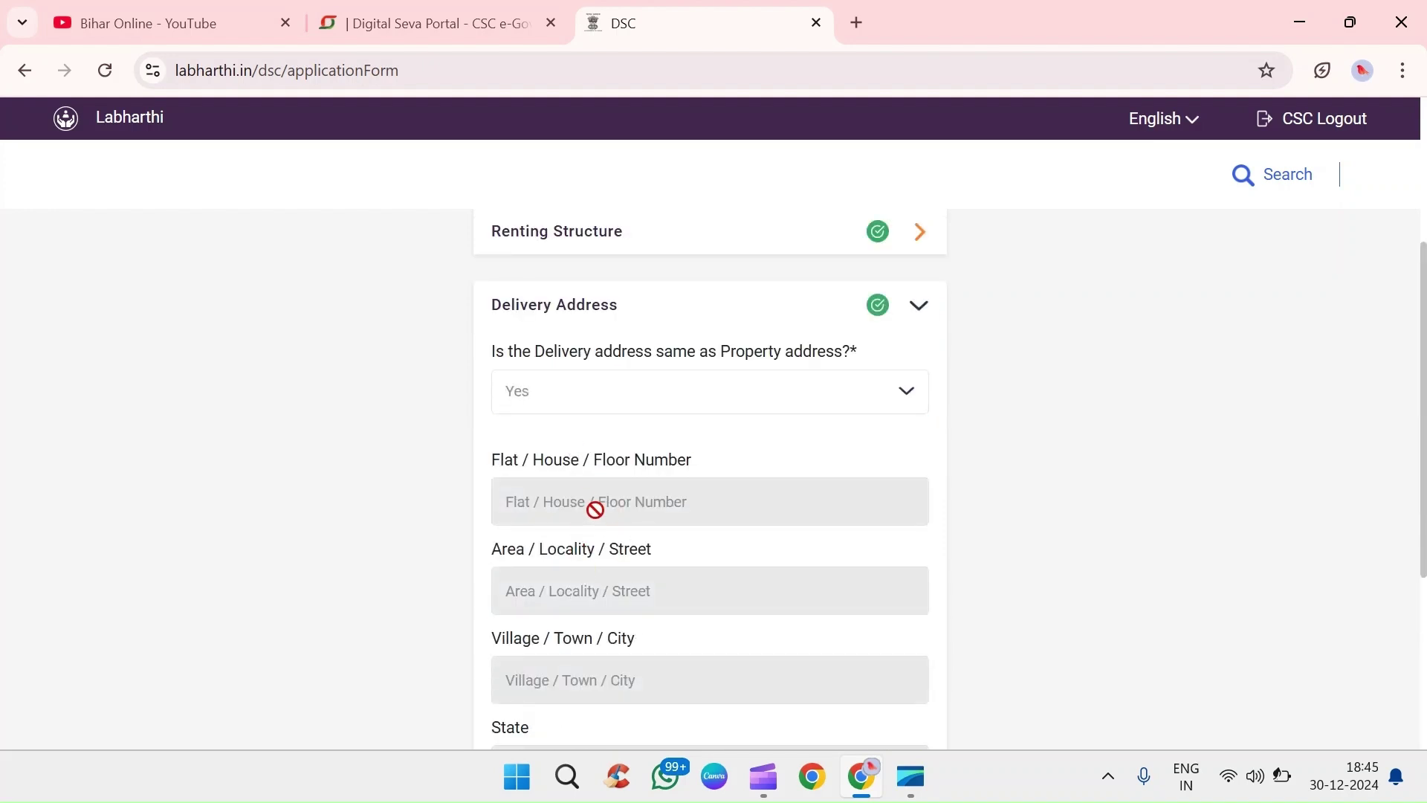
pyautogui.scroll(-5, 623, 602)
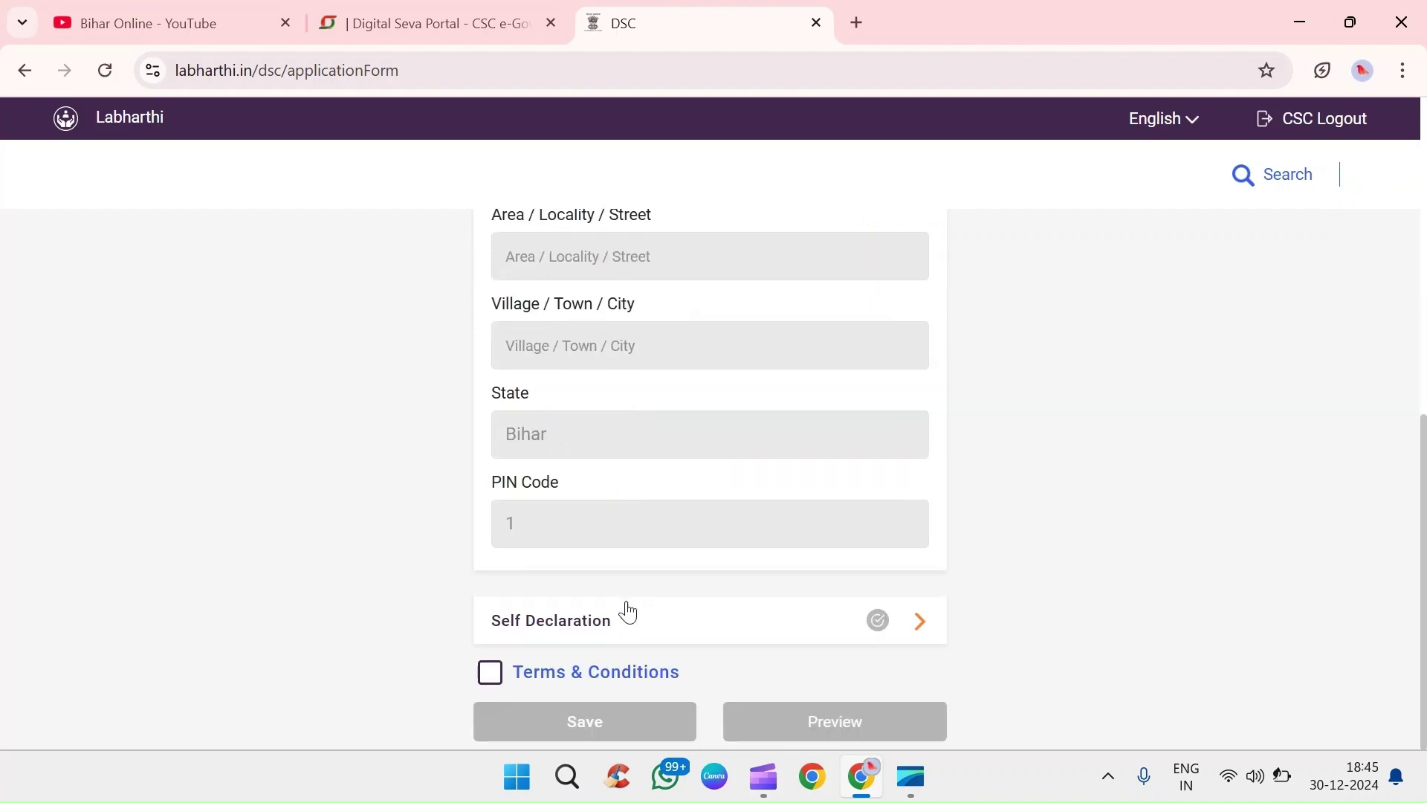
# - Accept the self declaration and the Terms & Conditions, and preview the rent agreement through its end
pyautogui.click(823, 626)
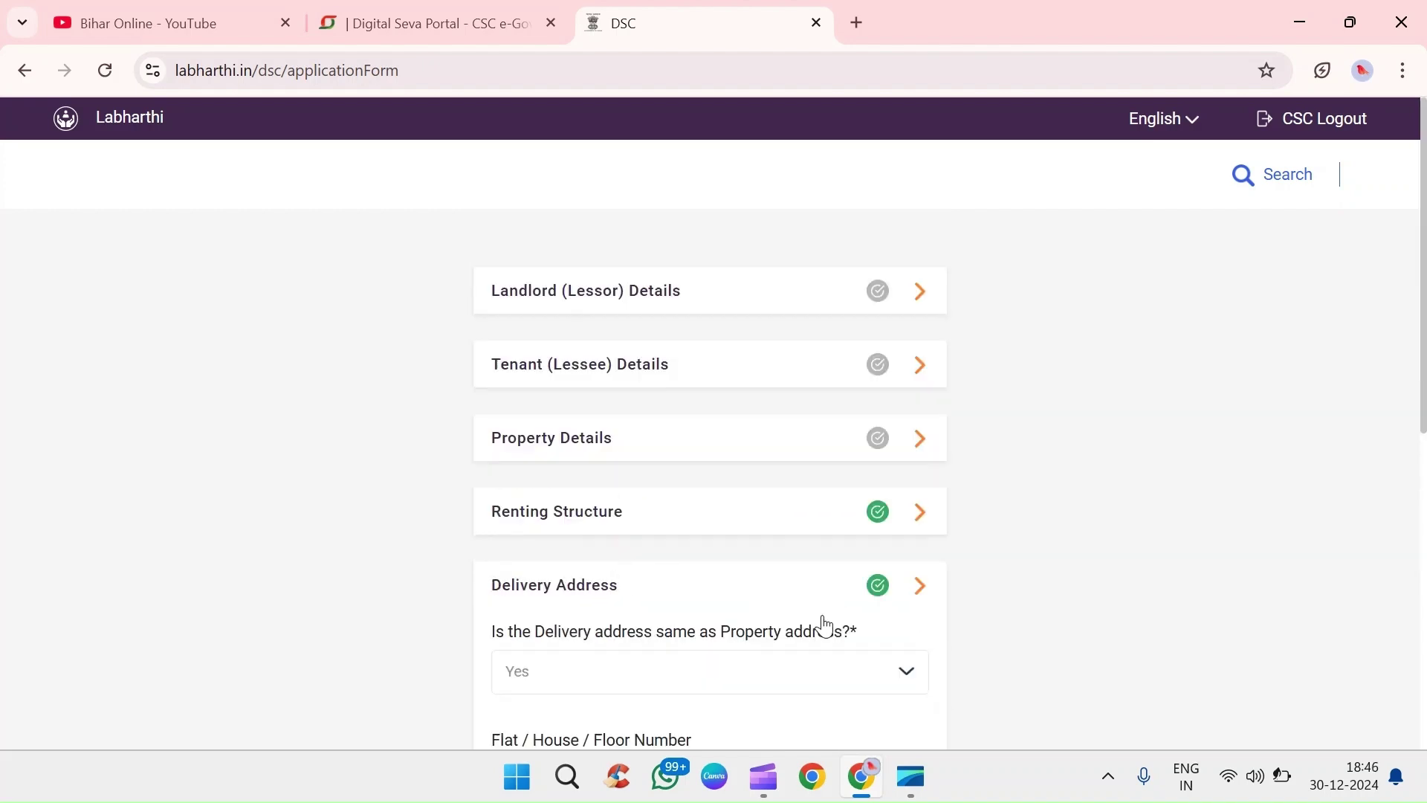
pyautogui.scroll(-2, 554, 622)
pyautogui.click(508, 521)
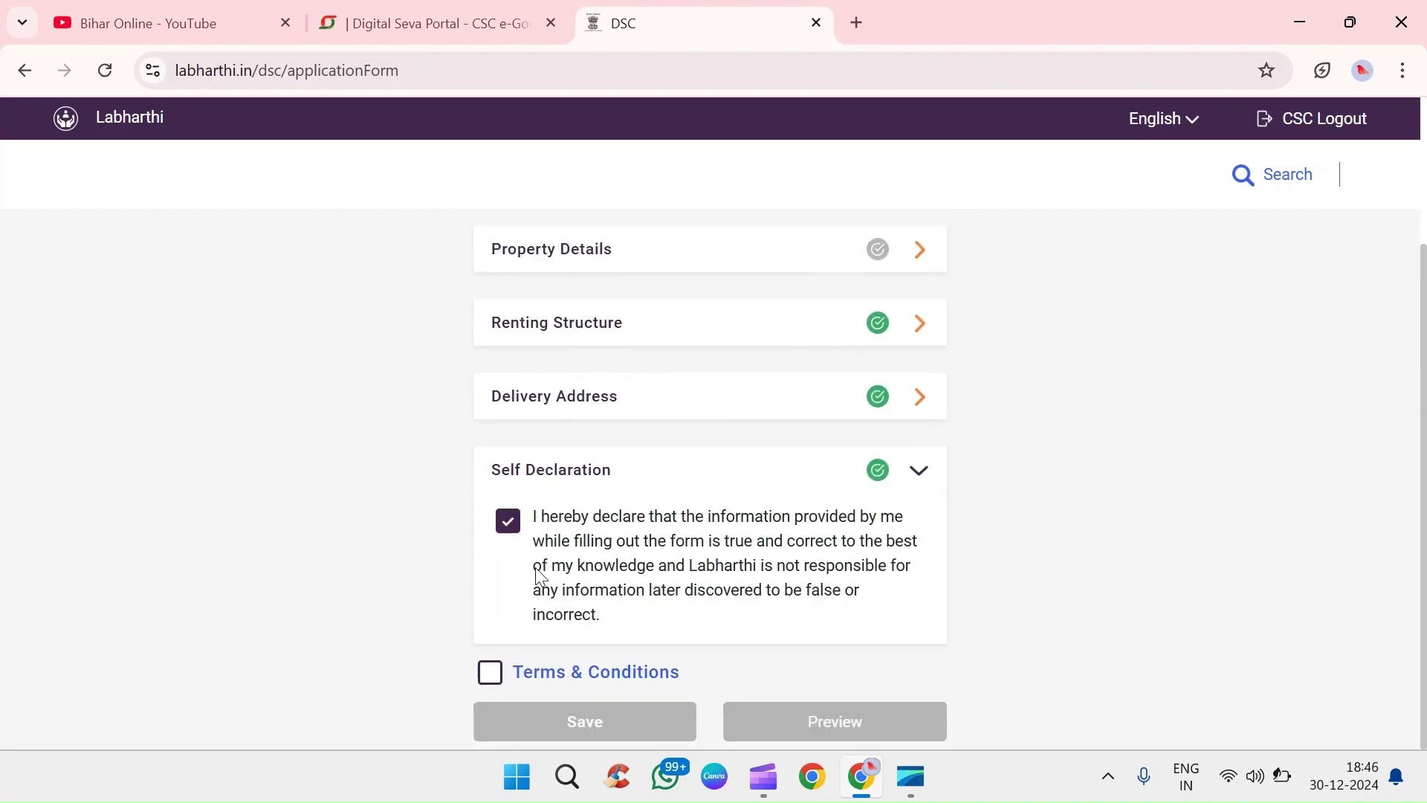
pyautogui.click(501, 673)
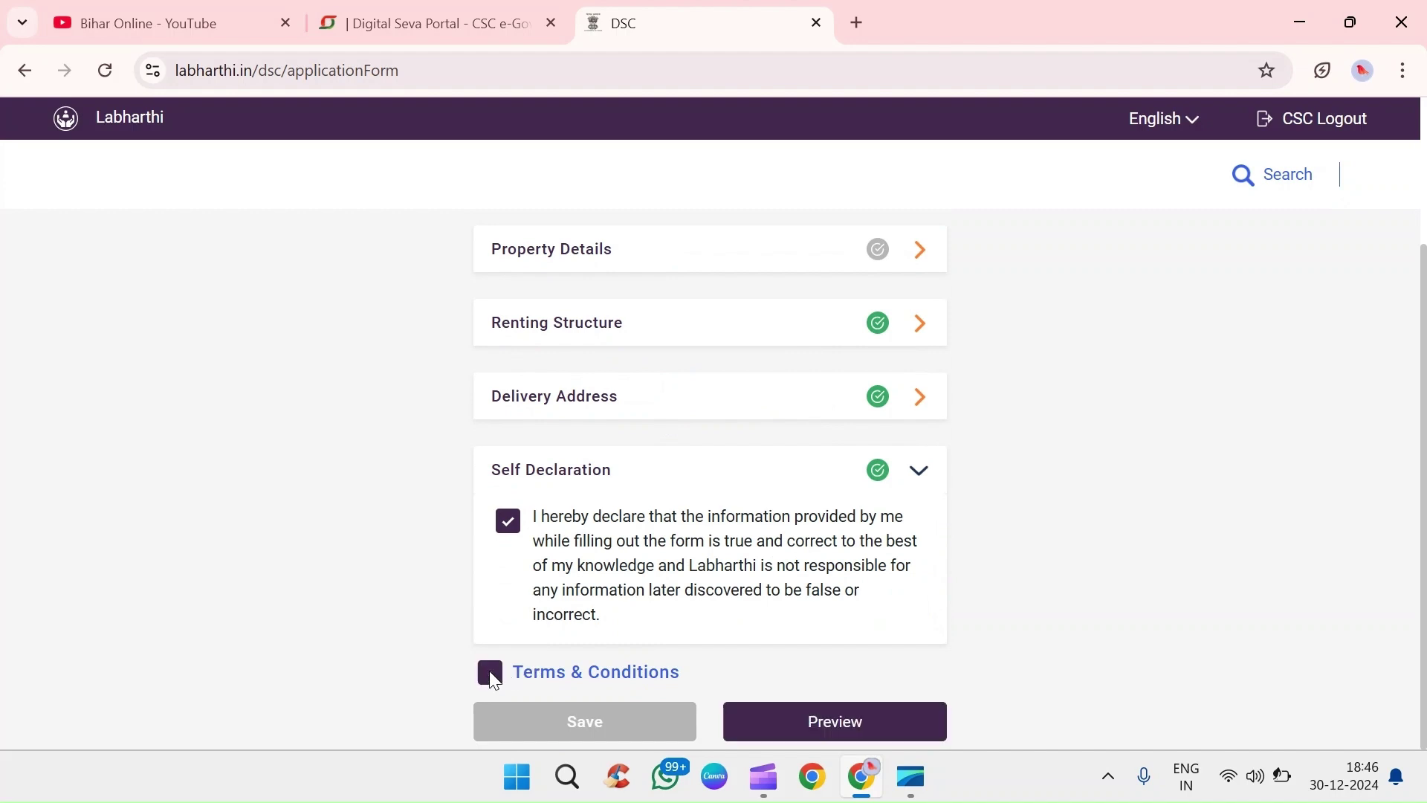
pyautogui.click(878, 718)
pyautogui.scroll(-2, 780, 654)
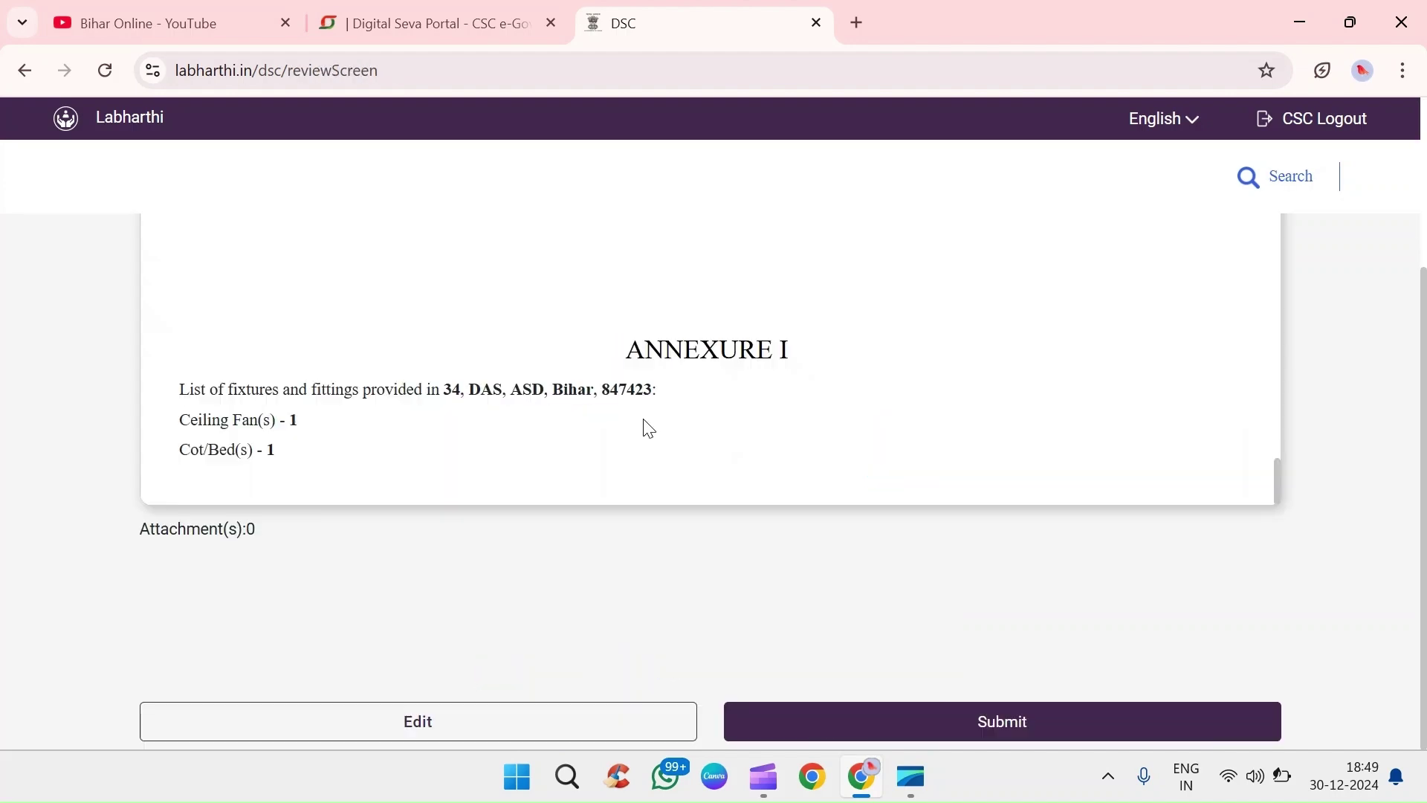